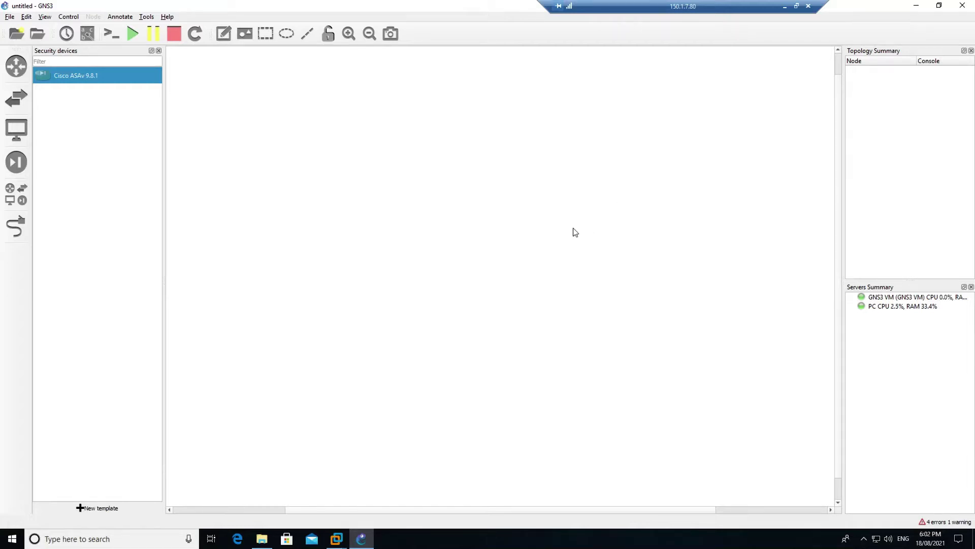
Switch the device panel to the Routers category, which shows the C3745 template
{"action": "left_click", "coordinate": [26, 74]}
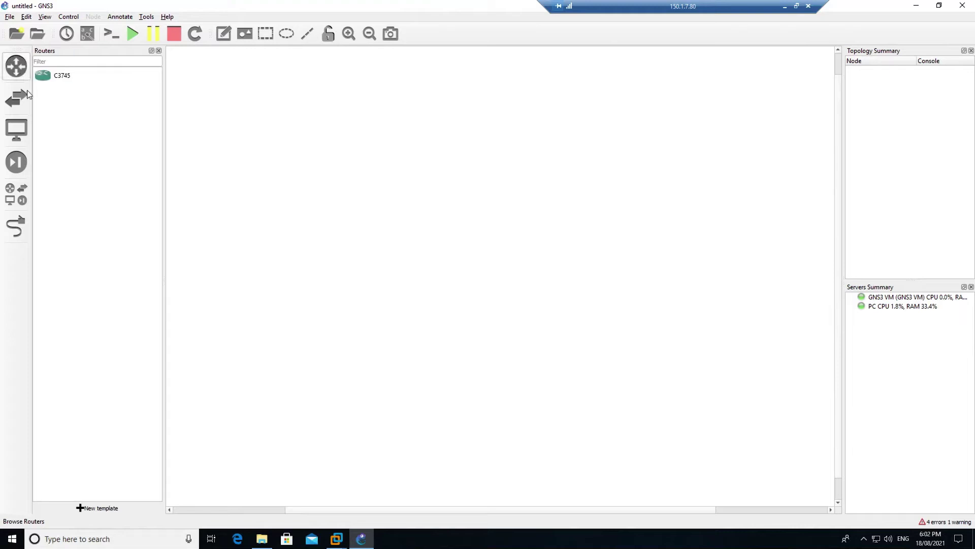
Start a Cisco IOU L3 appliance install on the GNS3 VM and select version 155-2T
{"action": "left_click", "coordinate": [86, 509]}
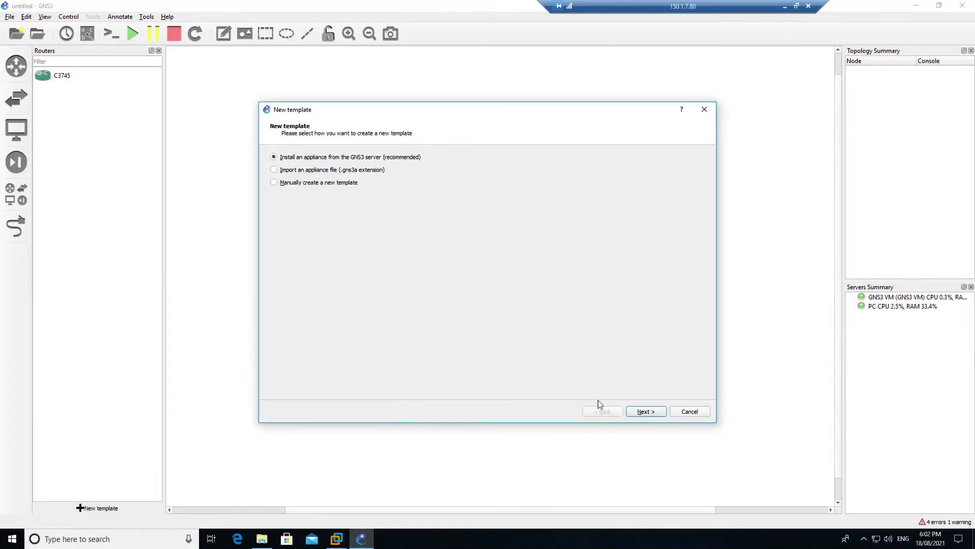
{"action": "left_click", "coordinate": [642, 412]}
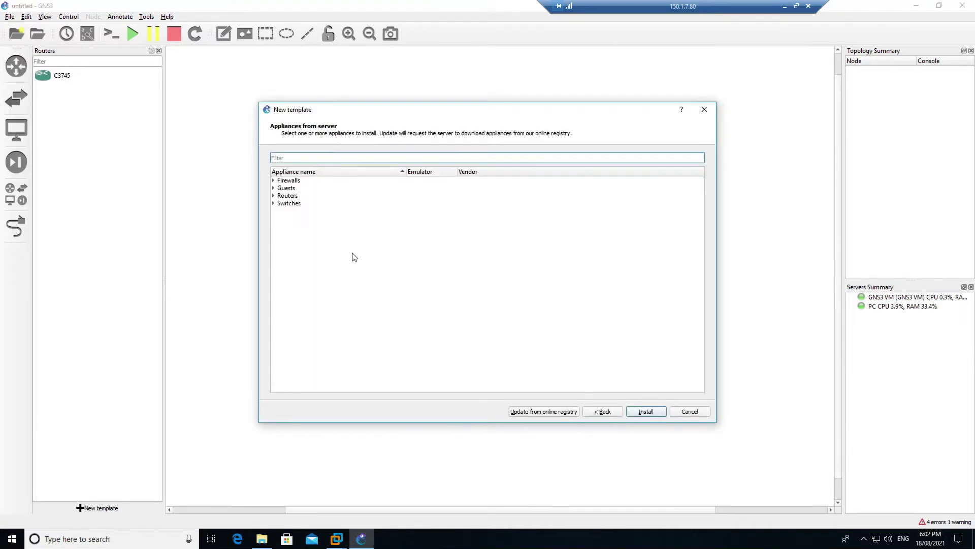
{"action": "left_click", "coordinate": [275, 197]}
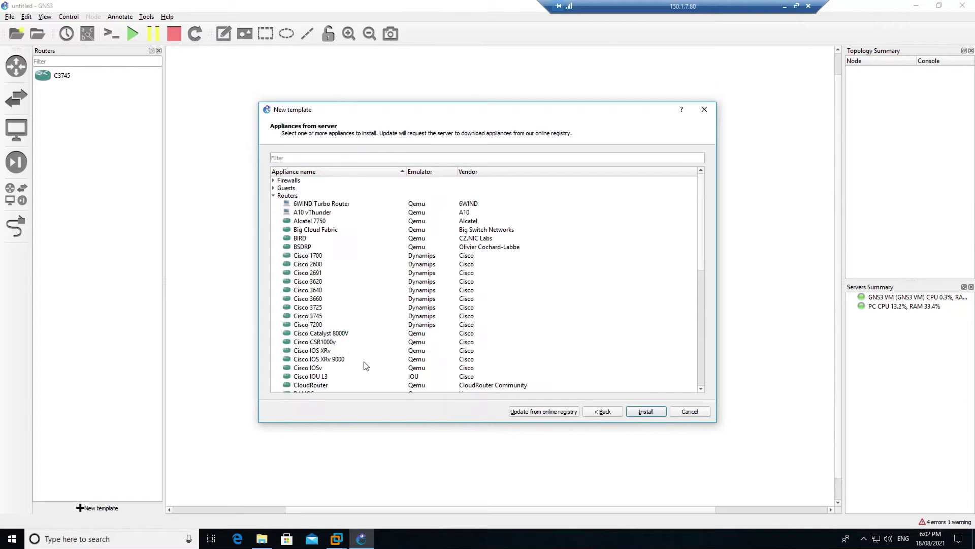
{"action": "left_click", "coordinate": [316, 377]}
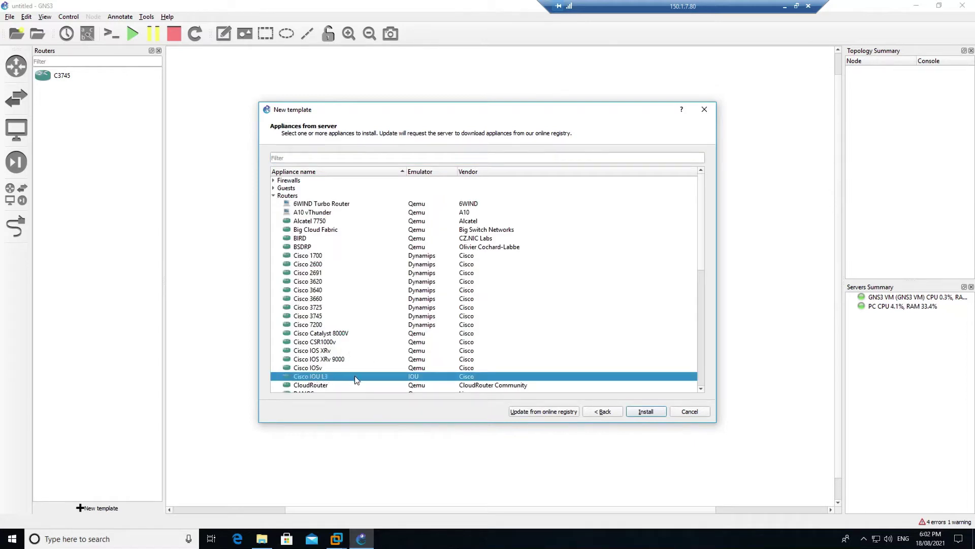
{"action": "left_click", "coordinate": [646, 412]}
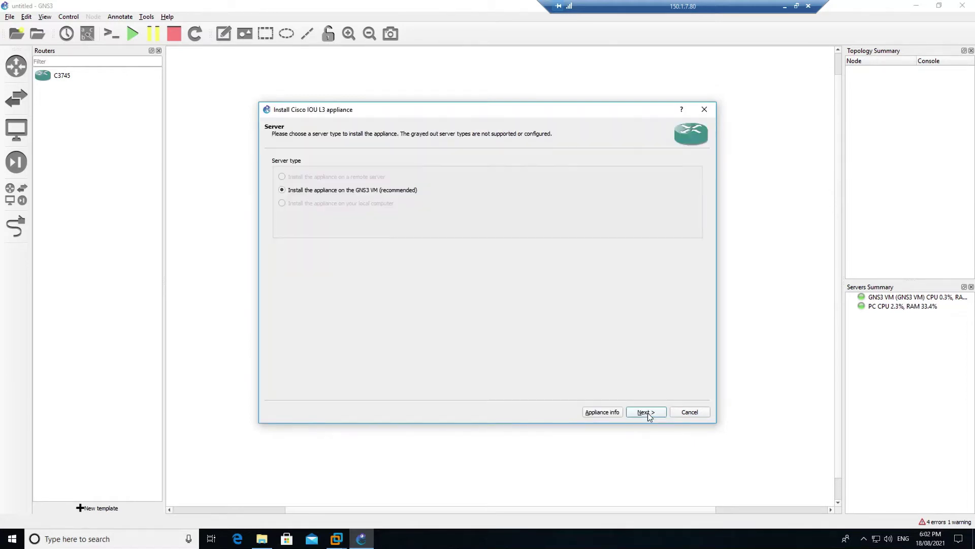
{"action": "left_click", "coordinate": [648, 412]}
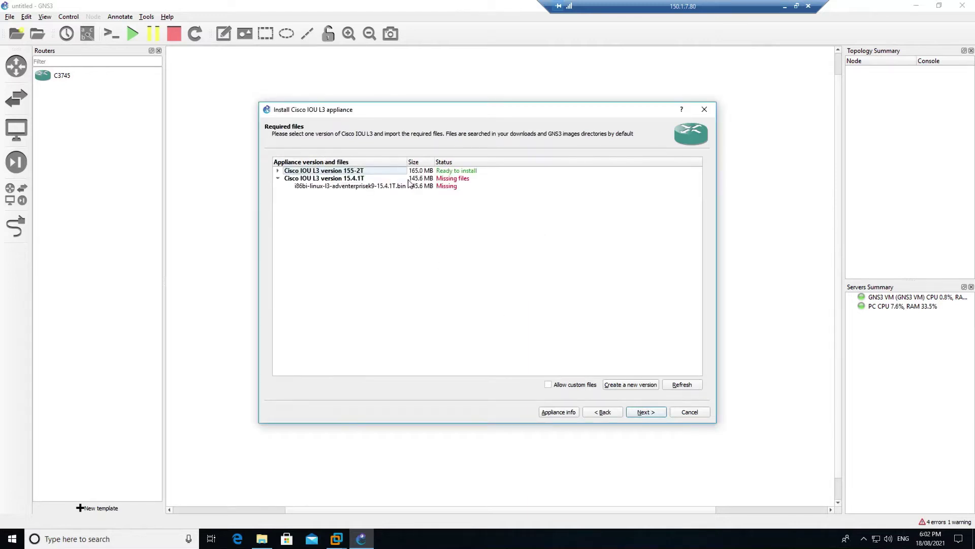
{"action": "left_click", "coordinate": [278, 171]}
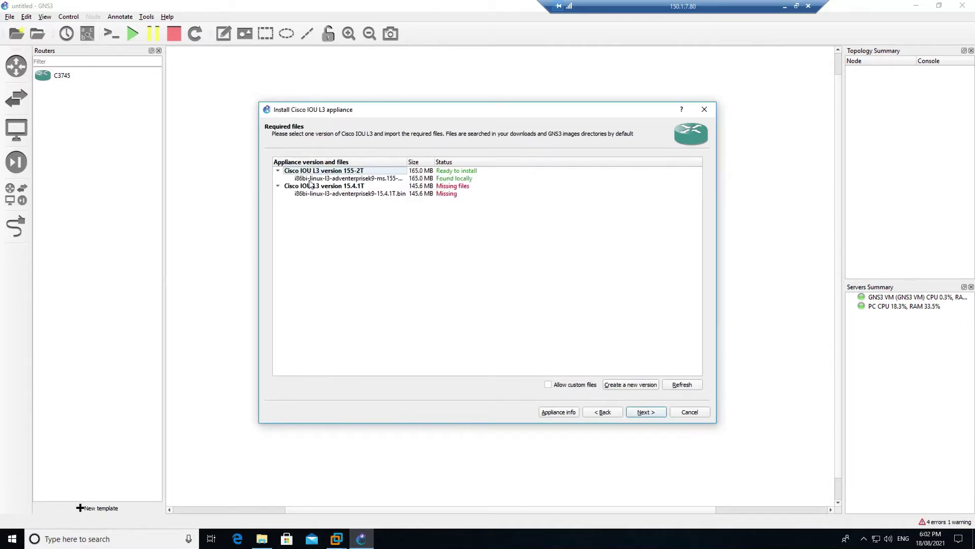
{"action": "left_click", "coordinate": [362, 178]}
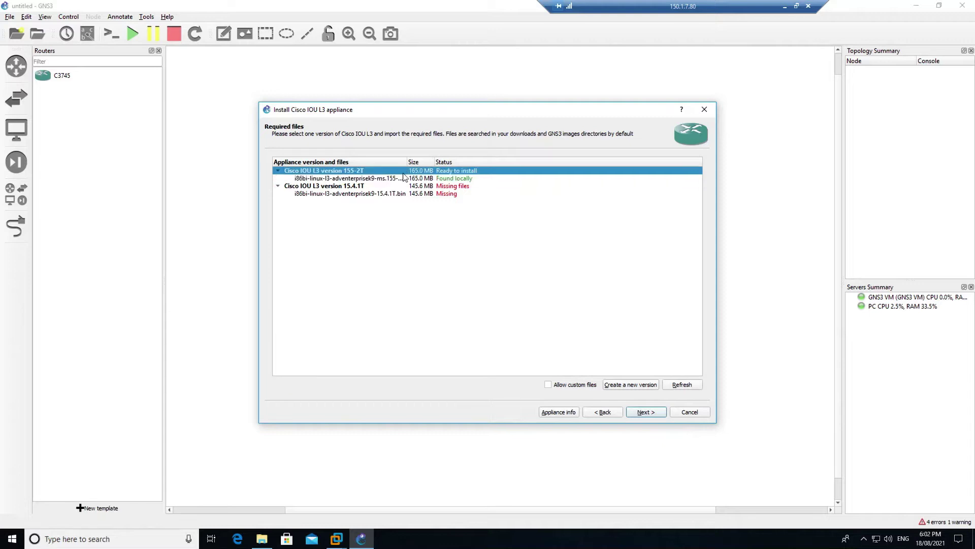
Check the Downloads folder for the L2-ADVENTERPRISE-M-15.1-20140814.bin image, then return to GNS3
{"action": "left_click", "coordinate": [262, 538]}
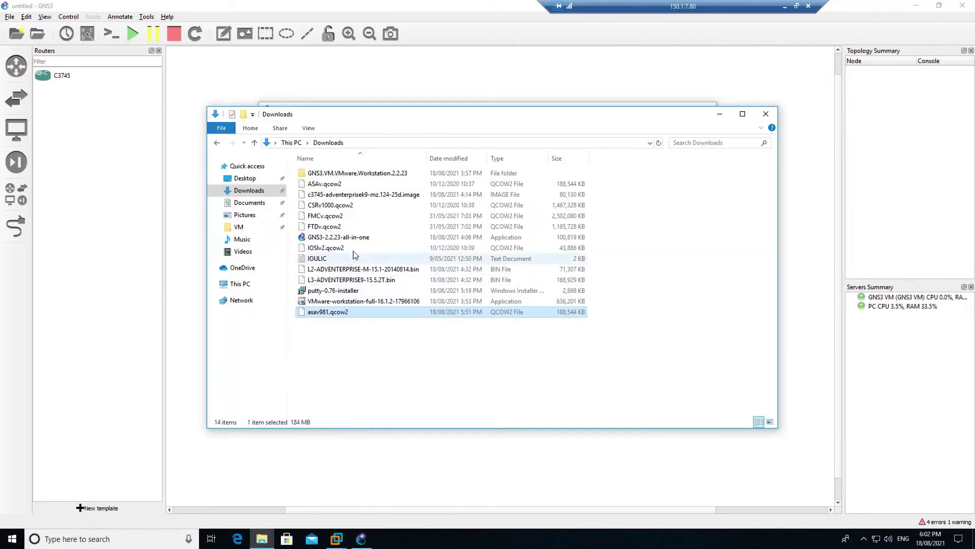
{"action": "left_click", "coordinate": [372, 273]}
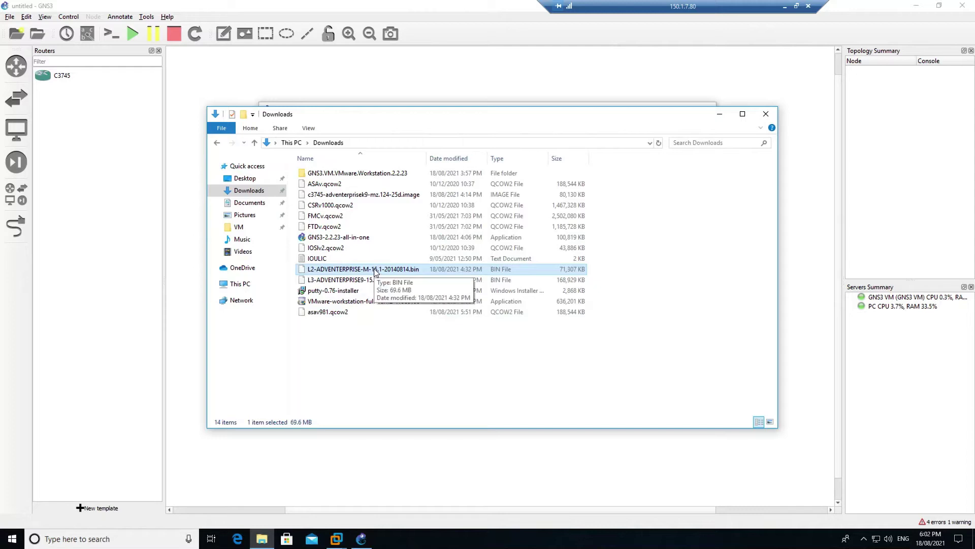
{"action": "left_click", "coordinate": [719, 115]}
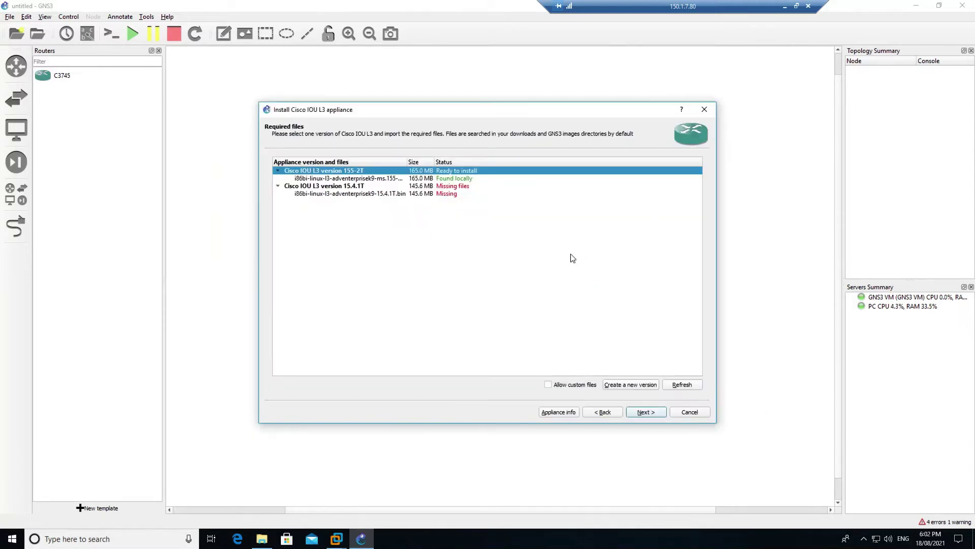
Install Cisco IOU L3 version 155-2T as a template, then start another new template
{"action": "left_click", "coordinate": [644, 413]}
{"action": "left_click", "coordinate": [509, 282]}
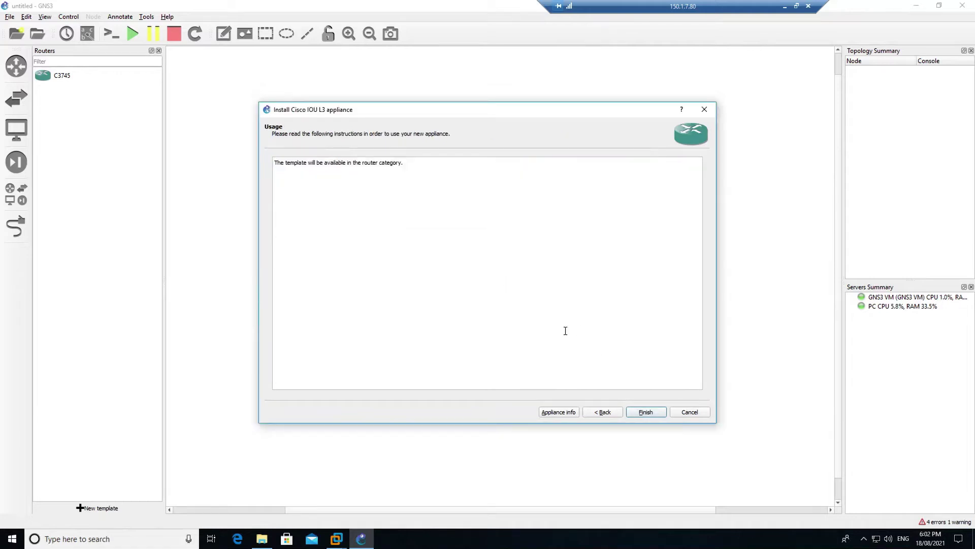
{"action": "left_click", "coordinate": [646, 412]}
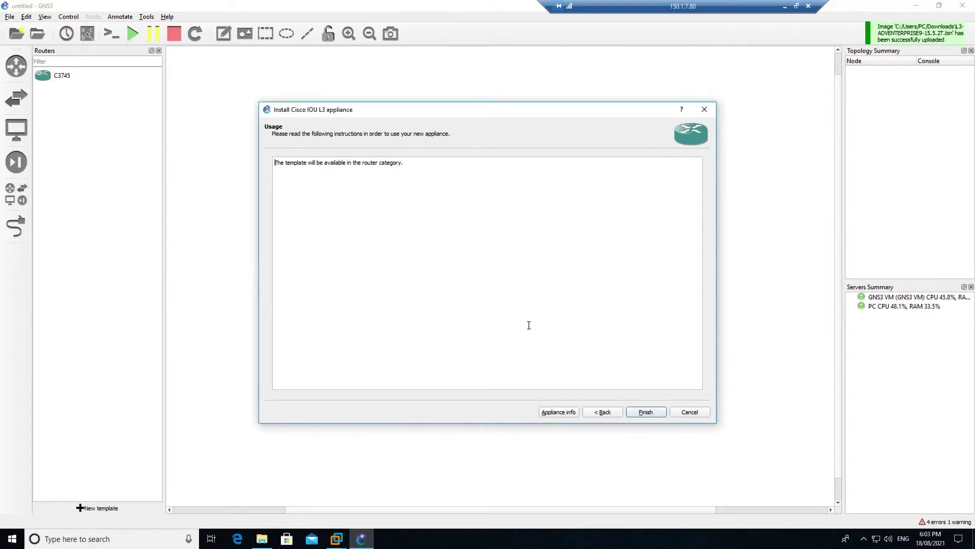
{"action": "left_click", "coordinate": [652, 412]}
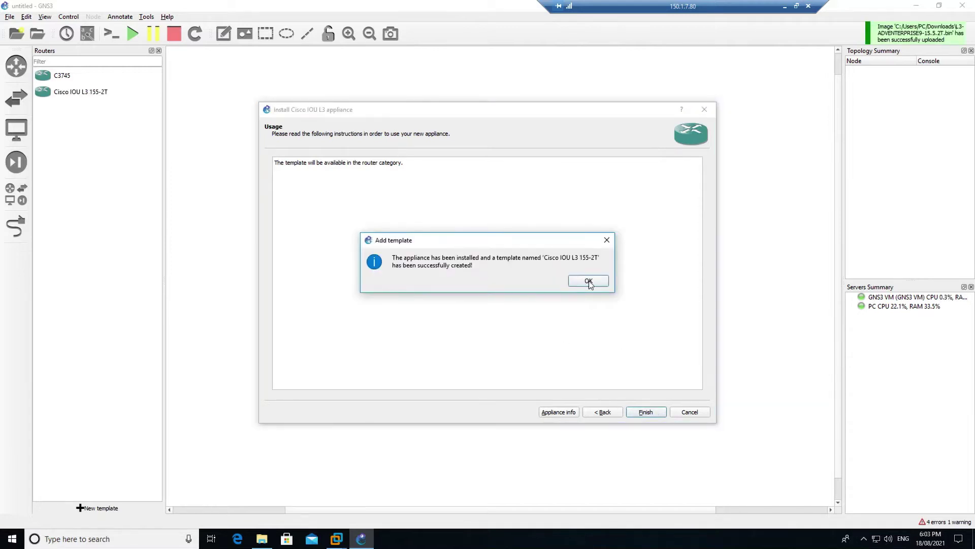
{"action": "left_click", "coordinate": [588, 282]}
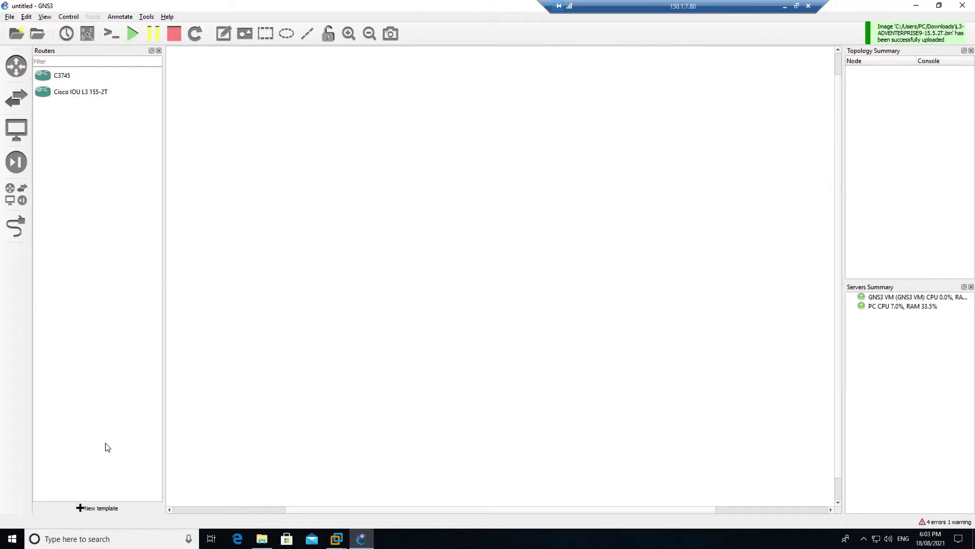
{"action": "left_click", "coordinate": [112, 513]}
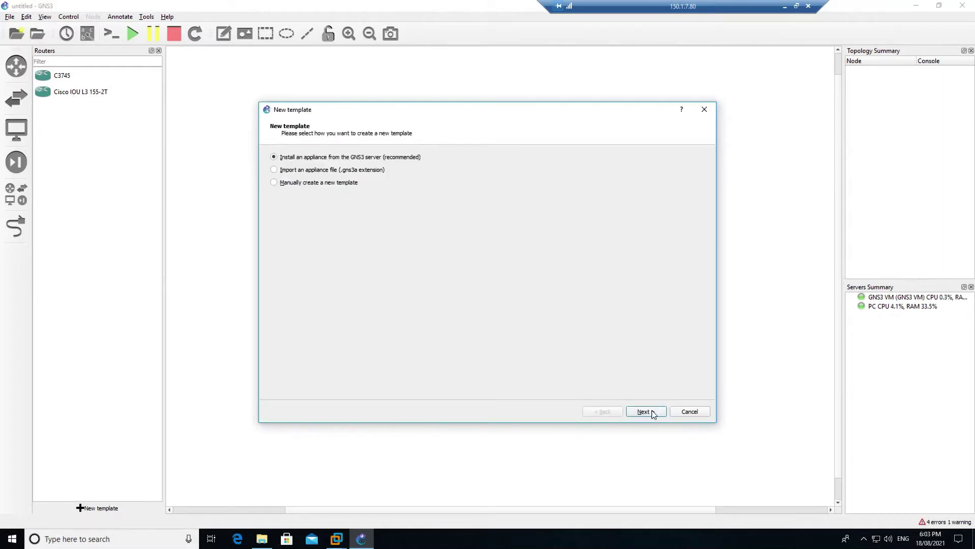
Run the Cisco IOU L2 switch appliance installer on the GNS3 VM up to its required files
{"action": "left_click", "coordinate": [653, 412]}
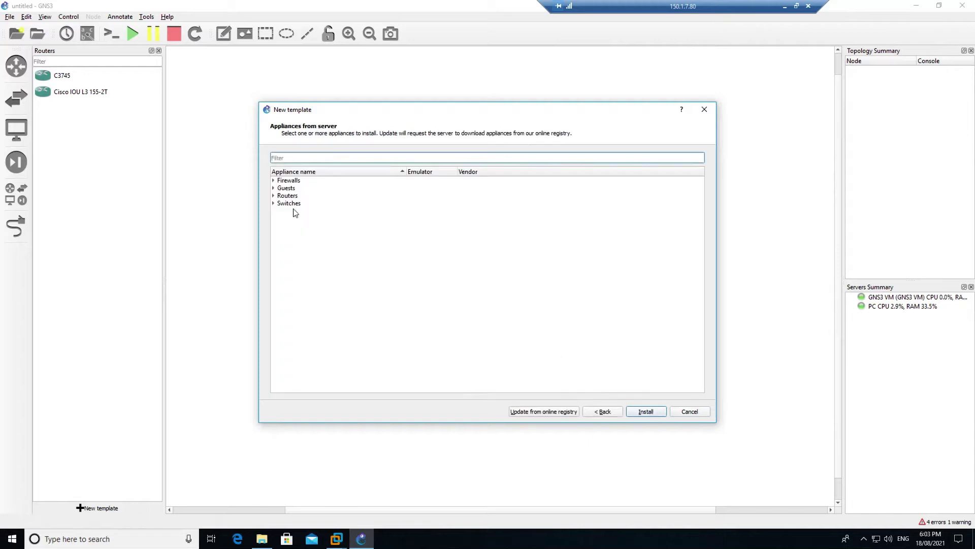
{"action": "left_click", "coordinate": [274, 204]}
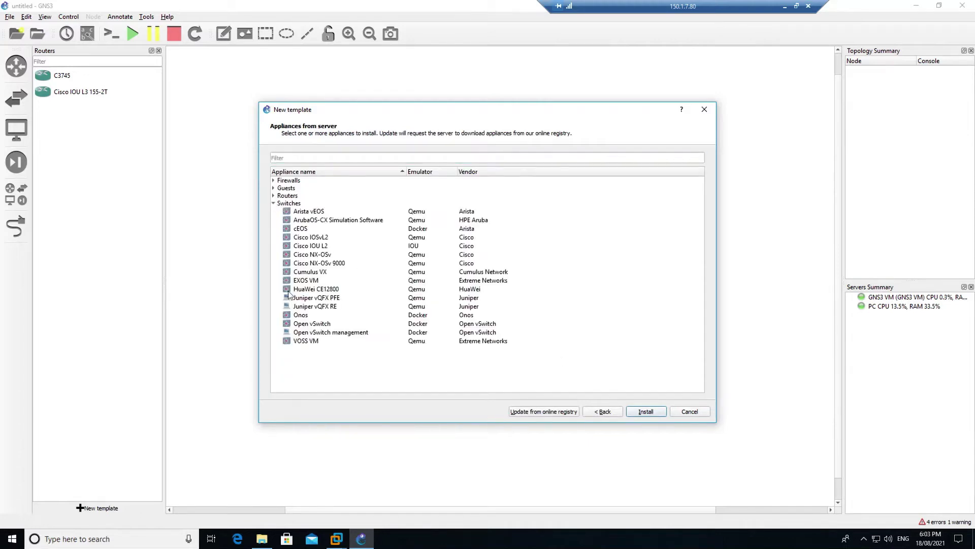
{"action": "left_click", "coordinate": [317, 247]}
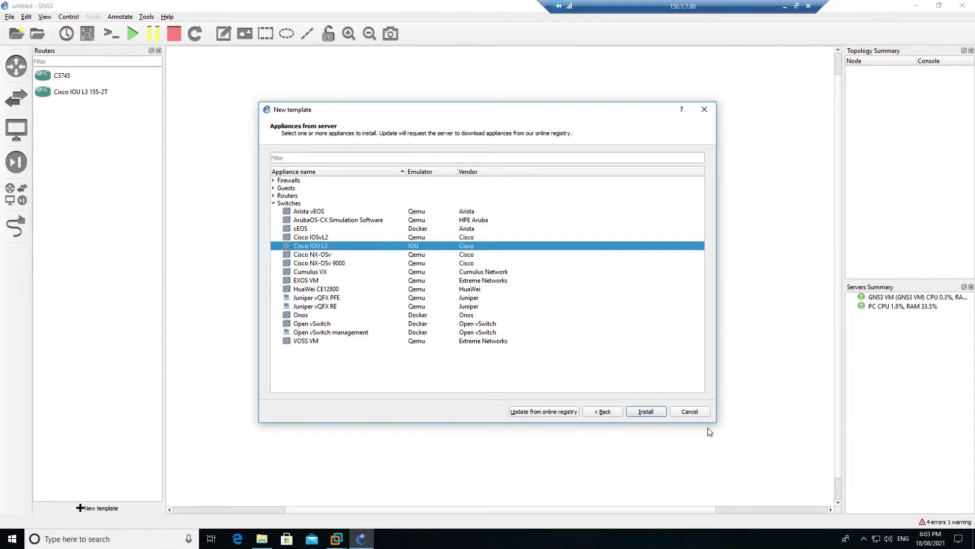
{"action": "left_click", "coordinate": [652, 410]}
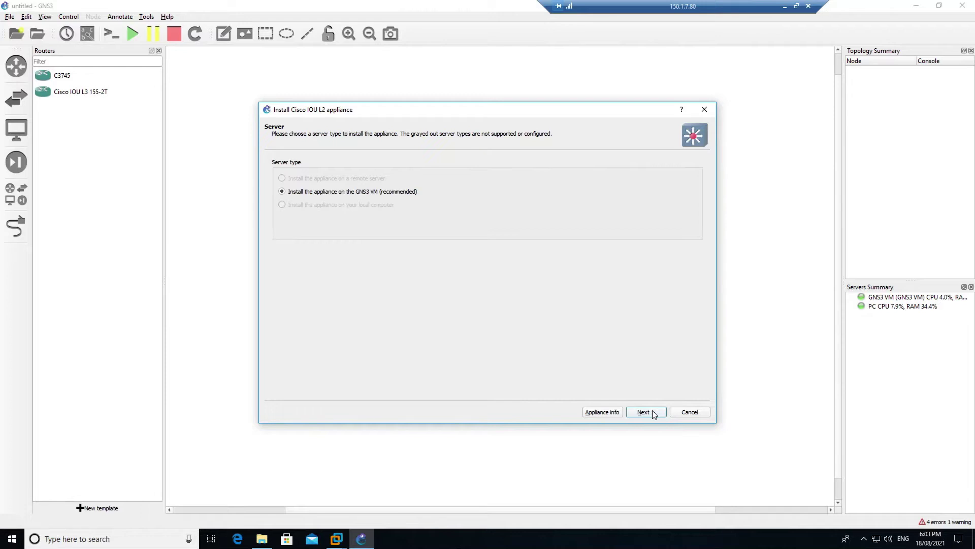
{"action": "left_click", "coordinate": [654, 413]}
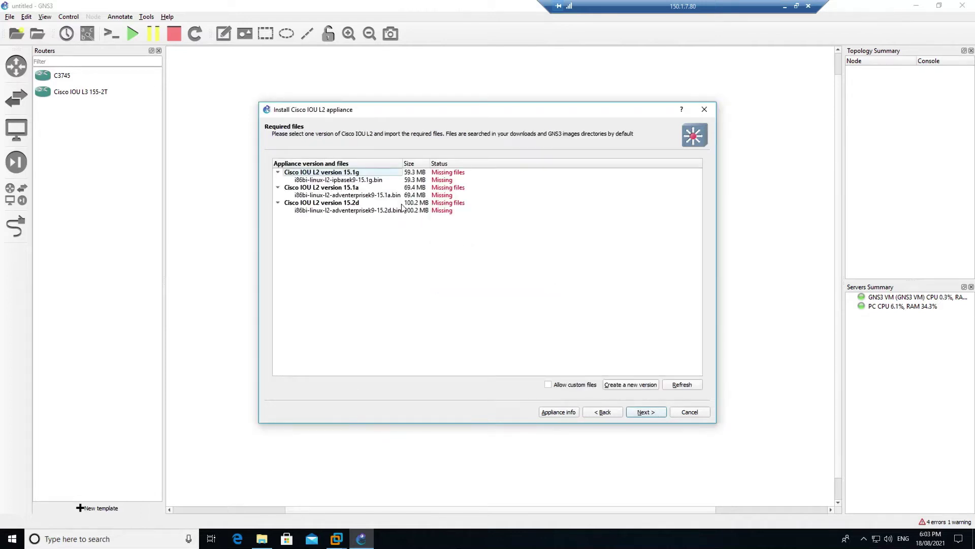
{"action": "left_click", "coordinate": [262, 538]}
Copy the full L2-ADVENTERPRISE-M-15.1-20140814.bin file name in Downloads, leaving it unchanged
{"action": "left_click", "coordinate": [350, 279]}
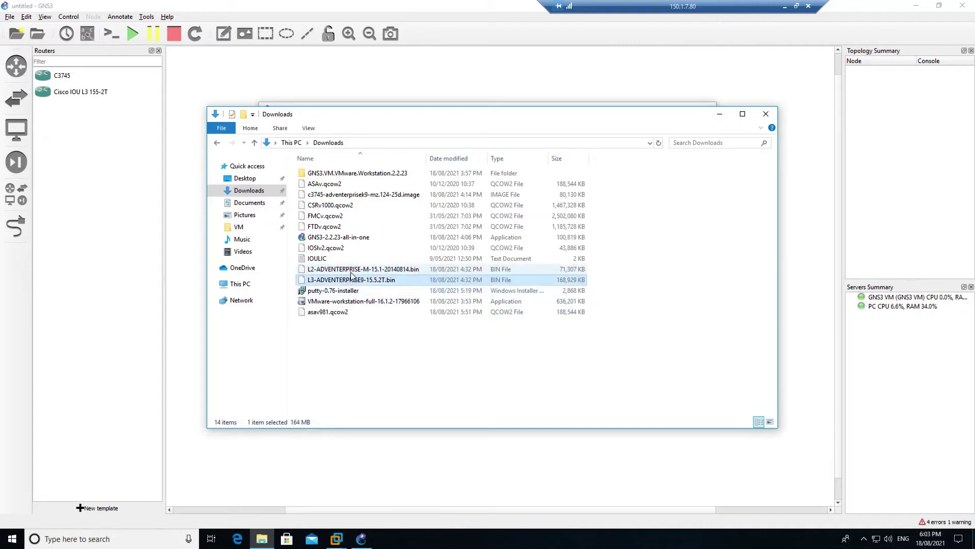
{"action": "left_click", "coordinate": [350, 273]}
{"action": "right_click", "coordinate": [357, 270]}
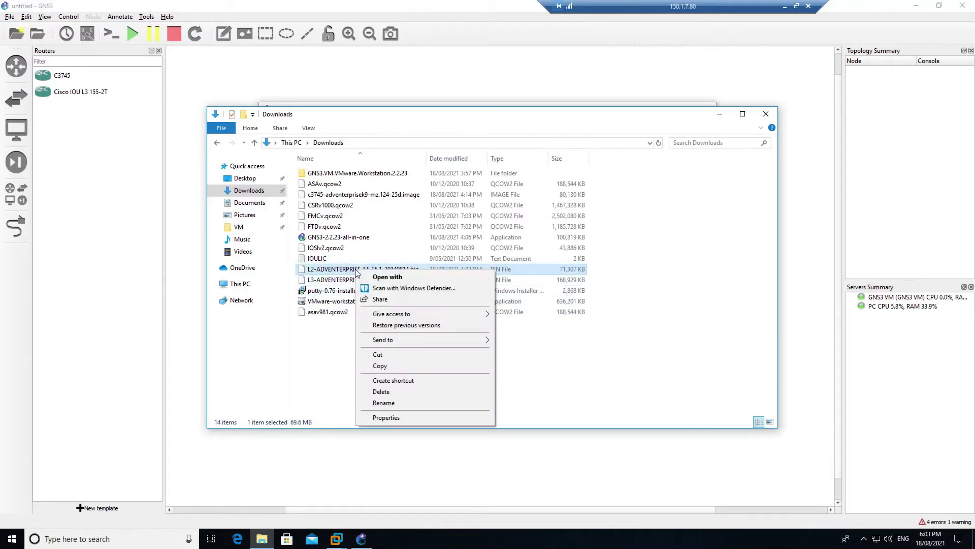
{"action": "left_click", "coordinate": [394, 402]}
{"action": "key", "text": "ctrl+a"}
{"action": "left_click", "coordinate": [429, 384]}
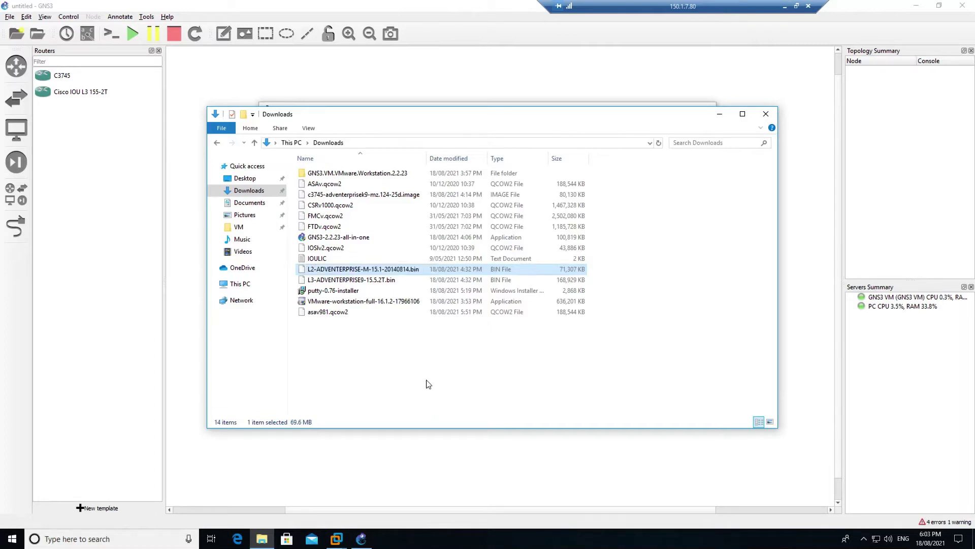
{"action": "left_click", "coordinate": [361, 539]}
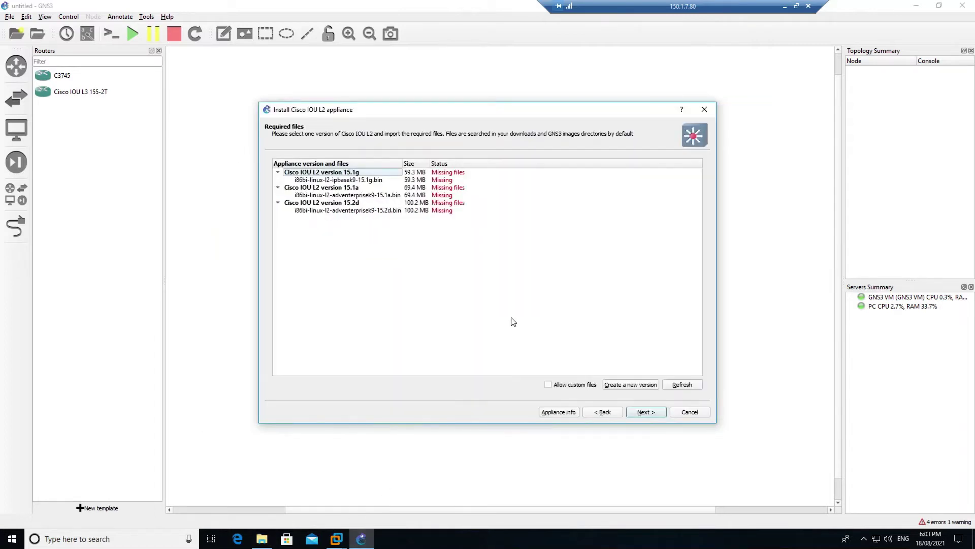
Add IOU L2 version 15.1 using the pasted L2-ADVENTERPRISE-M-15.1-20140814.bin file name
{"action": "left_click", "coordinate": [617, 386]}
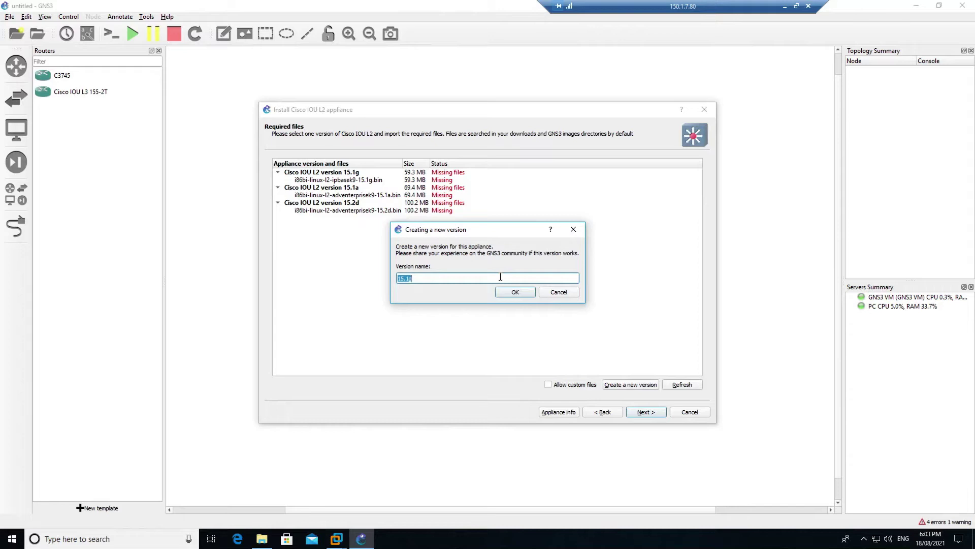
{"action": "type", "text": "1"}
{"action": "left_click", "coordinate": [262, 538]}
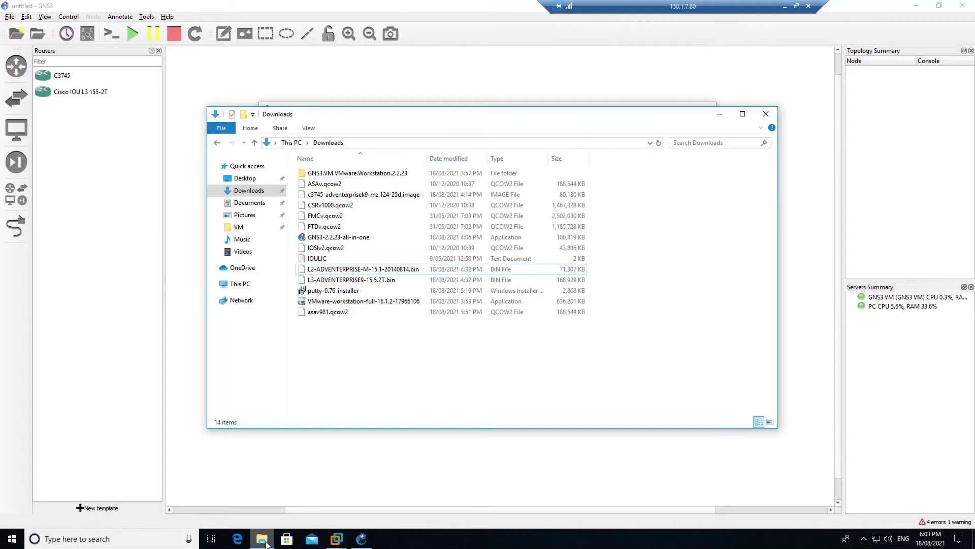
{"action": "left_click", "coordinate": [262, 538]}
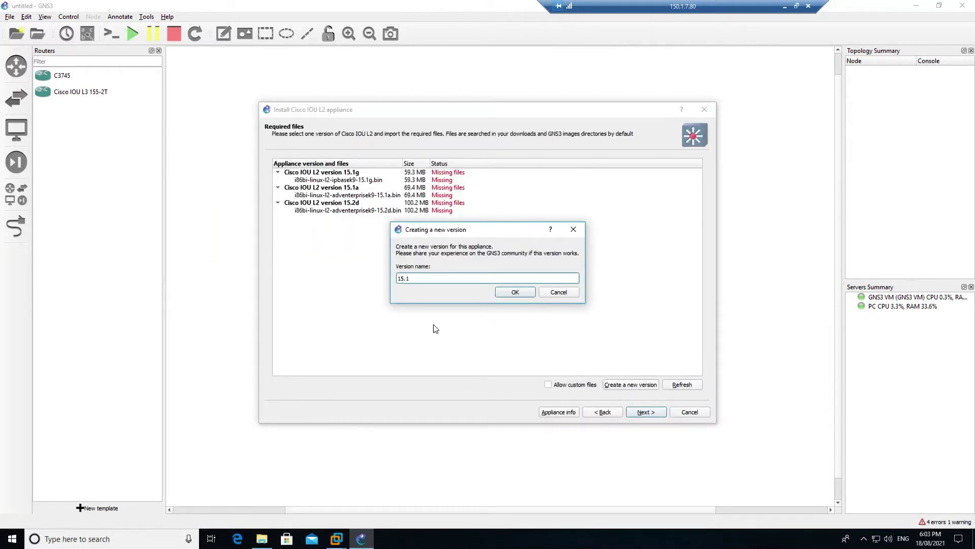
{"action": "left_click", "coordinate": [515, 292]}
{"action": "key", "text": "BackSpace"}
{"action": "key", "text": "ctrl+v"}
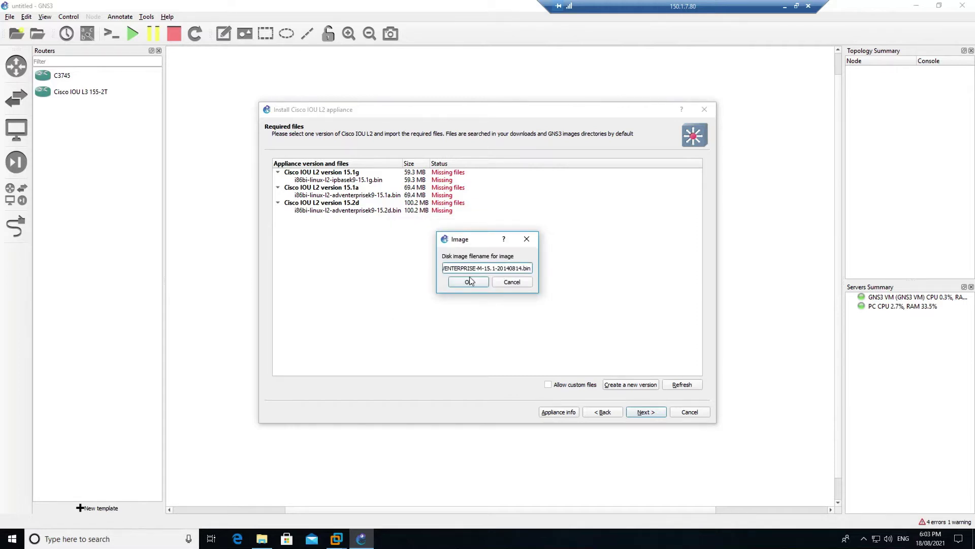
{"action": "left_click", "coordinate": [468, 283]}
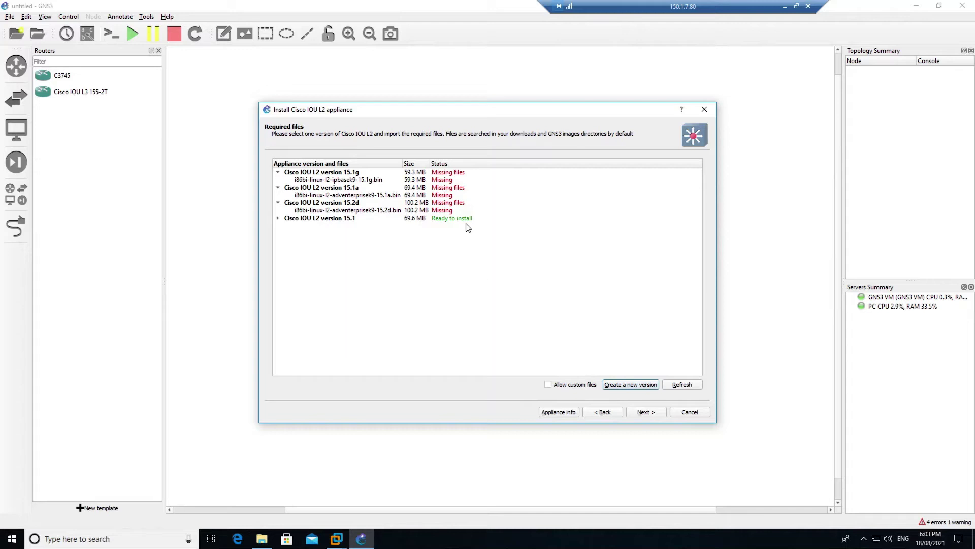
Install Cisco IOU L2 version 15.1 and upload its image
{"action": "left_click", "coordinate": [452, 218]}
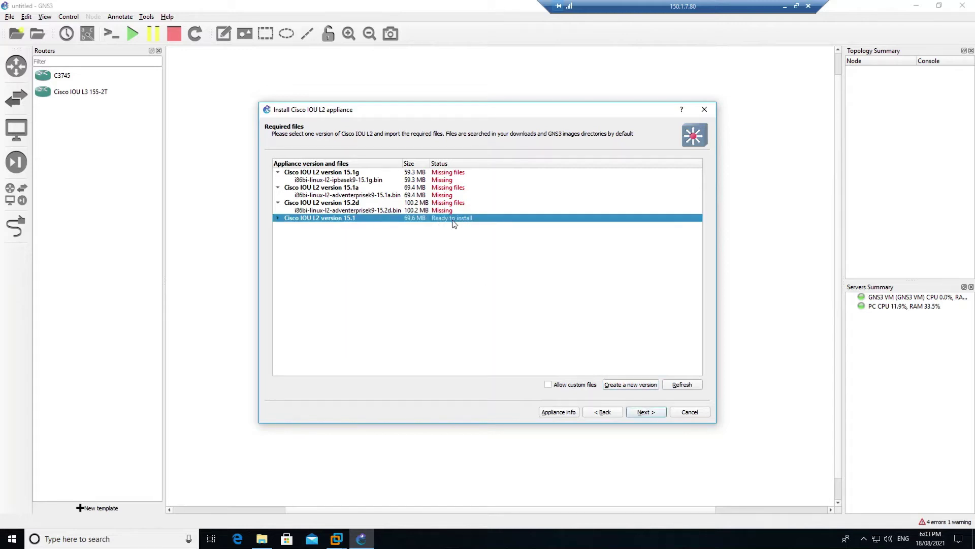
{"action": "left_click", "coordinate": [656, 413]}
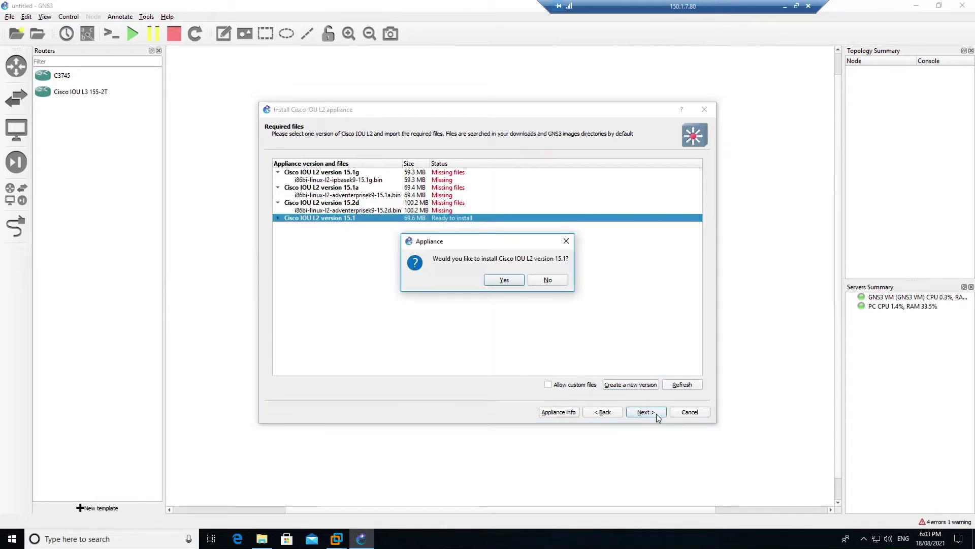
{"action": "left_click", "coordinate": [510, 280]}
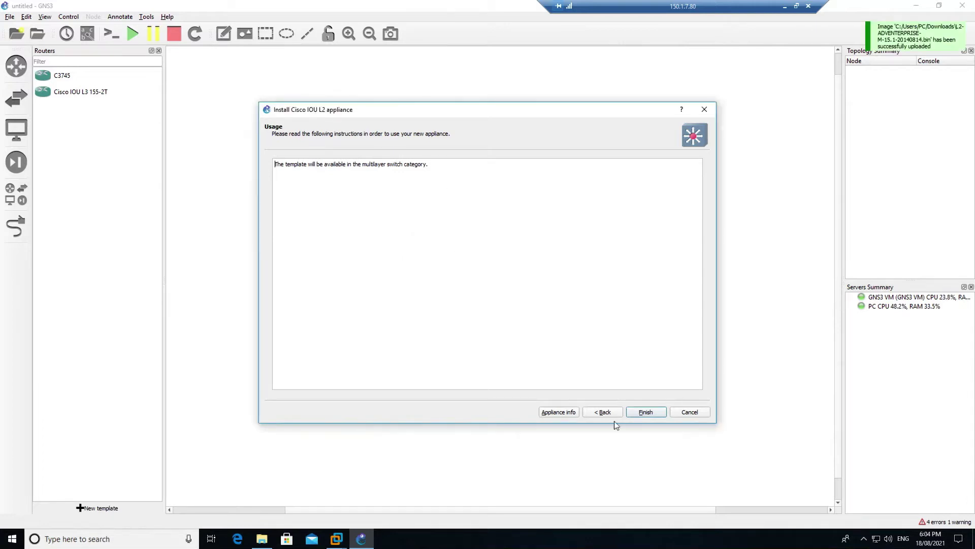
{"action": "left_click", "coordinate": [645, 412]}
Try placing the Cisco IOU L3 router on the canvas and dismiss its missing-image error
{"action": "left_click", "coordinate": [583, 283]}
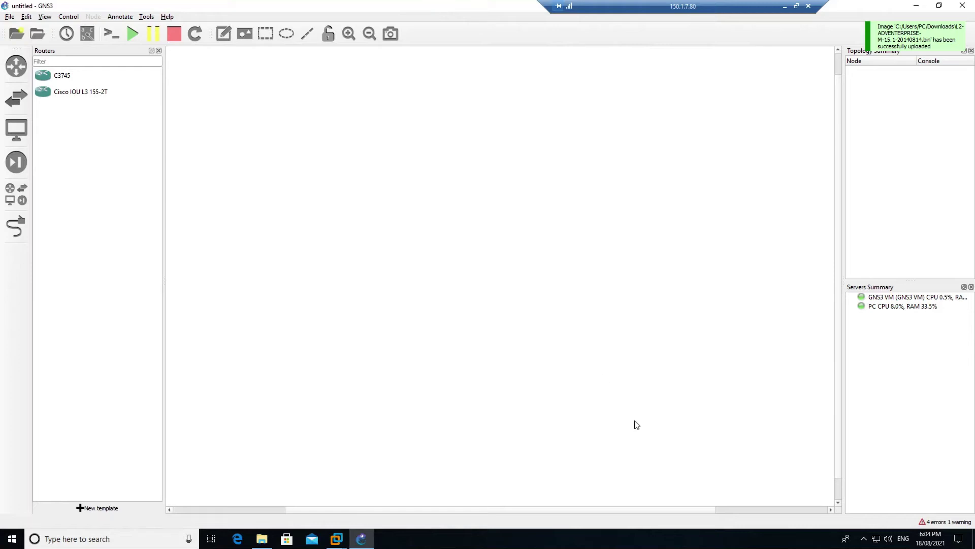
{"action": "left_click", "coordinate": [23, 72]}
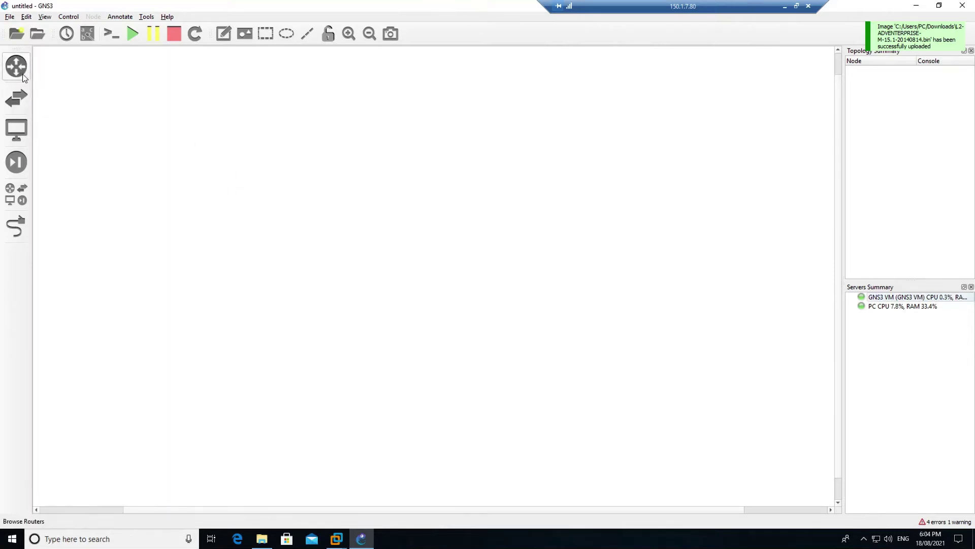
{"action": "left_click", "coordinate": [24, 76]}
{"action": "left_click_drag", "start_coordinate": [56, 98], "coordinate": [443, 166]}
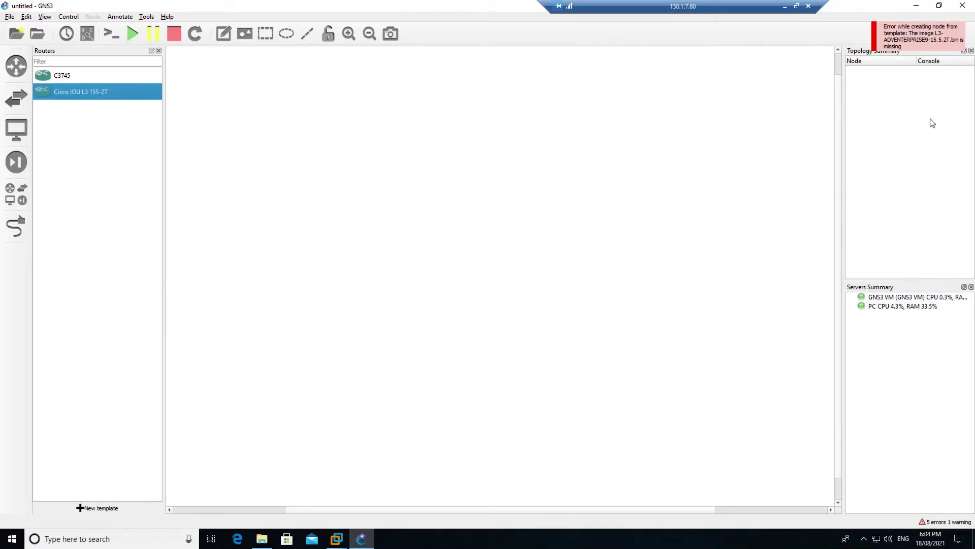
{"action": "left_click", "coordinate": [927, 42]}
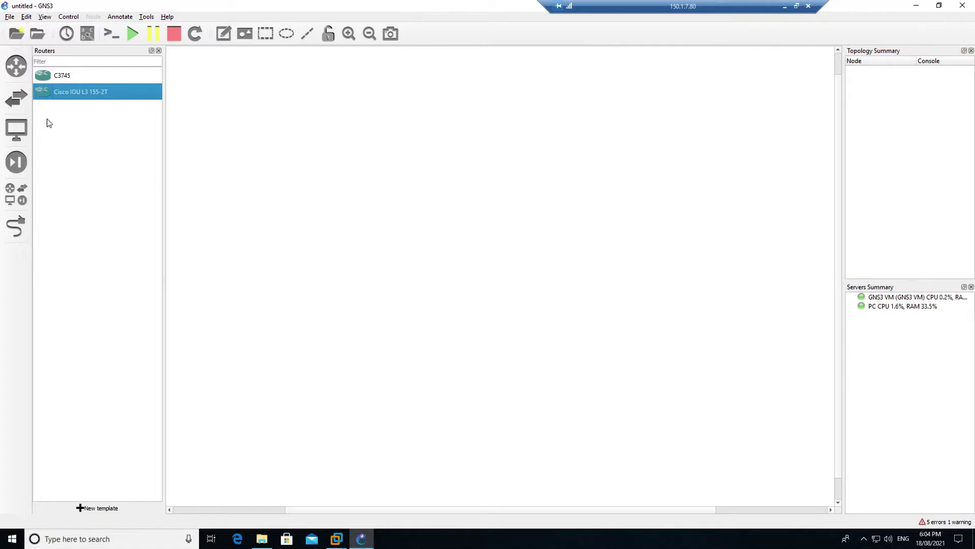
Place a Cisco IOU L2 15.1 switch node, IOU2, on the canvas
{"action": "left_click", "coordinate": [18, 103]}
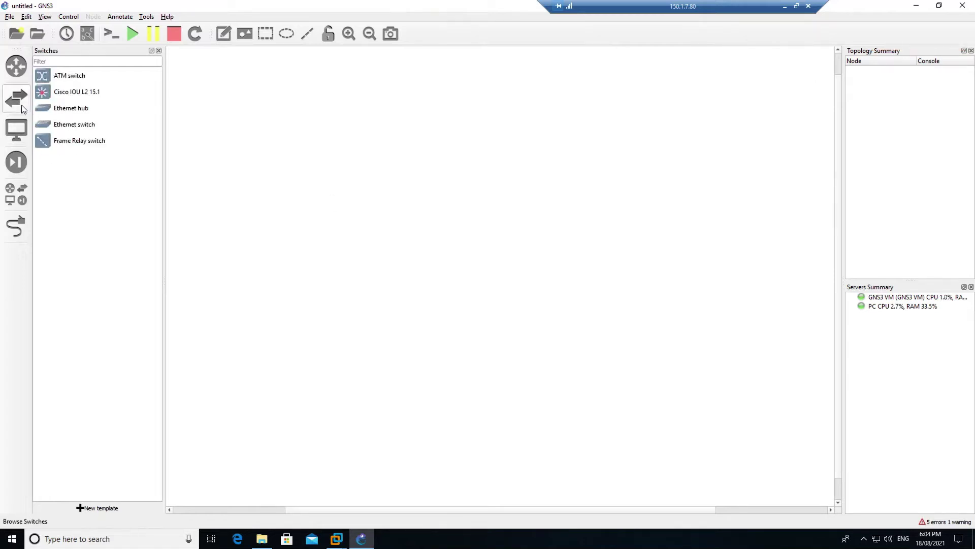
{"action": "left_click", "coordinate": [64, 98]}
{"action": "left_click_drag", "start_coordinate": [57, 98], "coordinate": [360, 166]}
Delete the failing Cisco IOU L3 155-2T template after another failed placement
{"action": "left_click", "coordinate": [17, 66]}
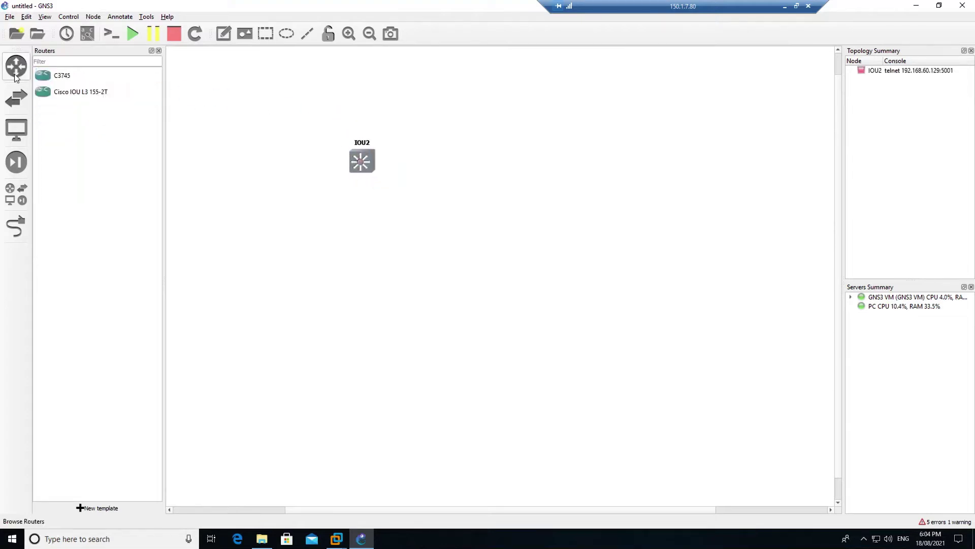
{"action": "left_click", "coordinate": [74, 97]}
{"action": "left_click_drag", "start_coordinate": [74, 94], "coordinate": [459, 122]}
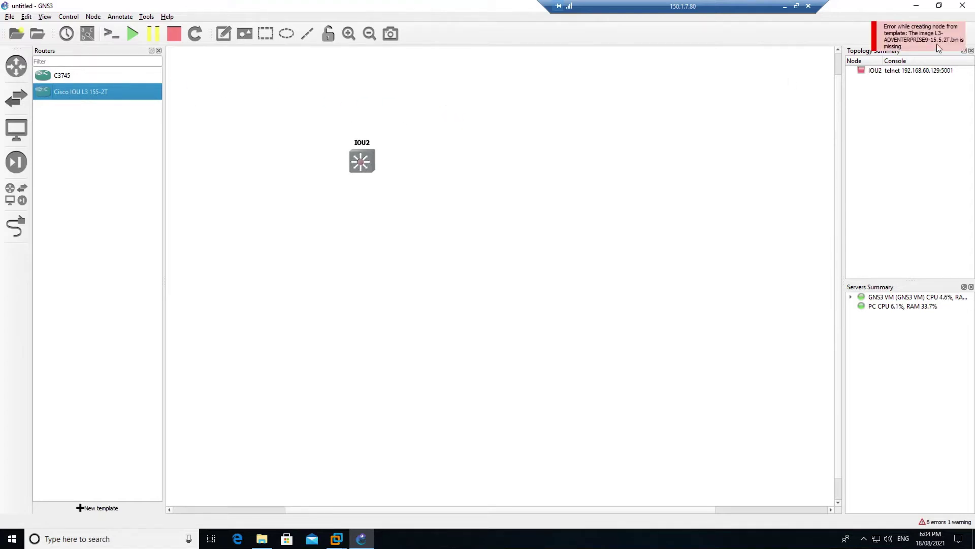
{"action": "right_click", "coordinate": [73, 90]}
{"action": "left_click", "coordinate": [93, 116]}
{"action": "left_click", "coordinate": [496, 280]}
Start a new Cisco IOU L3 appliance install on the GNS3 VM, reaching Required files
{"action": "left_click", "coordinate": [108, 509]}
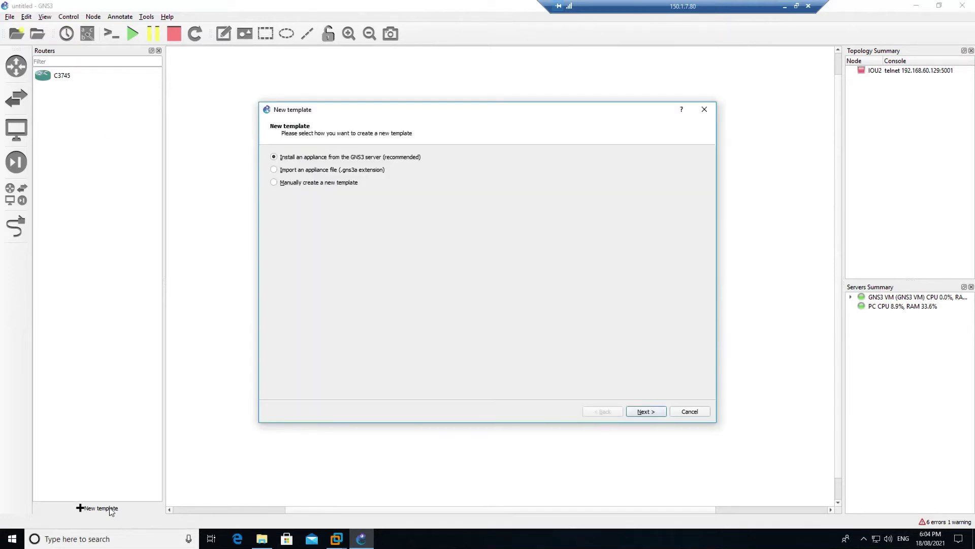
{"action": "left_click", "coordinate": [656, 413]}
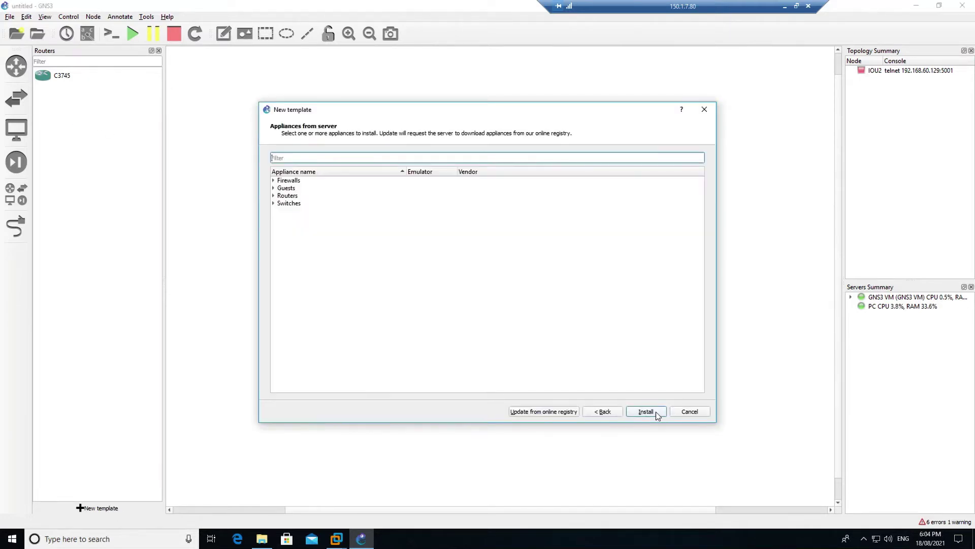
{"action": "left_click", "coordinate": [273, 196]}
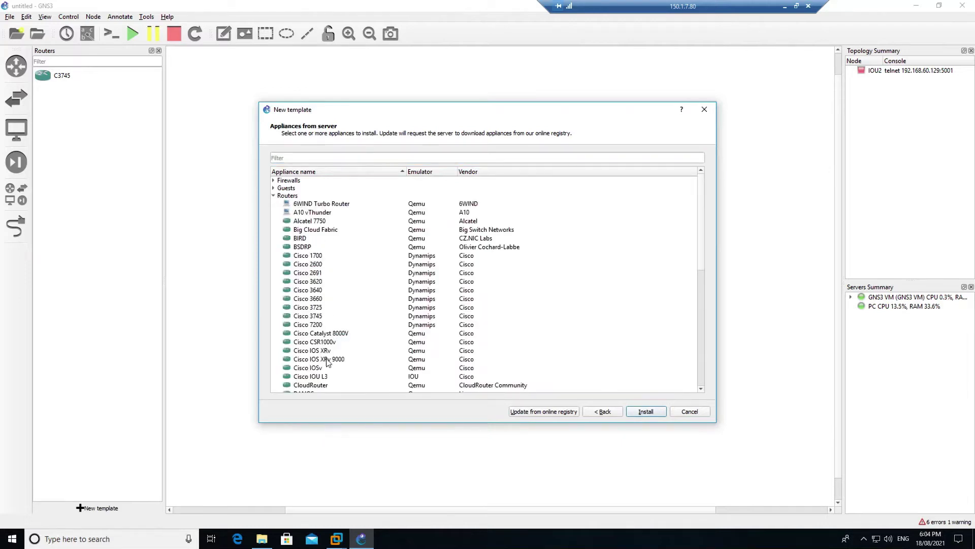
{"action": "left_click", "coordinate": [325, 377]}
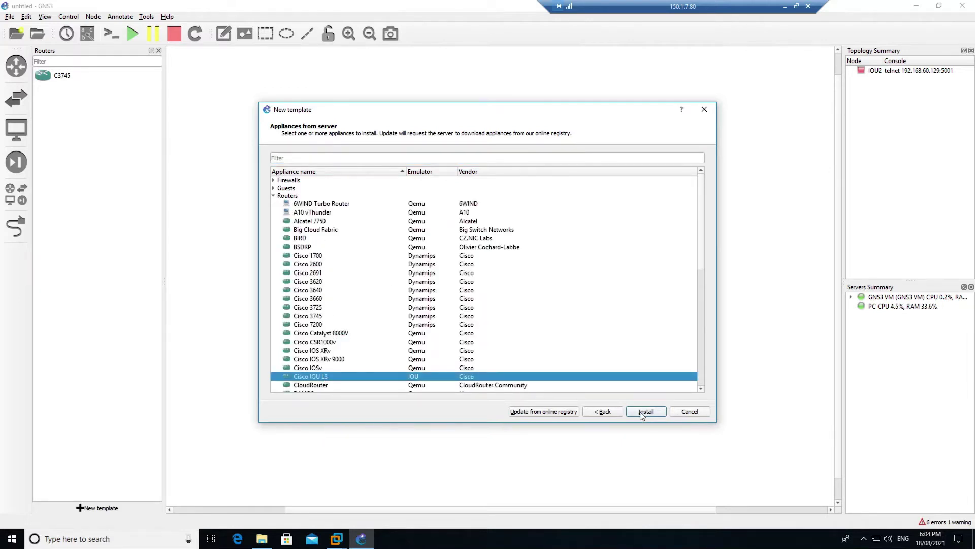
{"action": "left_click", "coordinate": [646, 412]}
{"action": "left_click", "coordinate": [643, 413]}
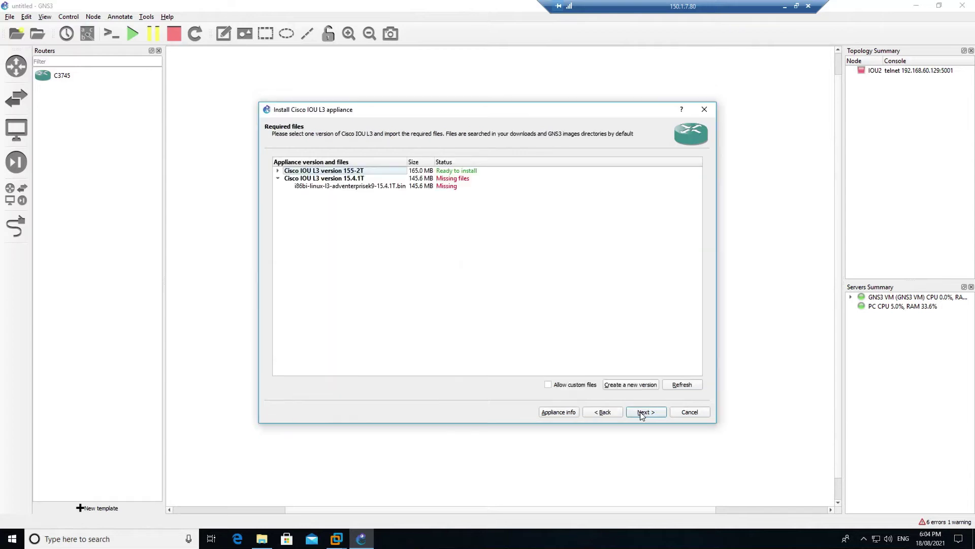
Begin a new version entry and copy the L3-ADVENTERPRISE9-15.5.2T.bin file name from Downloads
{"action": "left_click", "coordinate": [635, 385]}
{"action": "type", "text": "15.1.2"}
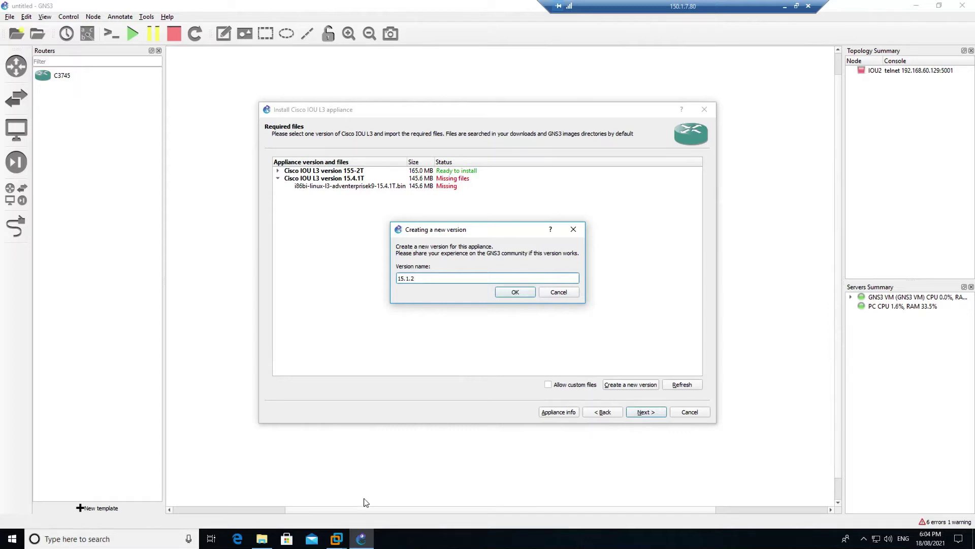
{"action": "left_click", "coordinate": [262, 538]}
{"action": "left_click", "coordinate": [348, 286]}
{"action": "right_click", "coordinate": [352, 280]}
{"action": "left_click", "coordinate": [386, 413]}
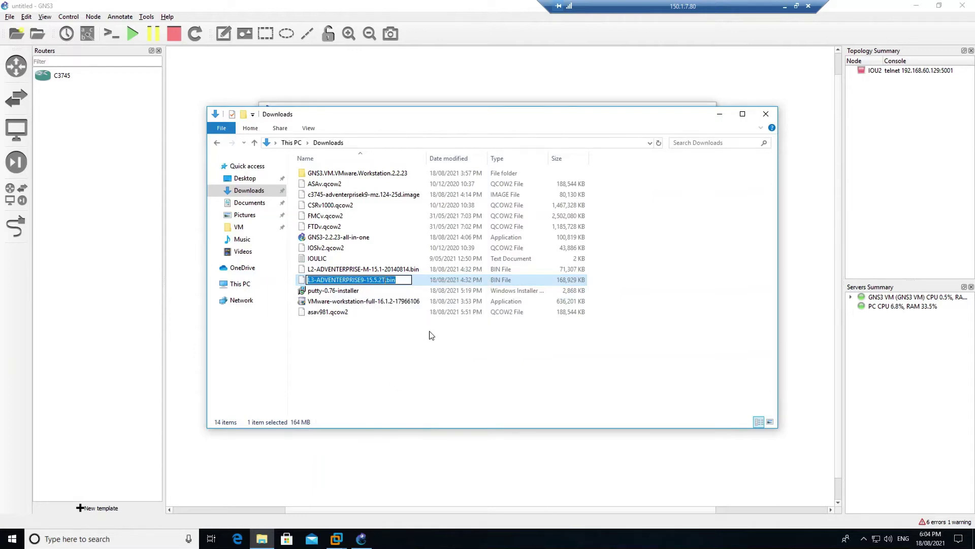
{"action": "left_click", "coordinate": [362, 538]}
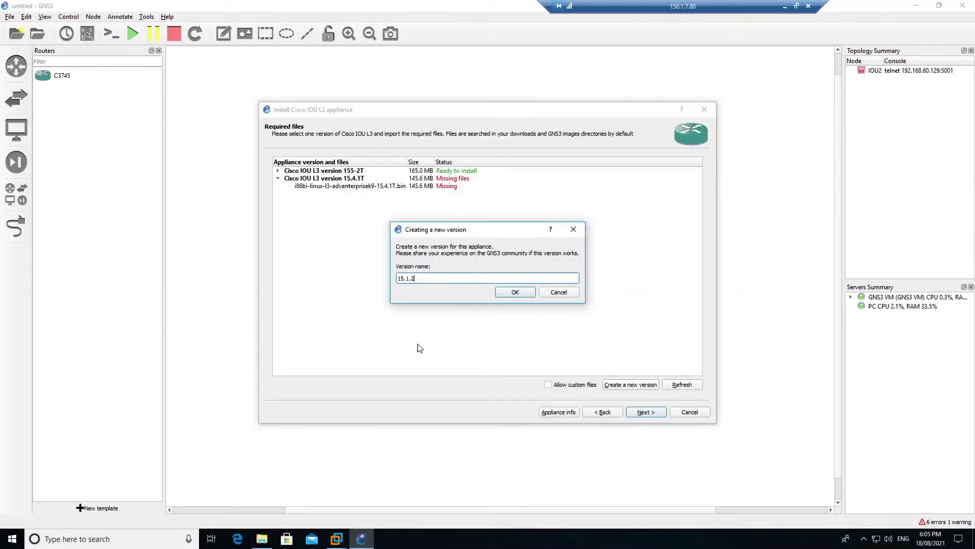
Create version 15.1.2 with the pasted L3 image file name and install it
{"action": "left_click", "coordinate": [513, 292]}
{"action": "key", "text": "BackSpace"}
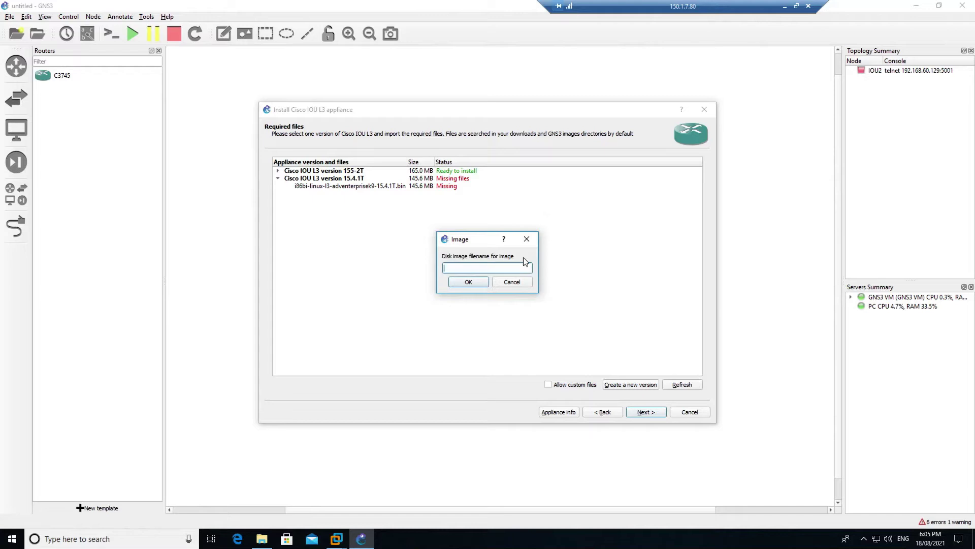
{"action": "key", "text": "ctrl+v"}
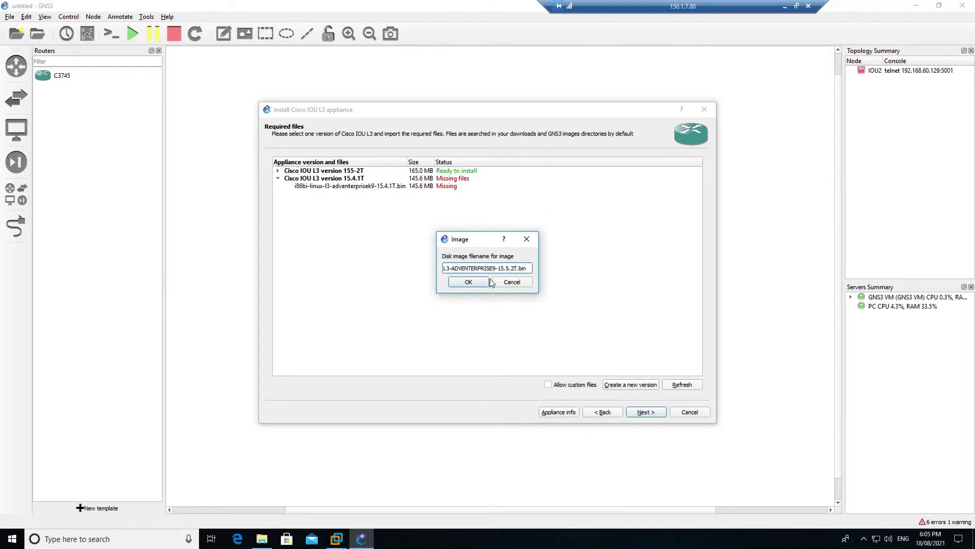
{"action": "left_click", "coordinate": [484, 282]}
{"action": "left_click", "coordinate": [472, 197]}
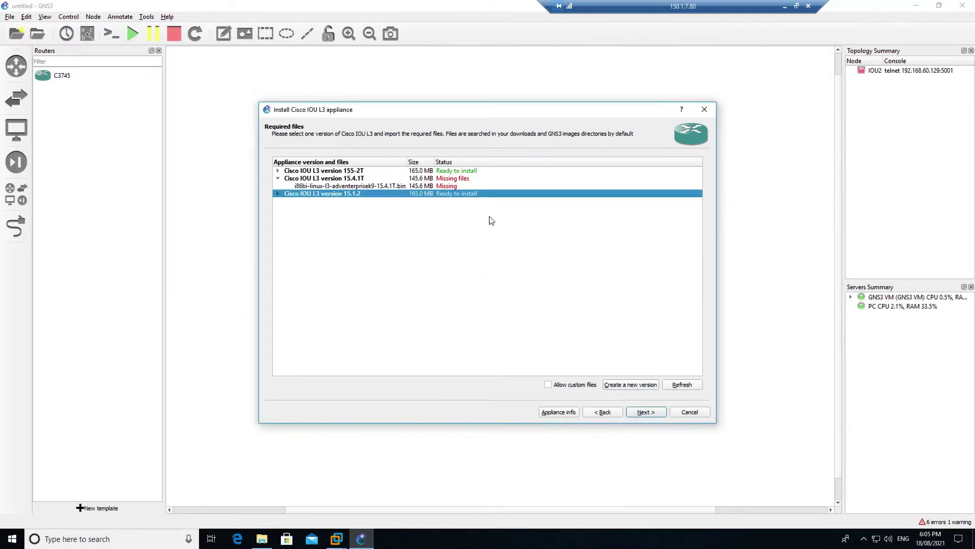
{"action": "left_click", "coordinate": [652, 411]}
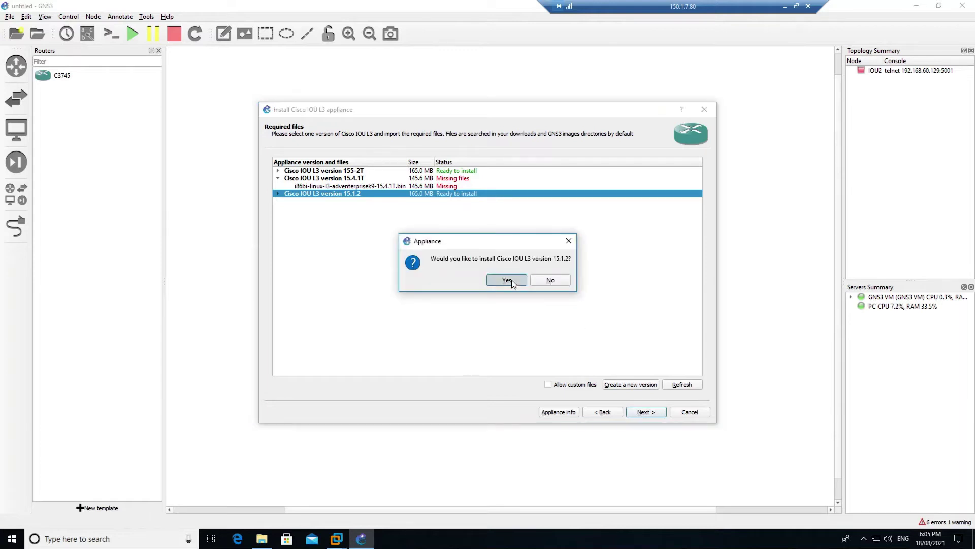
{"action": "left_click", "coordinate": [511, 279]}
{"action": "left_click", "coordinate": [643, 415]}
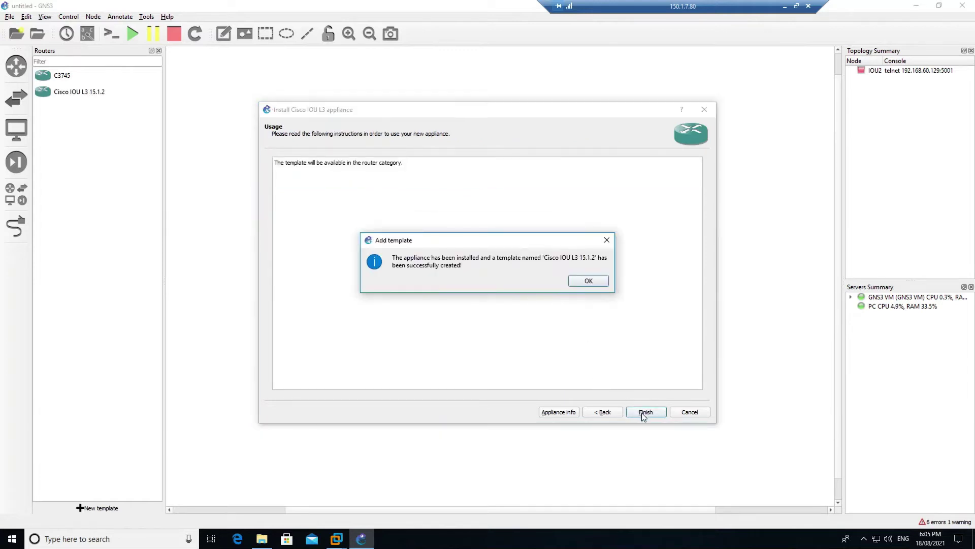
{"action": "left_click", "coordinate": [592, 283]}
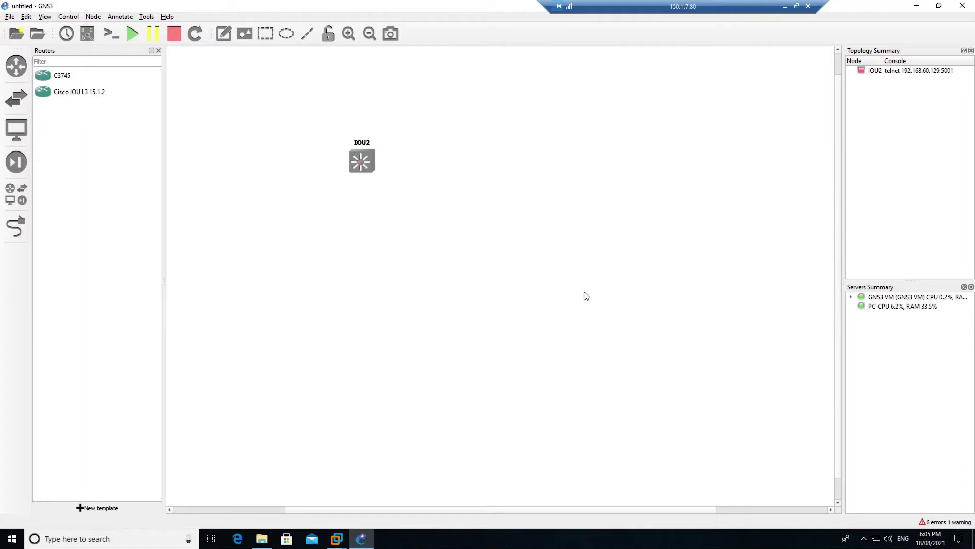
Place a Cisco IOU L3 15.1.2 router, IOU4, to the left of IOU2
{"action": "left_click_drag", "start_coordinate": [51, 94], "coordinate": [492, 161]}
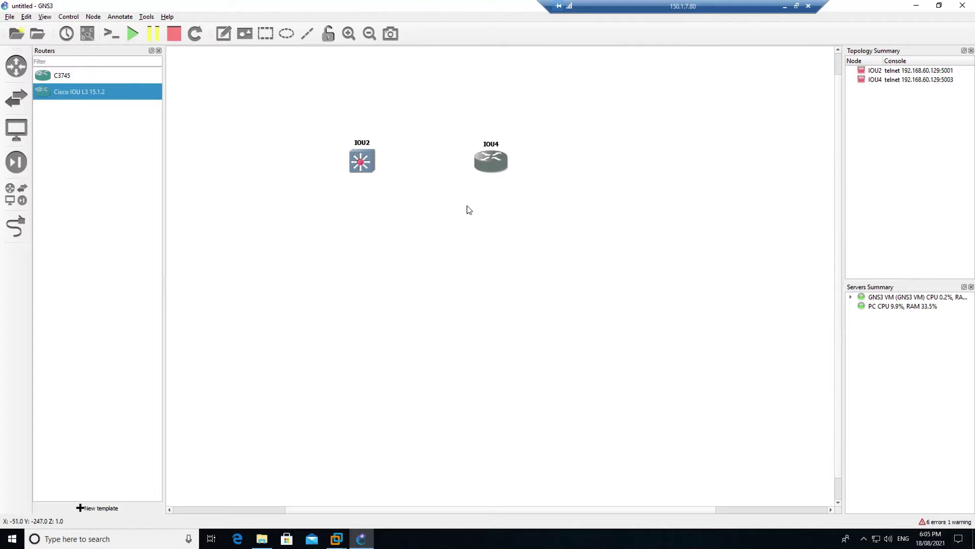
{"action": "left_click_drag", "start_coordinate": [461, 509], "coordinate": [323, 510]}
{"action": "left_click_drag", "start_coordinate": [655, 171], "coordinate": [330, 147]}
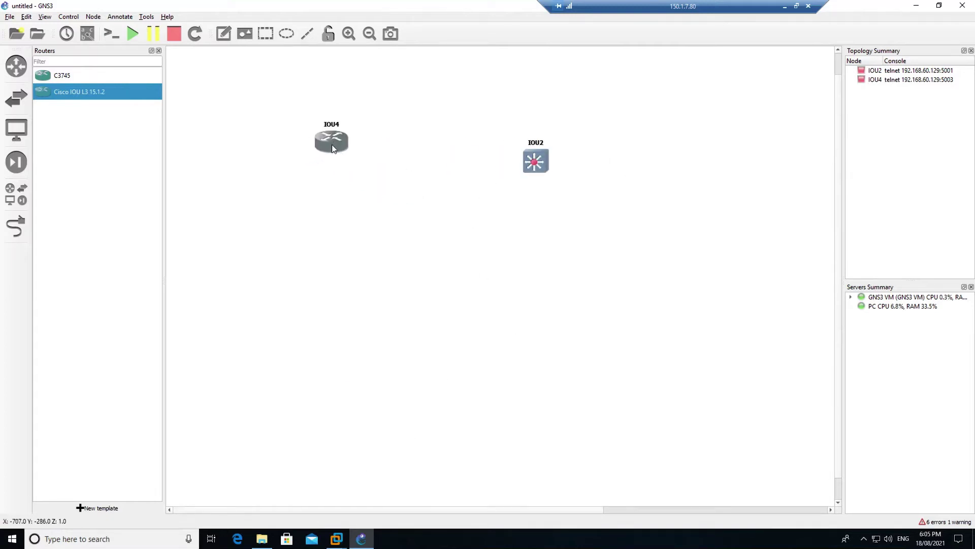
Start IOU4 and IOU2, dismiss both IOU licence errors, and align IOU4 with IOU2
{"action": "right_click", "coordinate": [331, 147]}
{"action": "left_click", "coordinate": [353, 174]}
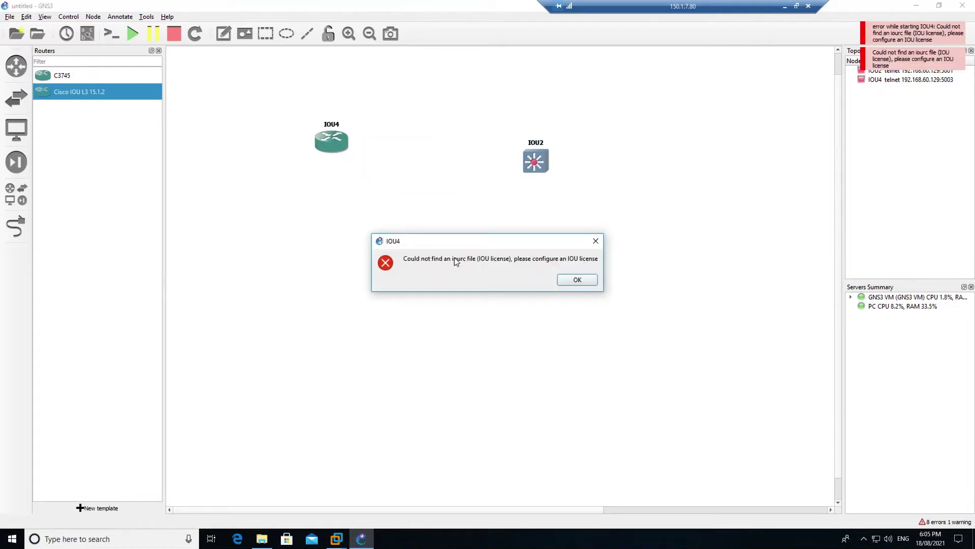
{"action": "left_click", "coordinate": [579, 282]}
{"action": "right_click", "coordinate": [536, 167]}
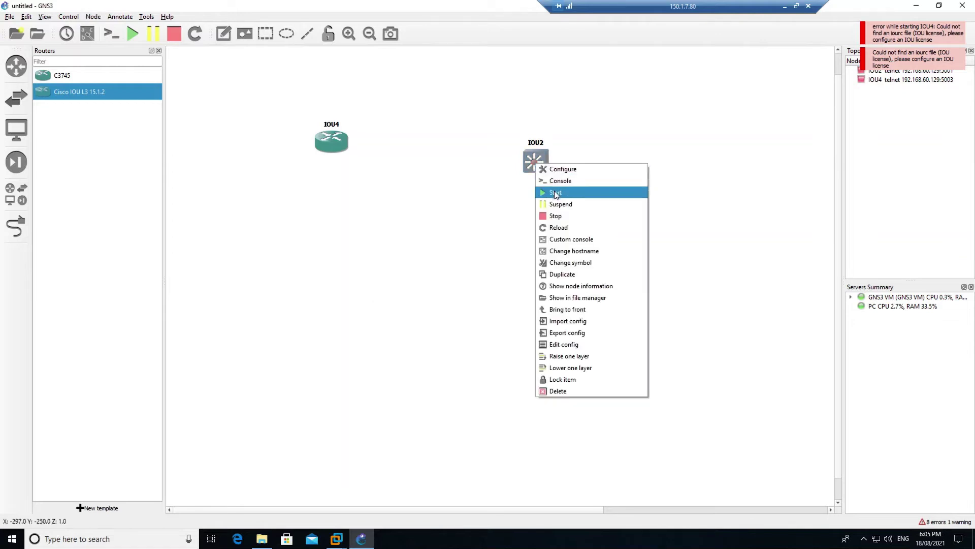
{"action": "left_click", "coordinate": [554, 191]}
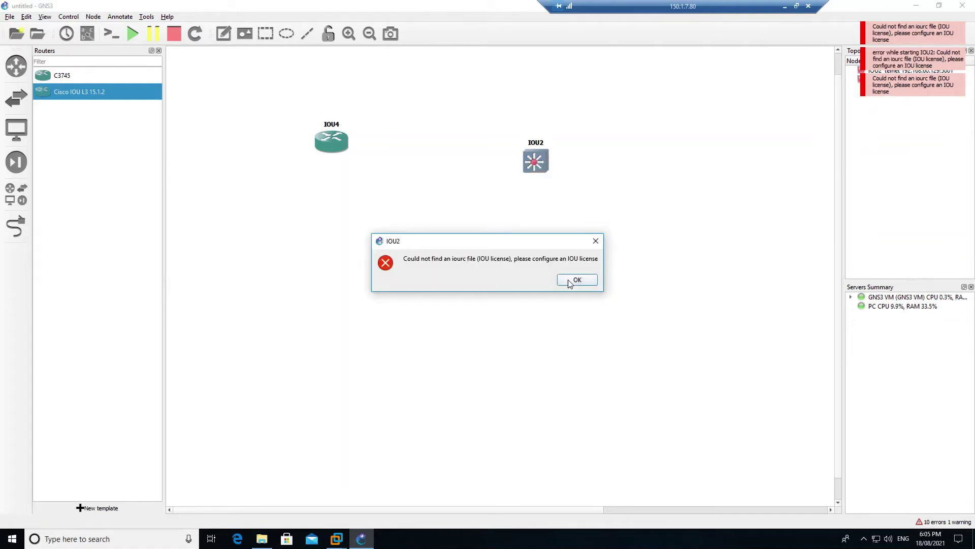
{"action": "left_click", "coordinate": [568, 279]}
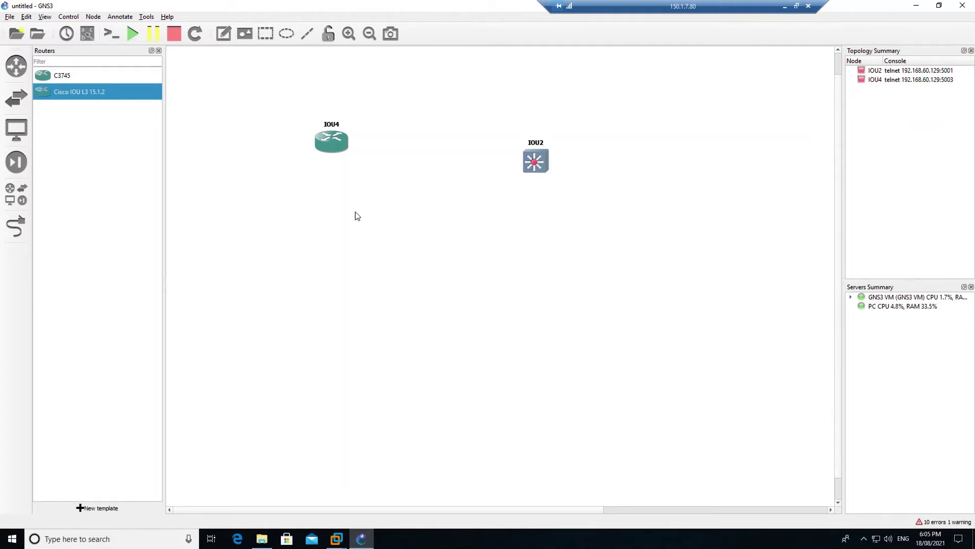
{"action": "left_click_drag", "start_coordinate": [331, 147], "coordinate": [358, 165]}
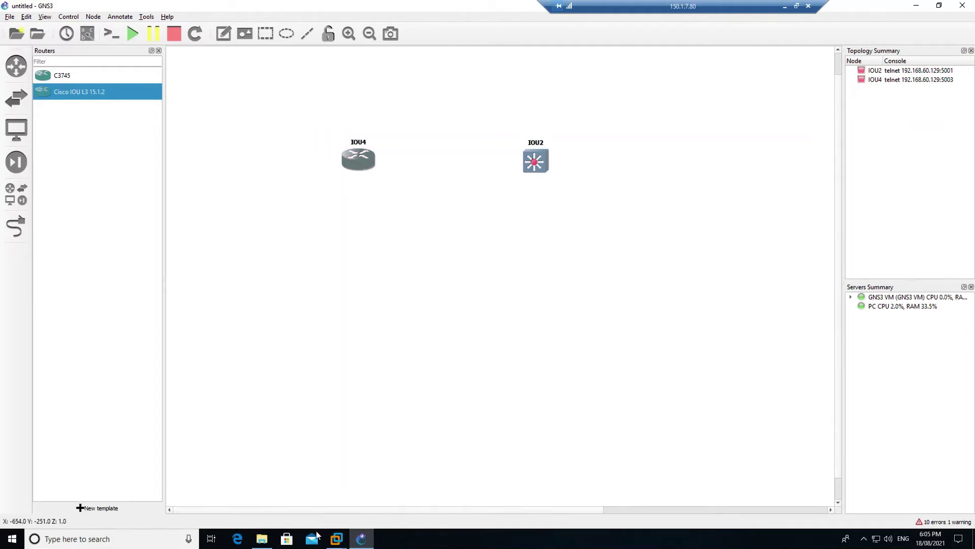
{"action": "left_click", "coordinate": [337, 537]}
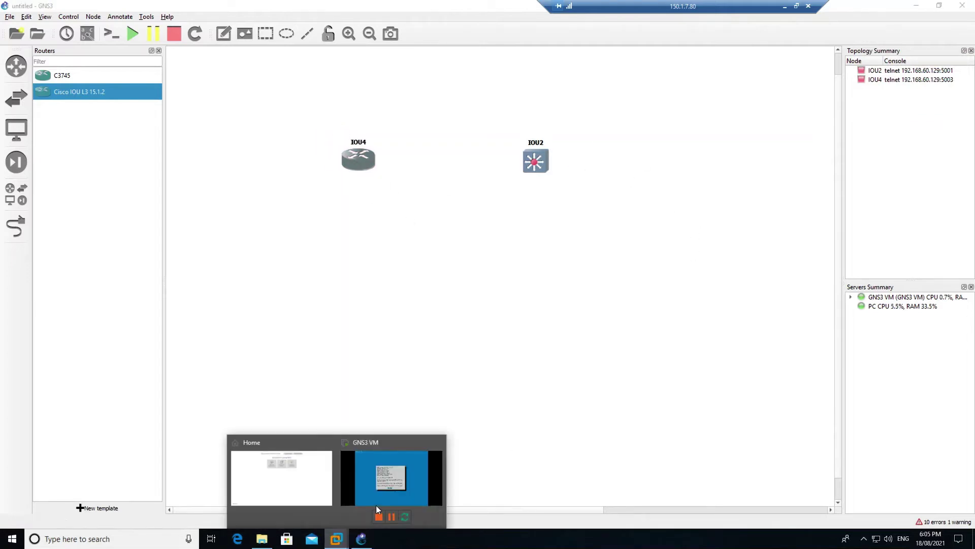
Bring up the GNS3 VM console in VMware and launch PuTTY
{"action": "left_click", "coordinate": [363, 510]}
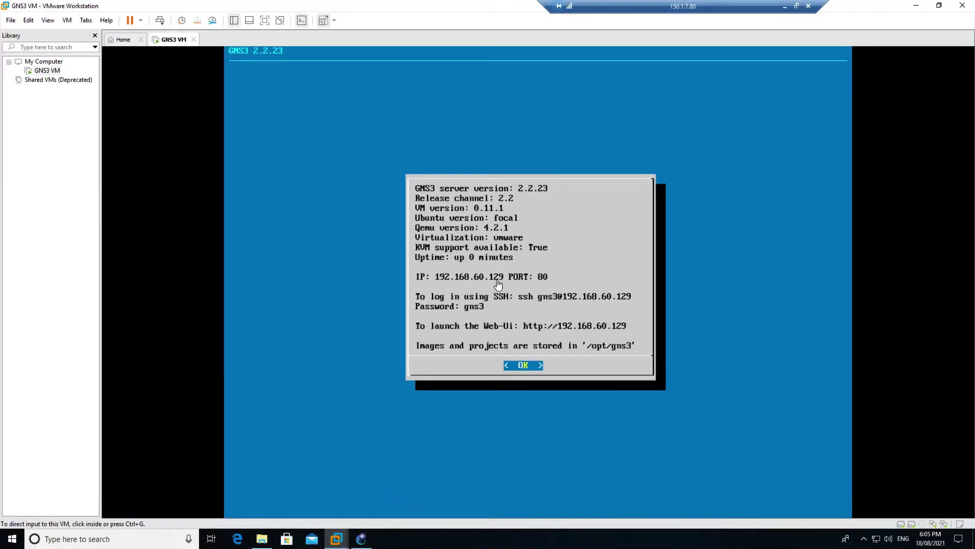
{"action": "left_click", "coordinate": [146, 539]}
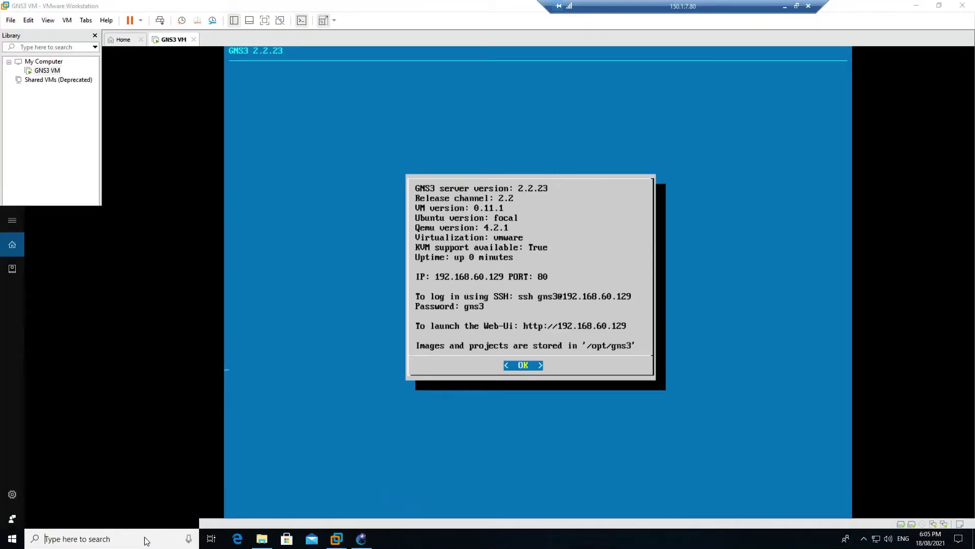
{"action": "type", "text": "putty"}
{"action": "left_click", "coordinate": [129, 263]}
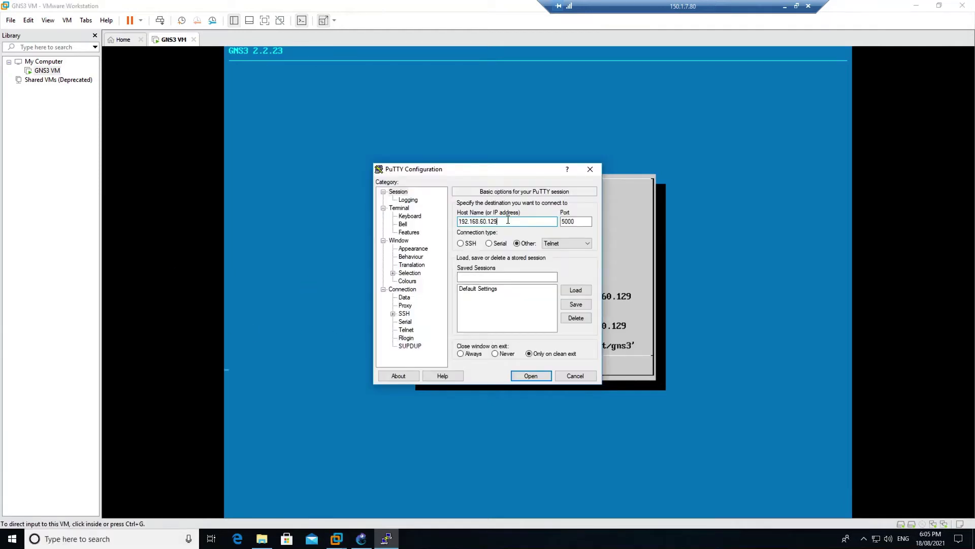
Open a PuTTY SSH session to 192.168.60.129 on port 22
{"action": "left_click_drag", "start_coordinate": [506, 222], "coordinate": [455, 221]}
{"action": "left_click_drag", "start_coordinate": [513, 178], "coordinate": [356, 172]}
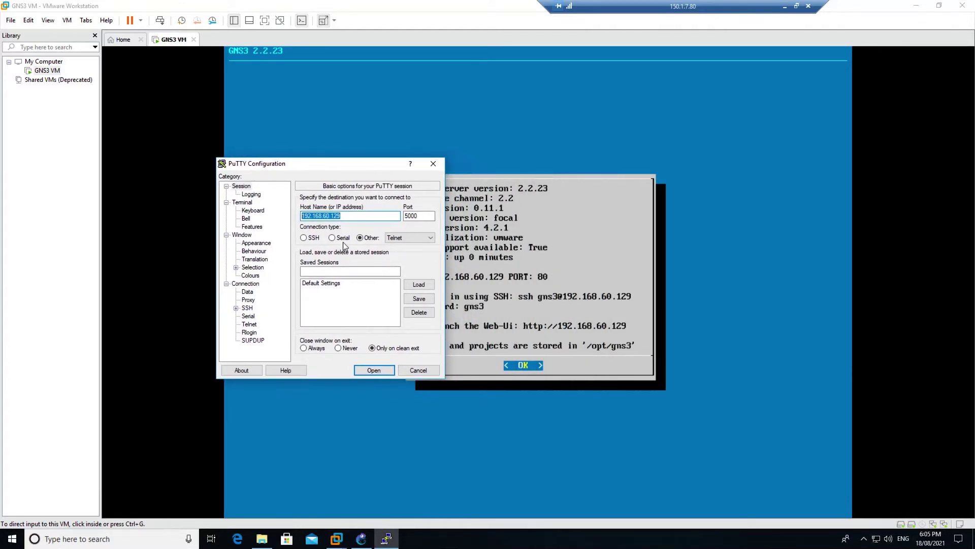
{"action": "left_click", "coordinate": [304, 239]}
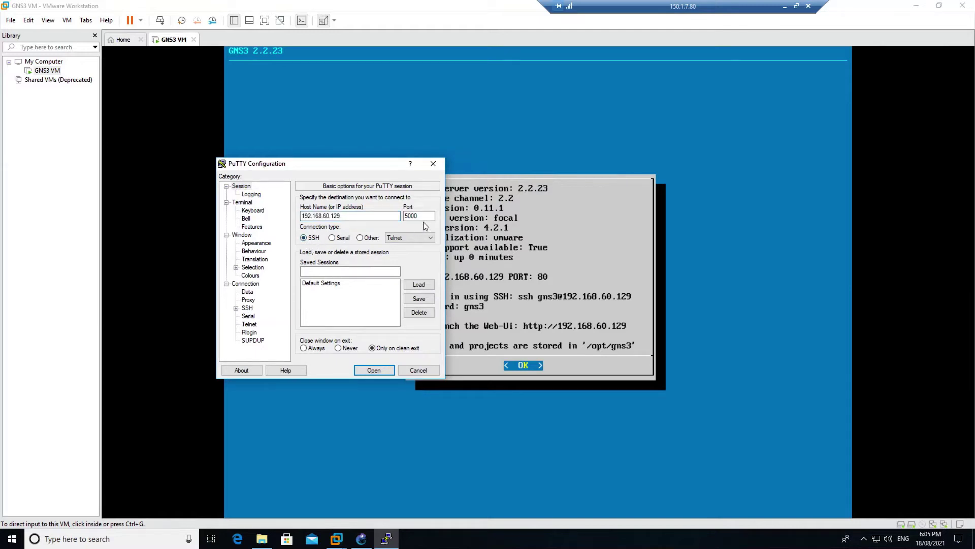
{"action": "double_click", "coordinate": [411, 216]}
{"action": "type", "text": "22"}
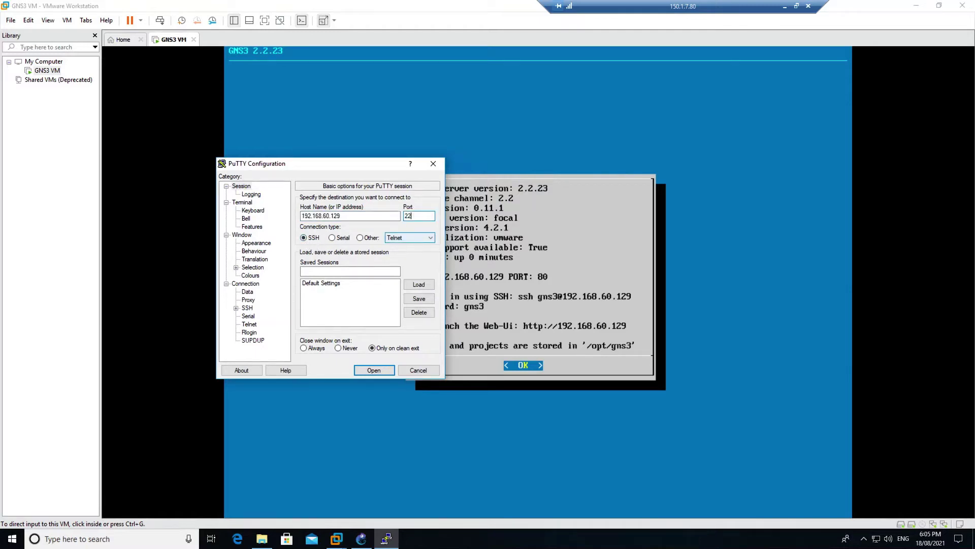
{"action": "left_click", "coordinate": [375, 371]}
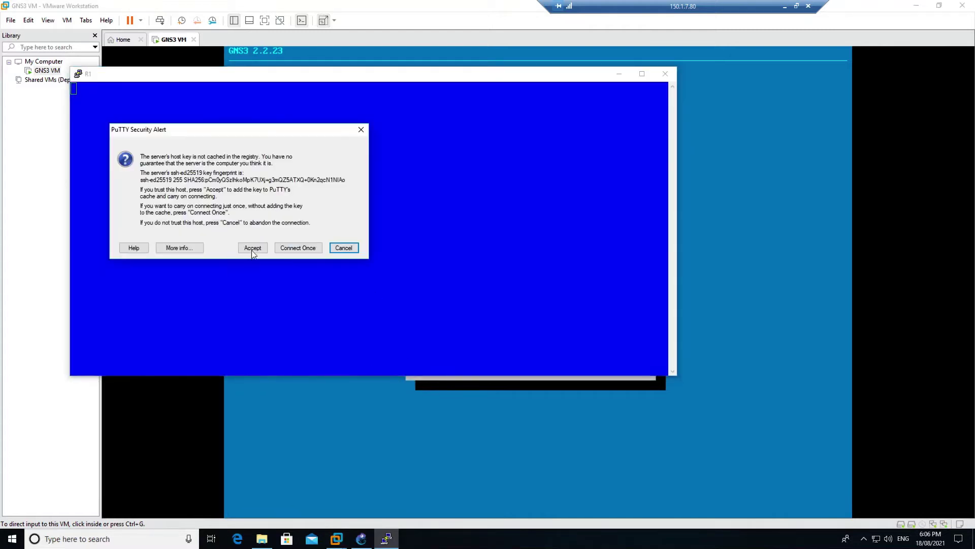
Accept the host key and log in to the GNS3 VM with its credentials
{"action": "left_click", "coordinate": [253, 248]}
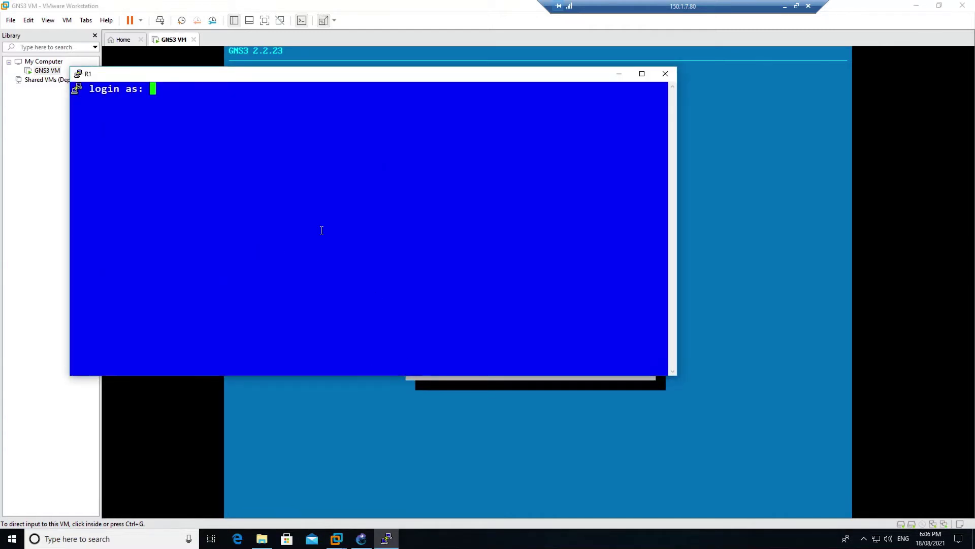
{"action": "type", "text": "gns3"}
{"action": "key", "text": "Return"}
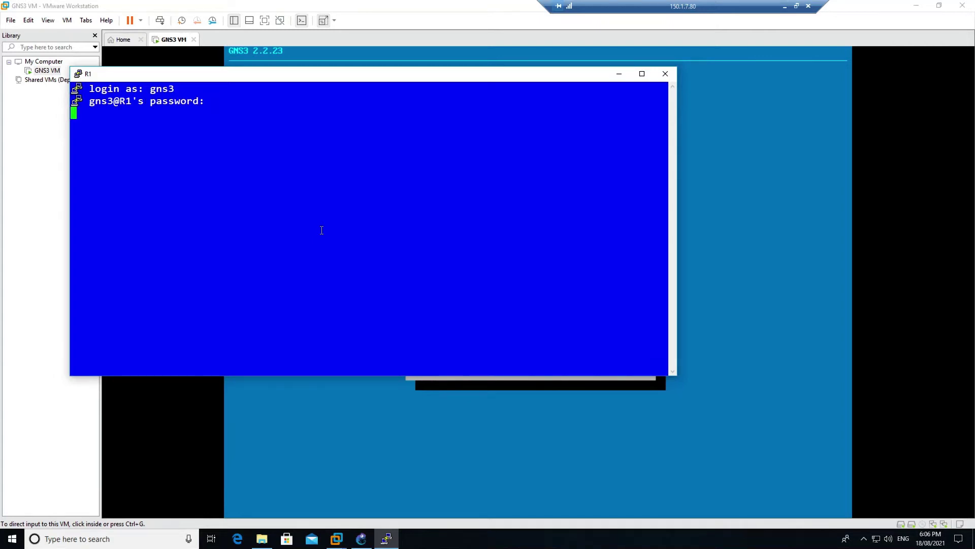
{"action": "key", "text": "Return"}
Leave the VM info screen, choose Shell from the menu, and clear the leftover menu
{"action": "left_click", "coordinate": [618, 74]}
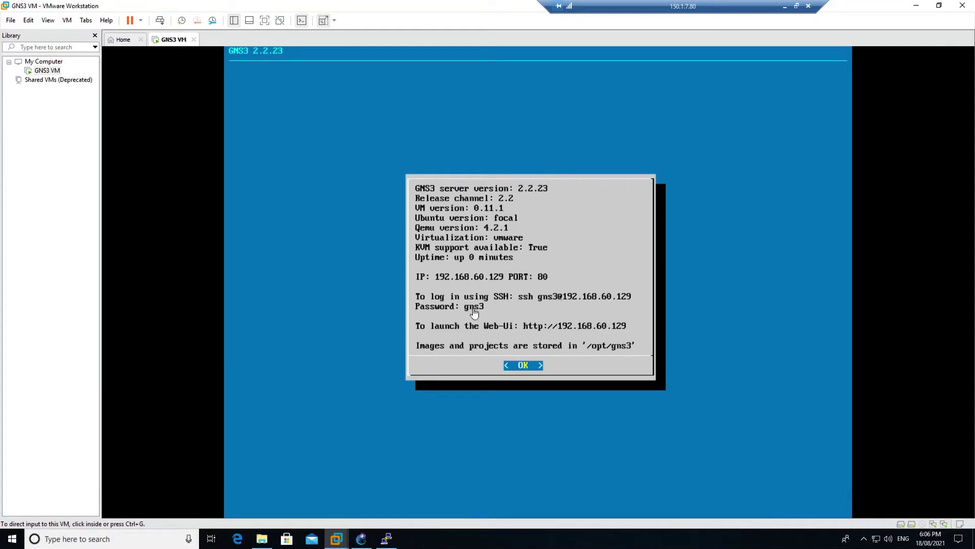
{"action": "left_click", "coordinate": [387, 538]}
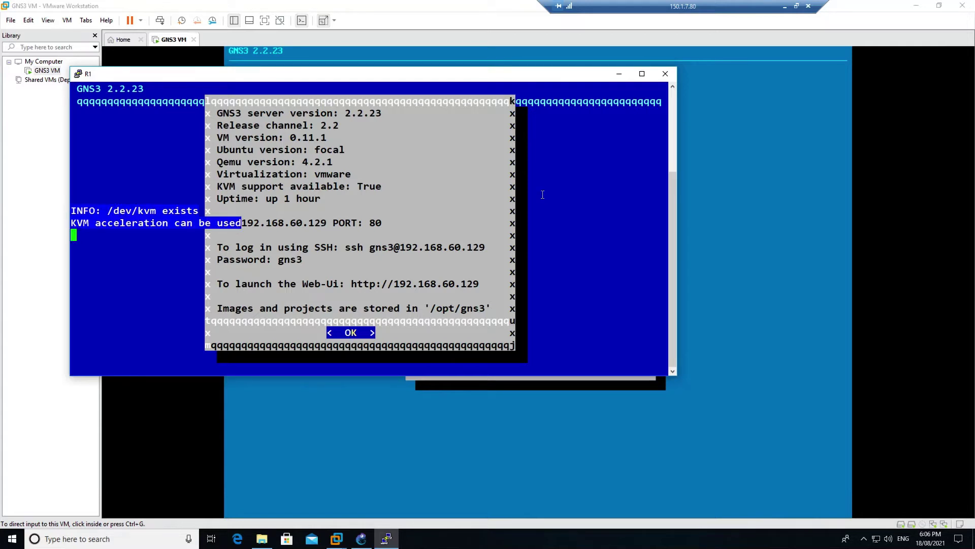
{"action": "key", "text": "Return"}
{"action": "key", "text": "Down"}
{"action": "key", "text": "Down"}
{"action": "key", "text": "Down"}
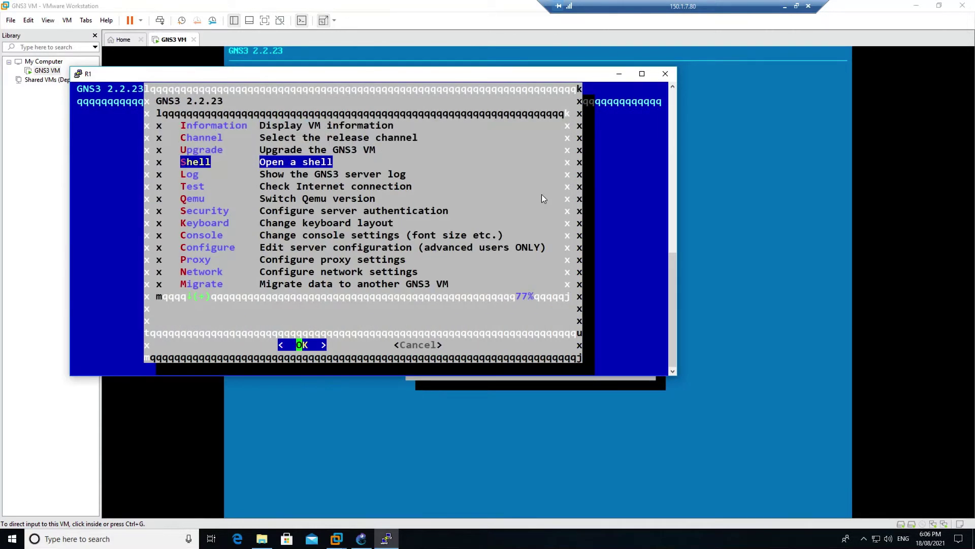
{"action": "key", "text": "Return"}
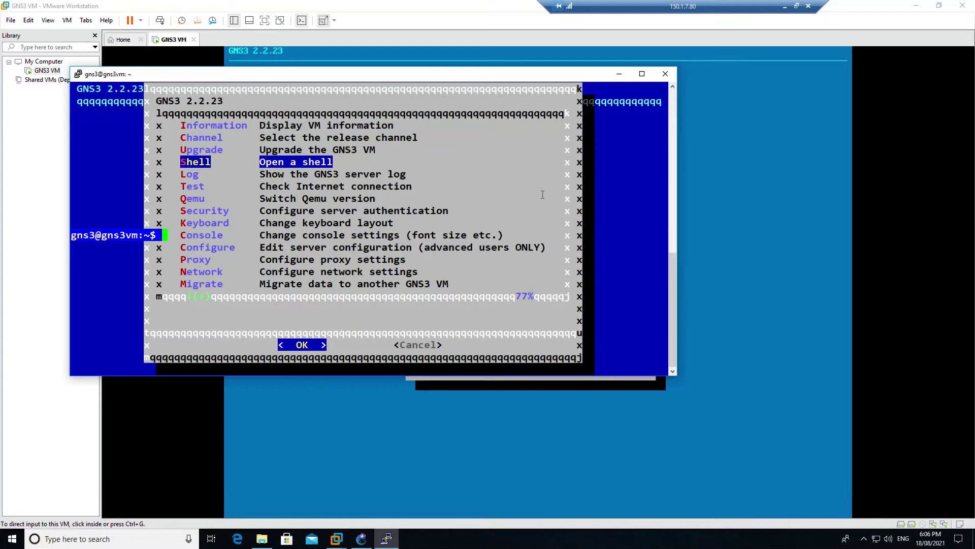
{"action": "key", "text": "Return"}
{"action": "key", "text": "Return"}
{"action": "key", "text": "Return"}
{"action": "key", "text": "Return"}
{"action": "key", "text": "Return"}
{"action": "key", "text": "Return"}
{"action": "key", "text": "Return"}
{"action": "key", "text": "Return"}
{"action": "key", "text": "Return"}
{"action": "key", "text": "Return"}
{"action": "key", "text": "Return"}
{"action": "key", "text": "Return"}
{"action": "key", "text": "Return"}
{"action": "key", "text": "Return"}
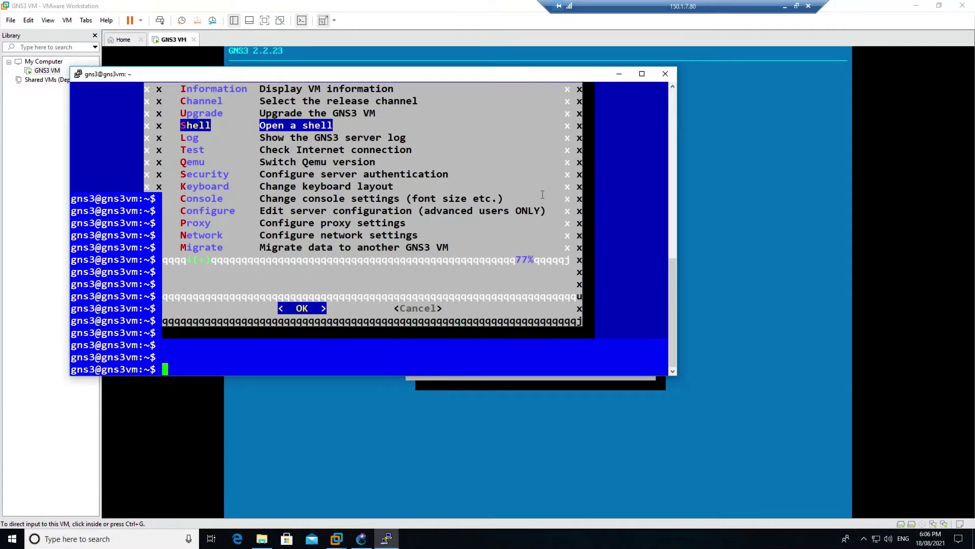
{"action": "key", "text": "Return"}
{"action": "key", "text": "Return"}
{"action": "key", "text": "Return"}
{"action": "key", "text": "Return"}
{"action": "key", "text": "Return"}
{"action": "key", "text": "Return"}
{"action": "key", "text": "Return"}
{"action": "key", "text": "Return"}
{"action": "key", "text": "Return"}
{"action": "key", "text": "Return"}
{"action": "key", "text": "Return"}
{"action": "key", "text": "Return"}
{"action": "key", "text": "Return"}
{"action": "key", "text": "Return"}
{"action": "key", "text": "Return"}
{"action": "key", "text": "Return"}
{"action": "key", "text": "Return"}
{"action": "key", "text": "Return"}
{"action": "key", "text": "Return"}
{"action": "key", "text": "Return"}
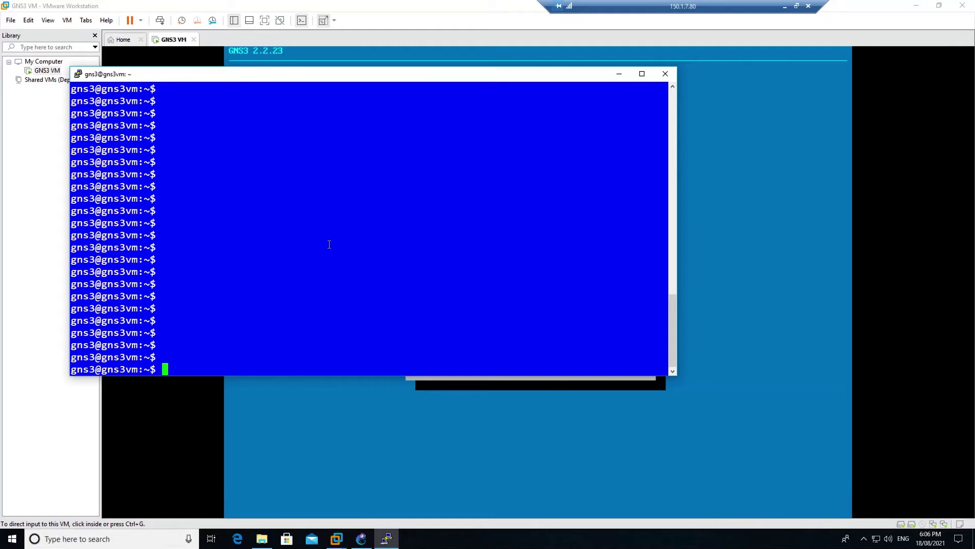
{"action": "left_click", "coordinate": [9, 543]}
Launch Chrome and search Google for 'cisco iou license for gns3'
{"action": "scroll", "coordinate": [119, 394], "scroll_direction": "down", "scroll_amount": 5}
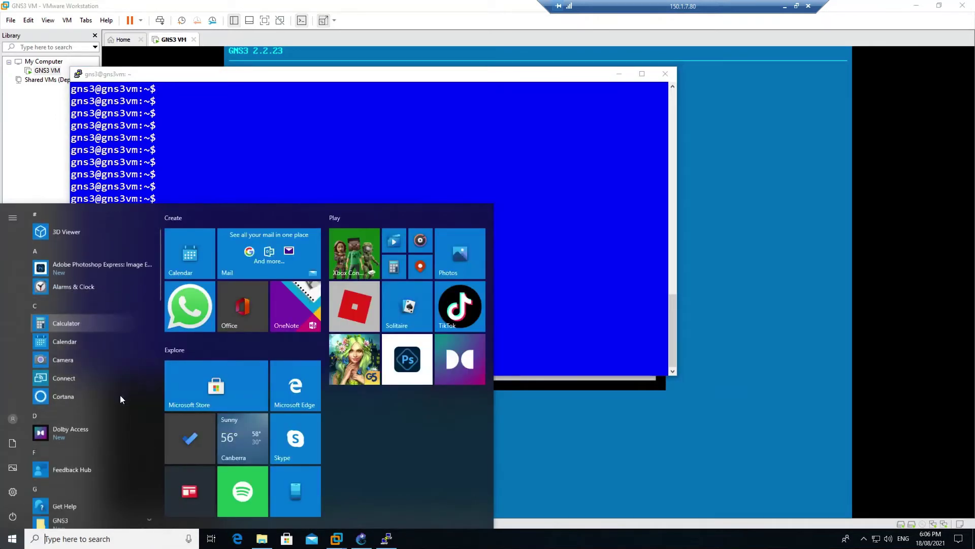
{"action": "left_click", "coordinate": [92, 440]}
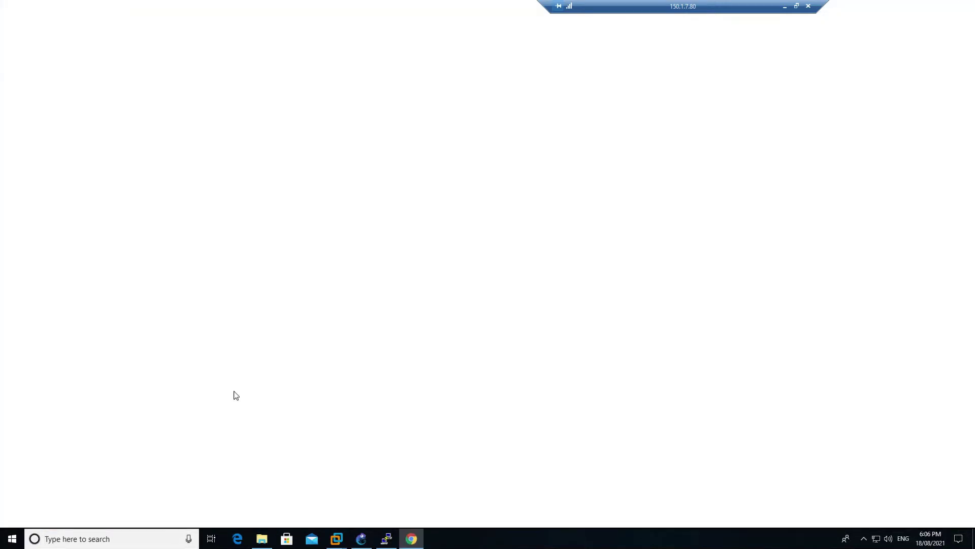
{"action": "left_click", "coordinate": [509, 196]}
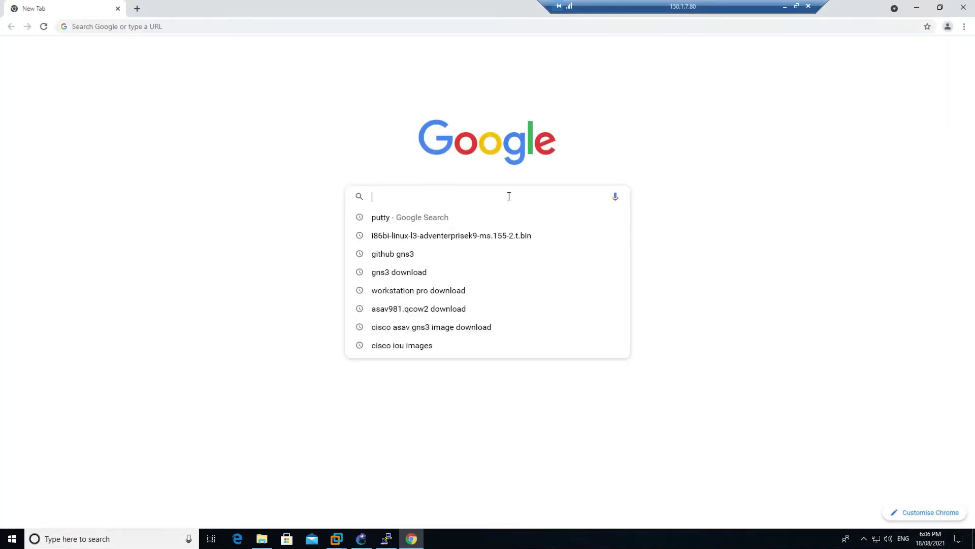
{"action": "type", "text": "cisco iour"}
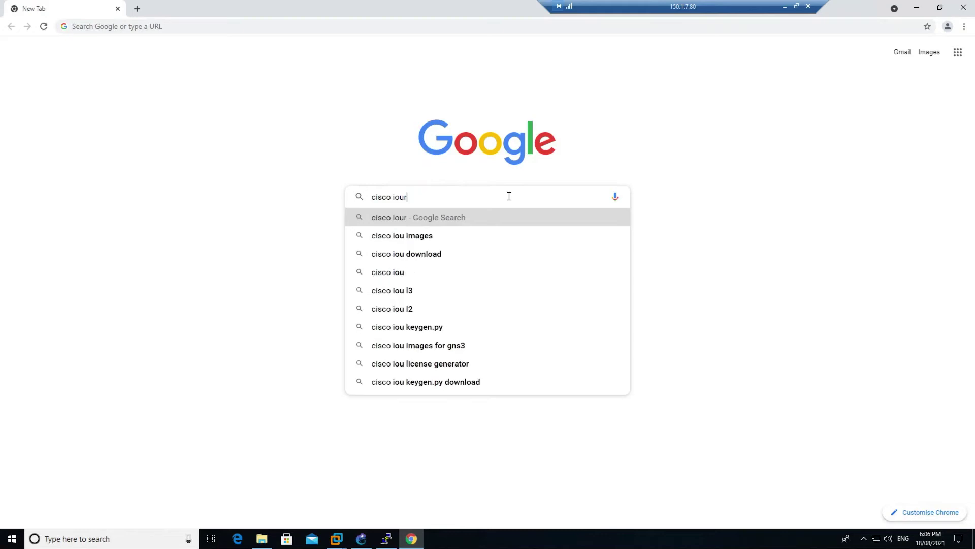
{"action": "key", "text": "BackSpace"}
{"action": "type", "text": "lic"}
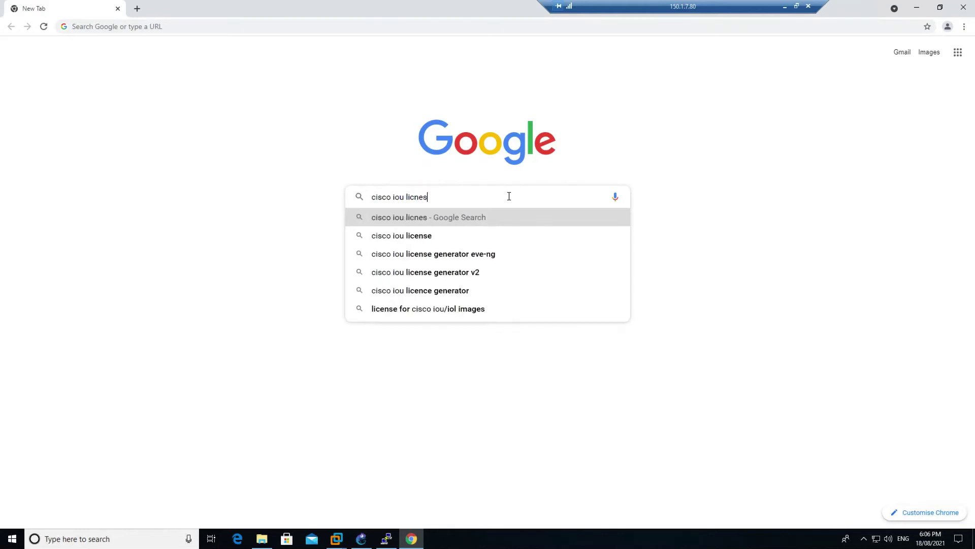
{"action": "type", "text": "ense for "}
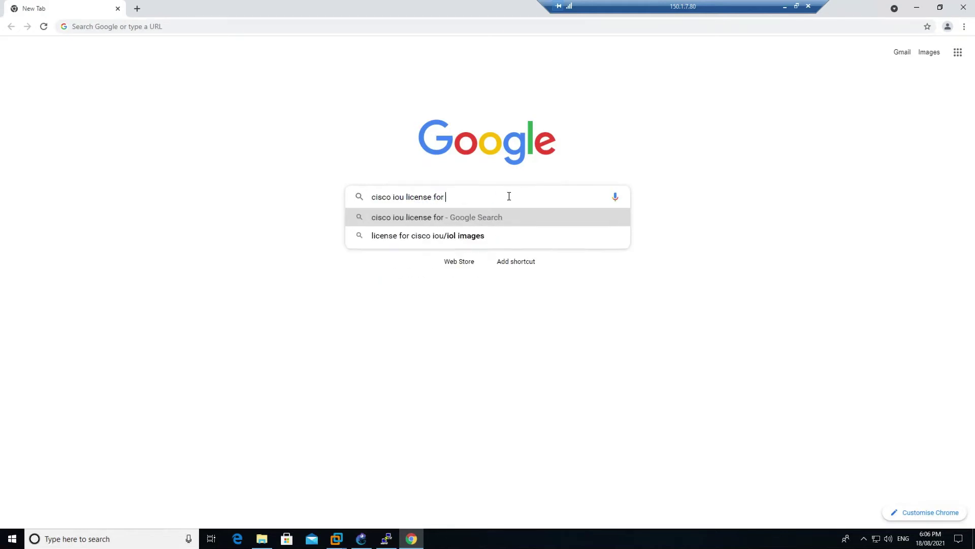
{"action": "type", "text": "gns3"}
{"action": "key", "text": "Return"}
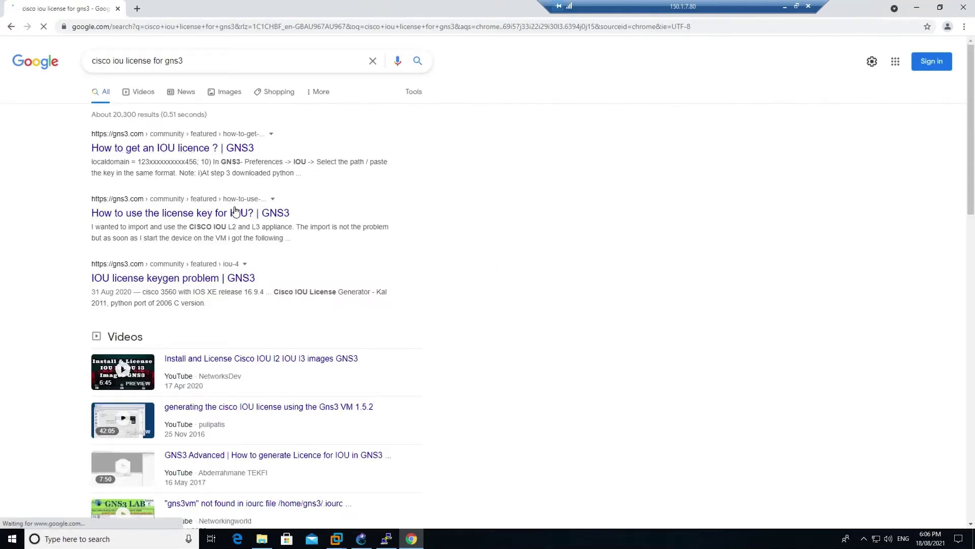
Open the systemconf IOURC license article in a new tab
{"action": "scroll", "coordinate": [254, 239], "scroll_direction": "down", "scroll_amount": 7}
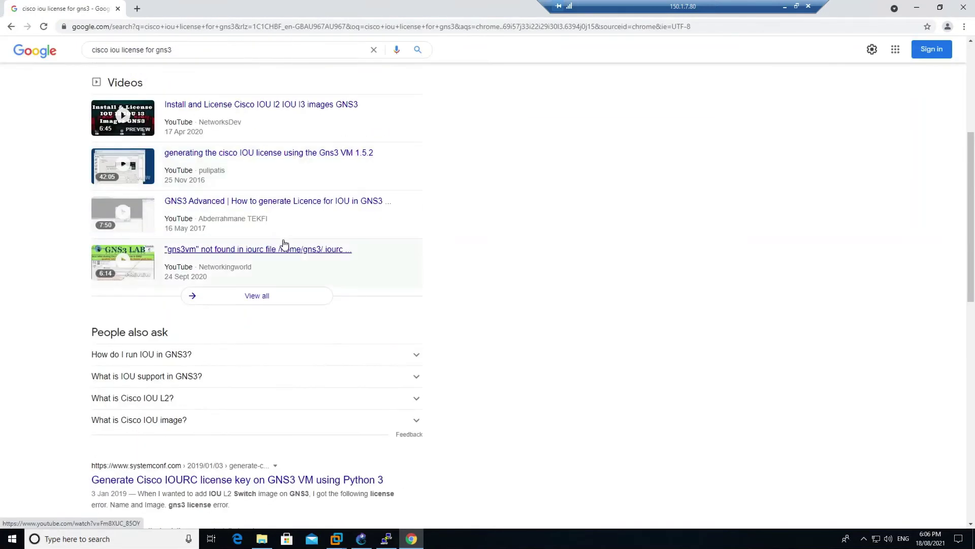
{"action": "scroll", "coordinate": [288, 242], "scroll_direction": "down", "scroll_amount": 3}
{"action": "right_click", "coordinate": [236, 226]}
{"action": "left_click", "coordinate": [292, 236]}
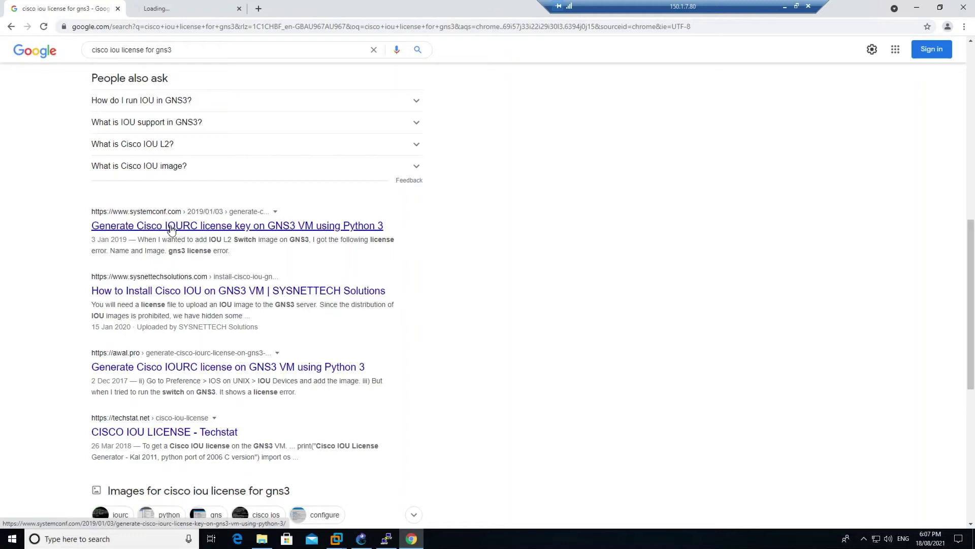
Show the systemconf article scrolled to the wget and python3 CiscoIOUKeygen3f.py commands
{"action": "left_click", "coordinate": [203, 11]}
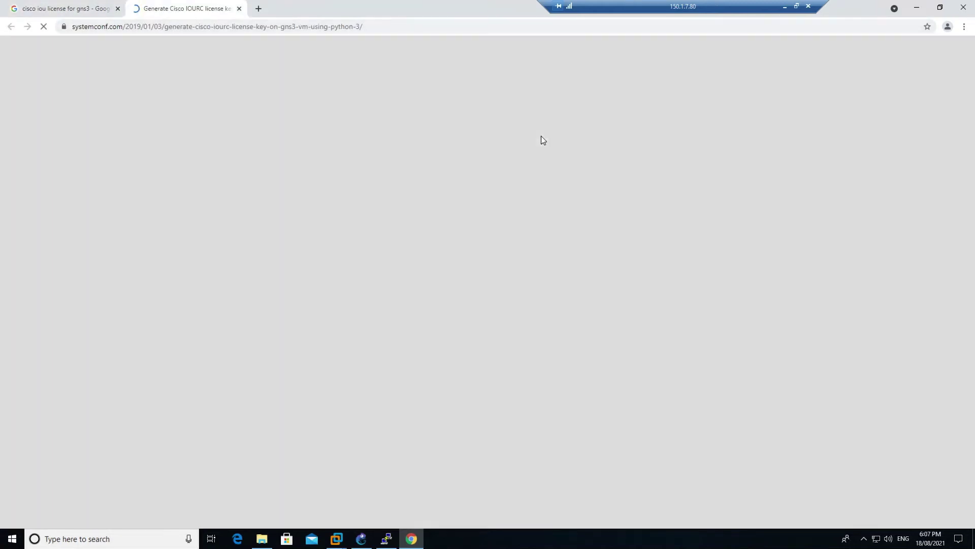
{"action": "scroll", "coordinate": [499, 275], "scroll_direction": "down", "scroll_amount": 5}
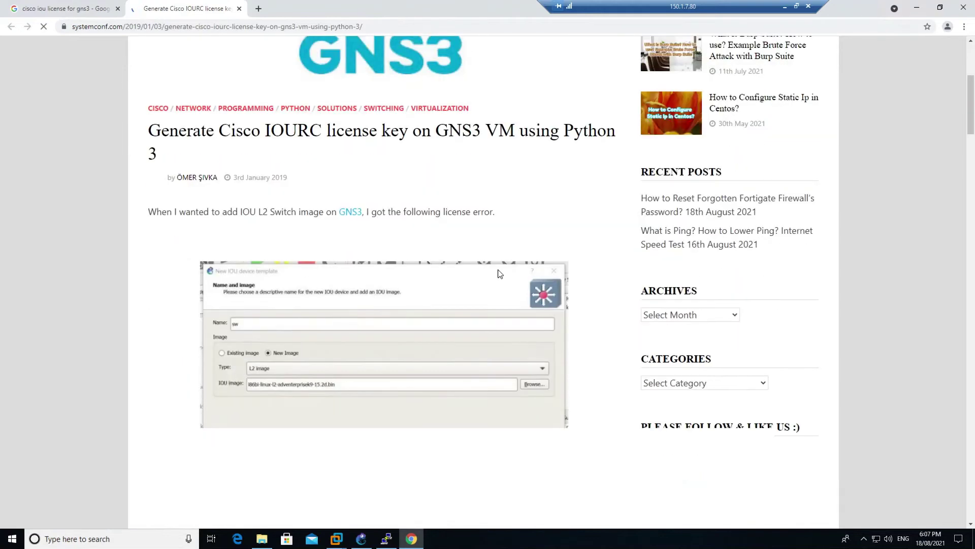
{"action": "left_click", "coordinate": [387, 537]}
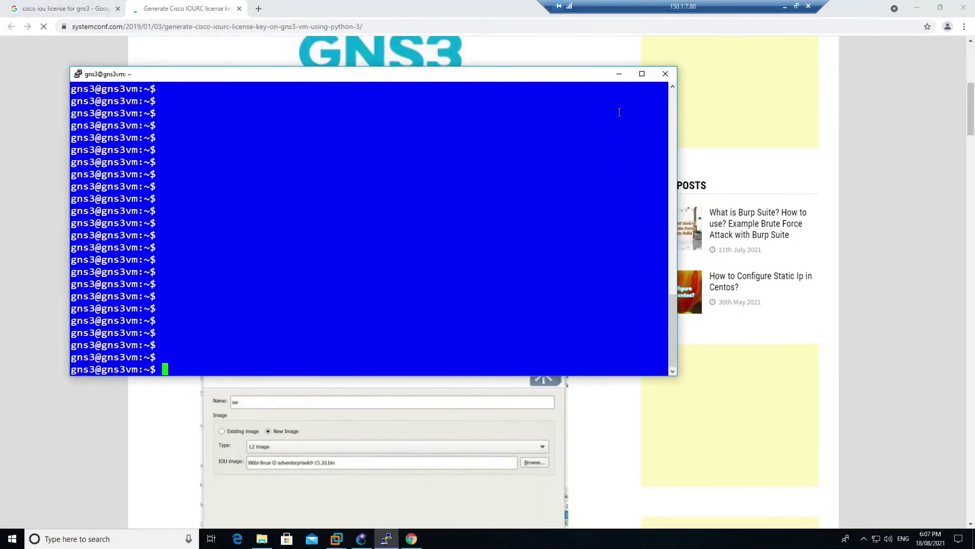
{"action": "left_click", "coordinate": [620, 74]}
{"action": "scroll", "coordinate": [413, 349], "scroll_direction": "down", "scroll_amount": 3}
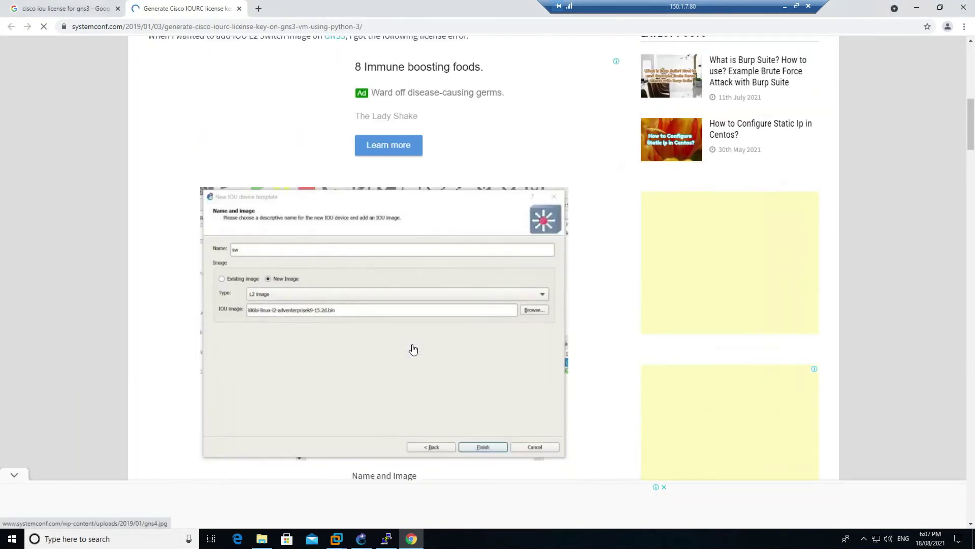
{"action": "scroll", "coordinate": [413, 349], "scroll_direction": "down", "scroll_amount": 12}
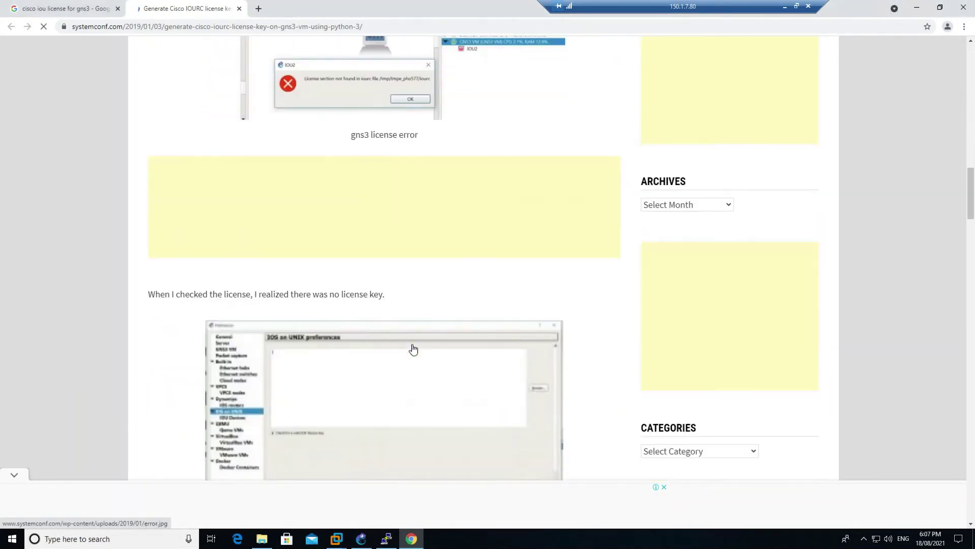
{"action": "scroll", "coordinate": [413, 349], "scroll_direction": "down", "scroll_amount": 8}
{"action": "scroll", "coordinate": [413, 349], "scroll_direction": "down", "scroll_amount": 9}
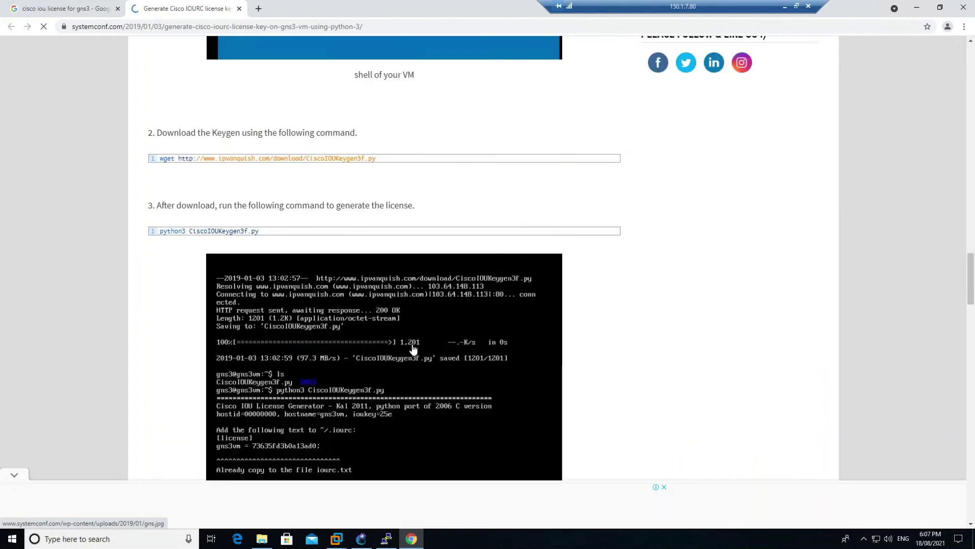
{"action": "scroll", "coordinate": [420, 213], "scroll_direction": "up", "scroll_amount": 3}
{"action": "mouse_move", "coordinate": [385, 224]}
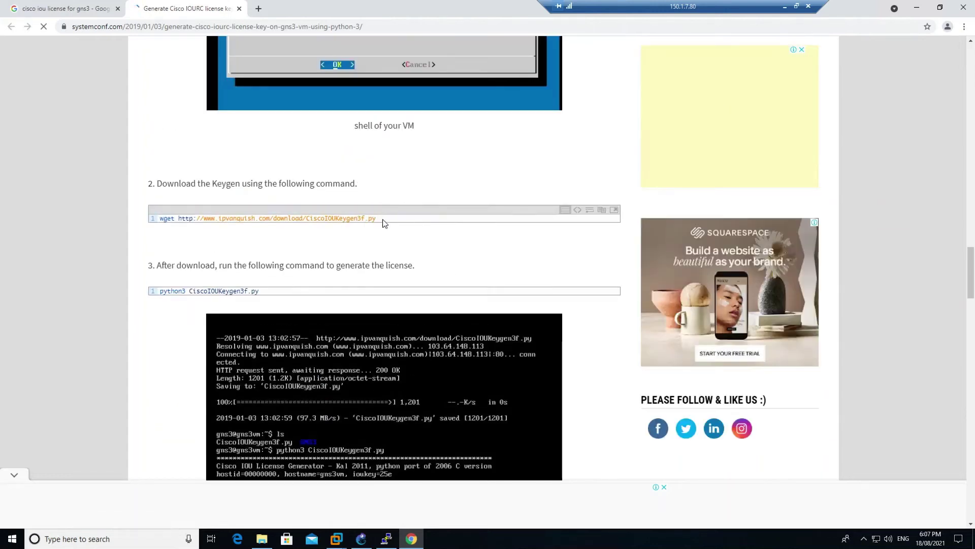
Paste the article's wget command for CiscoIOUKeygen3f.py into the VM shell and run it
{"action": "left_click", "coordinate": [602, 210]}
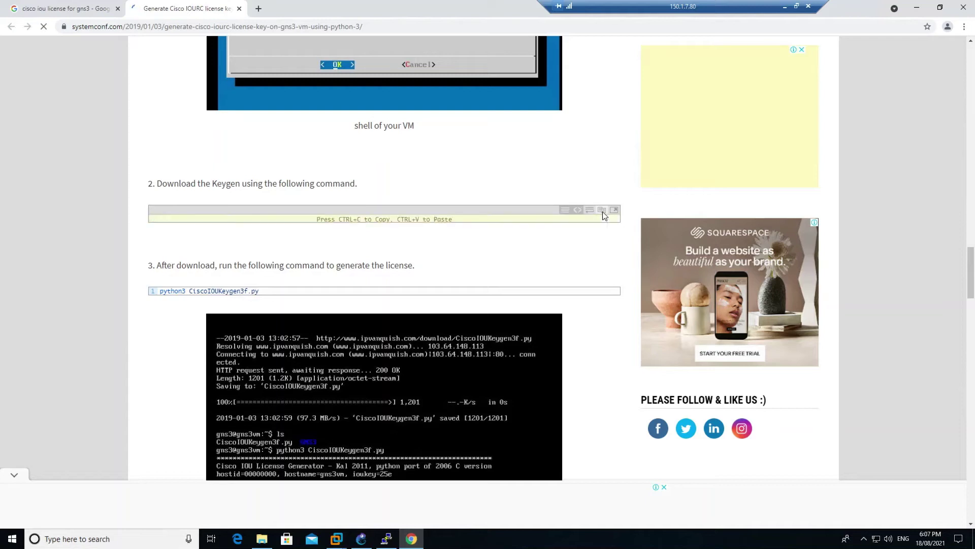
{"action": "left_click", "coordinate": [386, 539]}
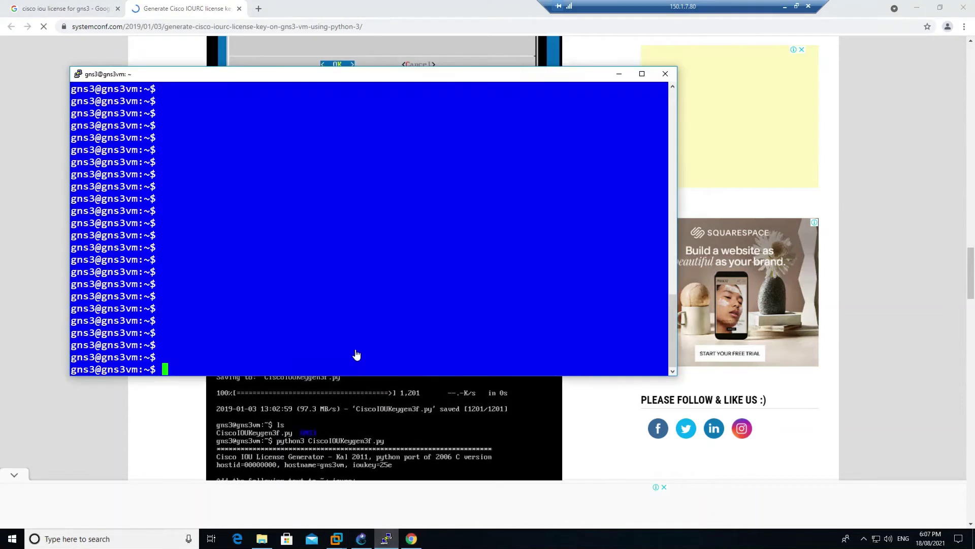
{"action": "right_click", "coordinate": [268, 298]}
{"action": "key", "text": "BackSpace"}
{"action": "key", "text": "BackSpace"}
{"action": "key", "text": "BackSpace"}
{"action": "key", "text": "BackSpace"}
{"action": "key", "text": "BackSpace"}
{"action": "key", "text": "BackSpace"}
{"action": "key", "text": "BackSpace"}
{"action": "key", "text": "BackSpace"}
{"action": "key", "text": "BackSpace"}
{"action": "key", "text": "BackSpace"}
{"action": "key", "text": "BackSpace"}
{"action": "key", "text": "BackSpace"}
{"action": "key", "text": "BackSpace"}
{"action": "key", "text": "BackSpace"}
{"action": "key", "text": "BackSpace"}
{"action": "key", "text": "BackSpace"}
{"action": "key", "text": "BackSpace"}
{"action": "key", "text": "BackSpace"}
{"action": "key", "text": "BackSpace"}
{"action": "key", "text": "BackSpace"}
{"action": "key", "text": "BackSpace"}
{"action": "key", "text": "BackSpace"}
{"action": "key", "text": "BackSpace"}
{"action": "key", "text": "BackSpace"}
{"action": "key", "text": "BackSpace"}
{"action": "key", "text": "BackSpace"}
{"action": "key", "text": "BackSpace"}
{"action": "key", "text": "BackSpace"}
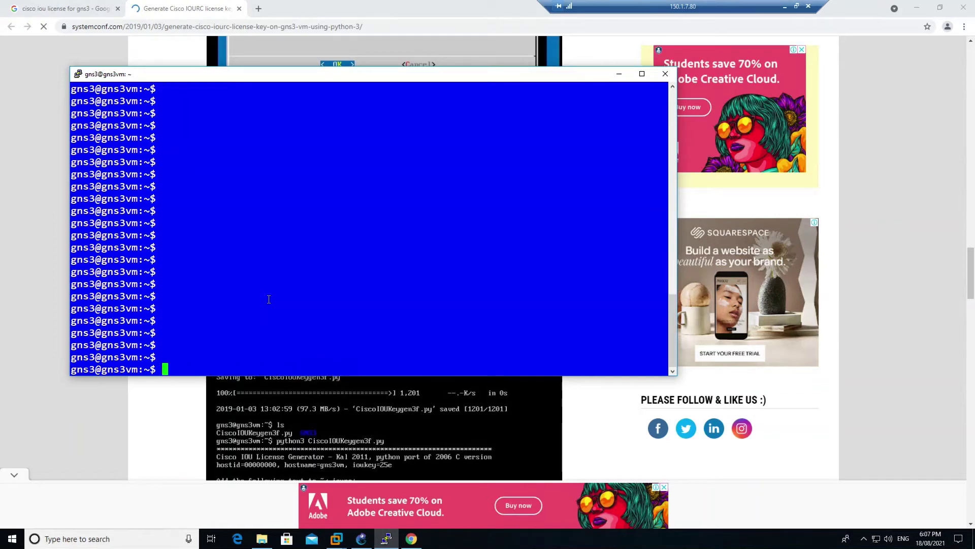
{"action": "left_click", "coordinate": [391, 537]}
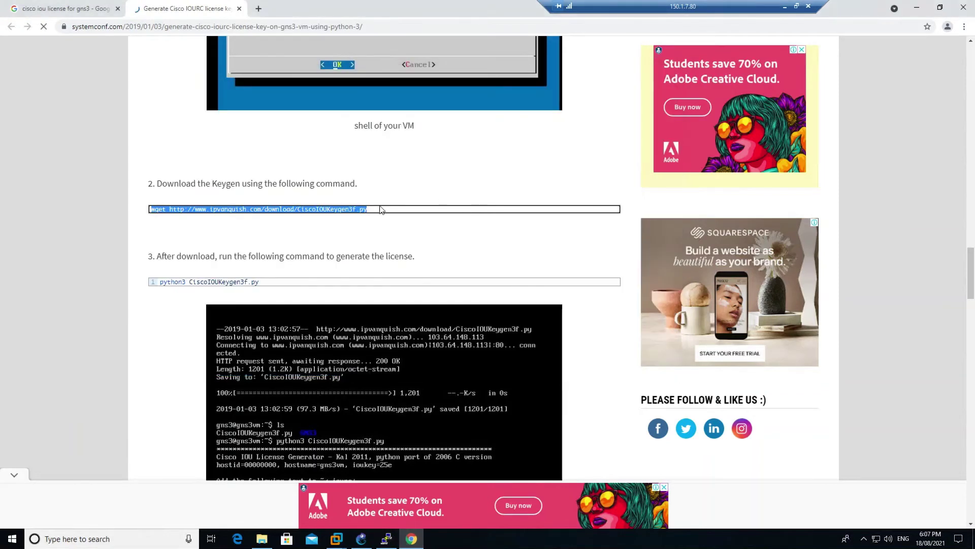
{"action": "mouse_move", "coordinate": [377, 217]}
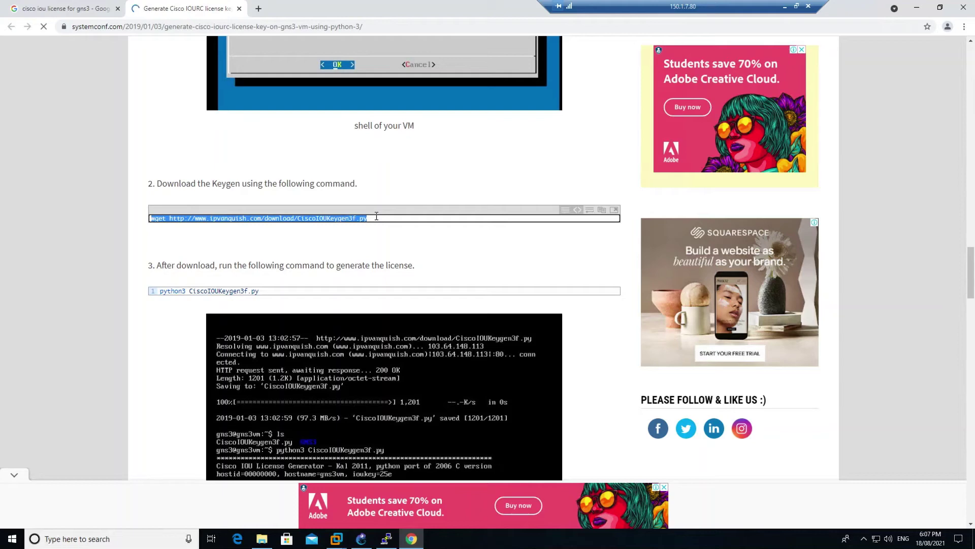
{"action": "left_click", "coordinate": [386, 537]}
{"action": "right_click", "coordinate": [359, 274]}
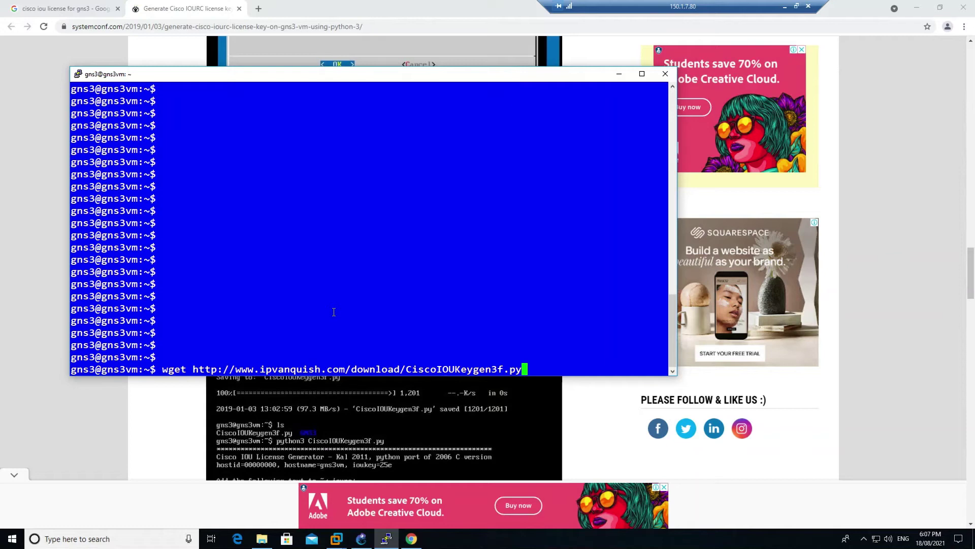
{"action": "key", "text": "Return"}
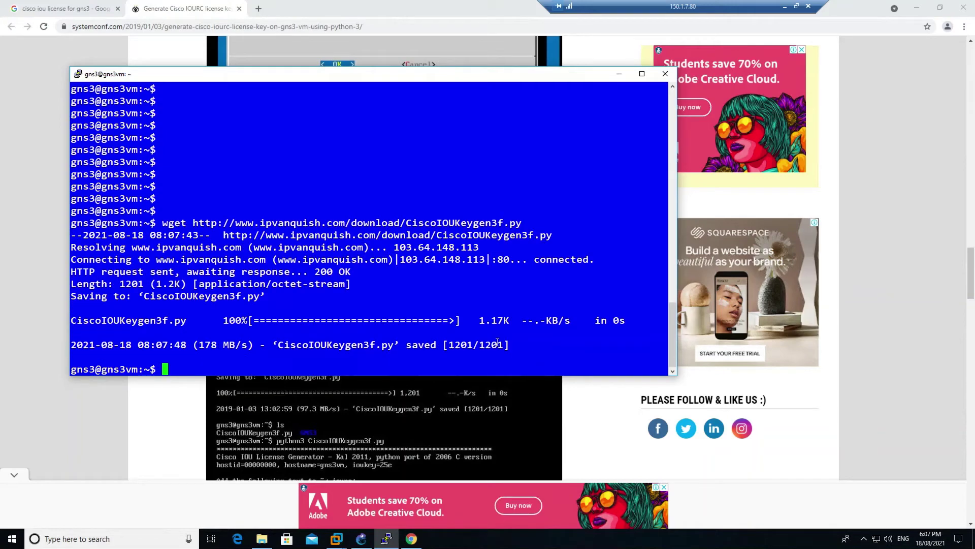
Copy 'python3 CiscoIOUKeygen3f.py' from the article and paste it into the VM shell
{"action": "left_click", "coordinate": [386, 538]}
{"action": "mouse_move", "coordinate": [419, 281]}
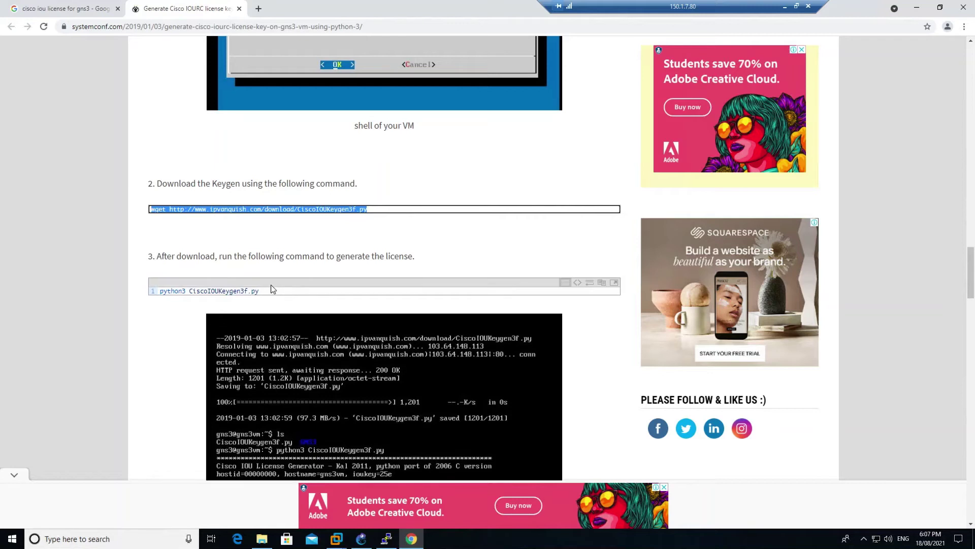
{"action": "left_click", "coordinate": [600, 285]}
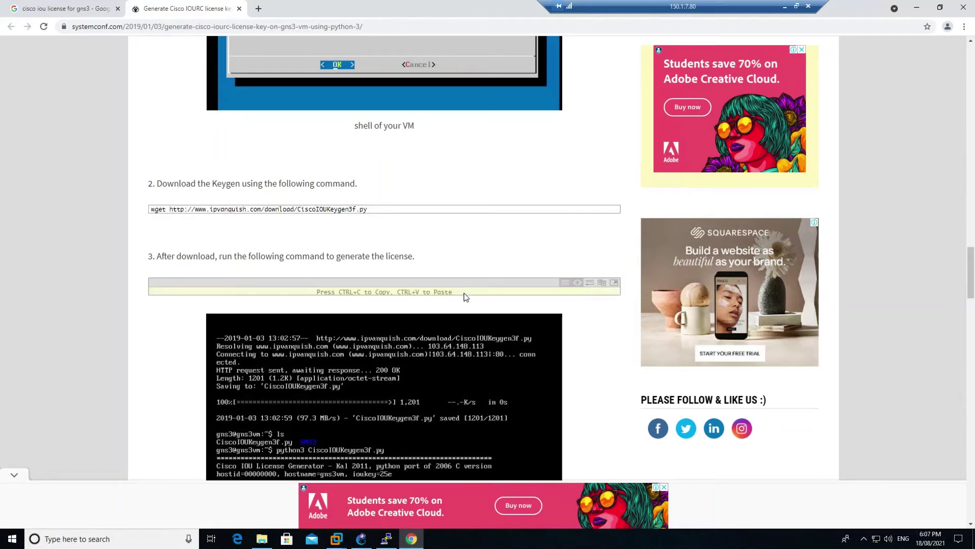
{"action": "left_click_drag", "start_coordinate": [439, 289], "coordinate": [136, 295]}
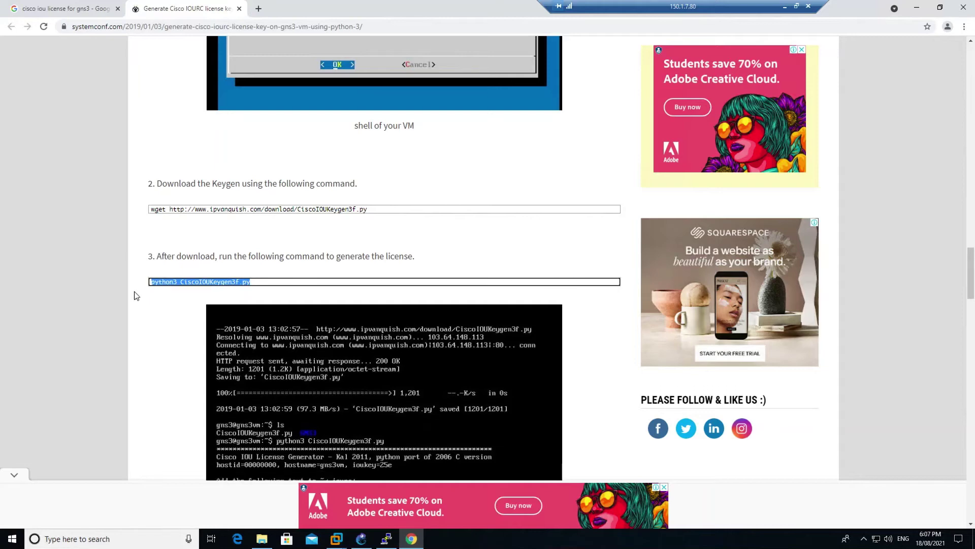
{"action": "mouse_move", "coordinate": [196, 292]}
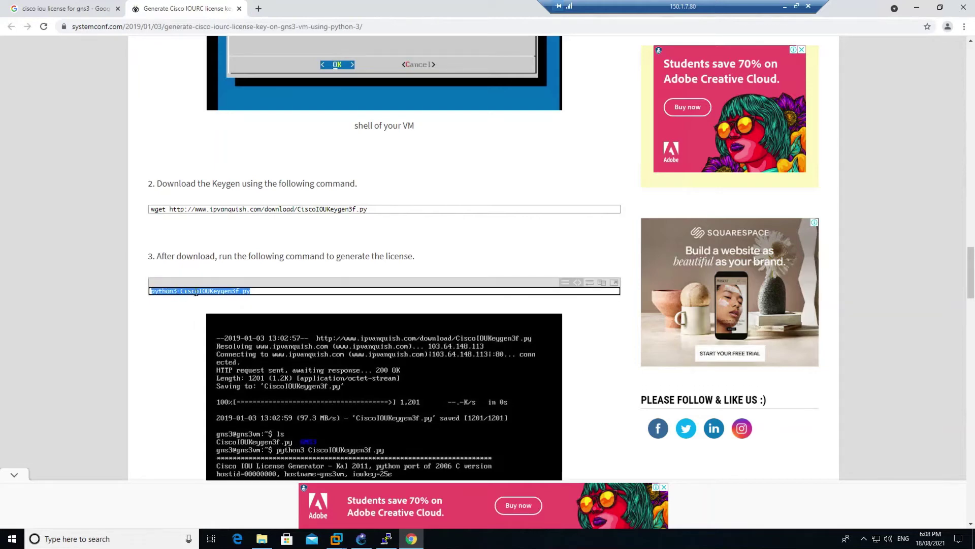
{"action": "left_click", "coordinate": [386, 539]}
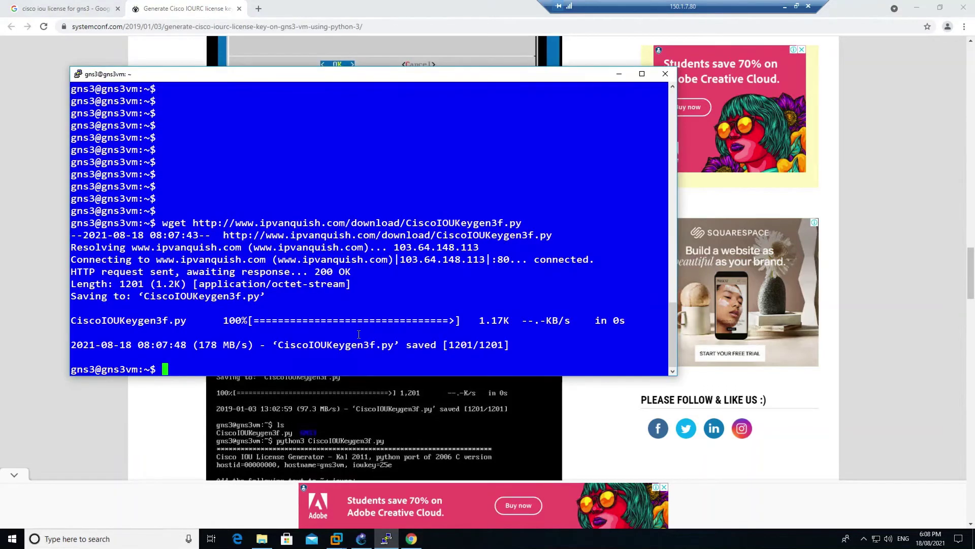
{"action": "right_click", "coordinate": [335, 353]}
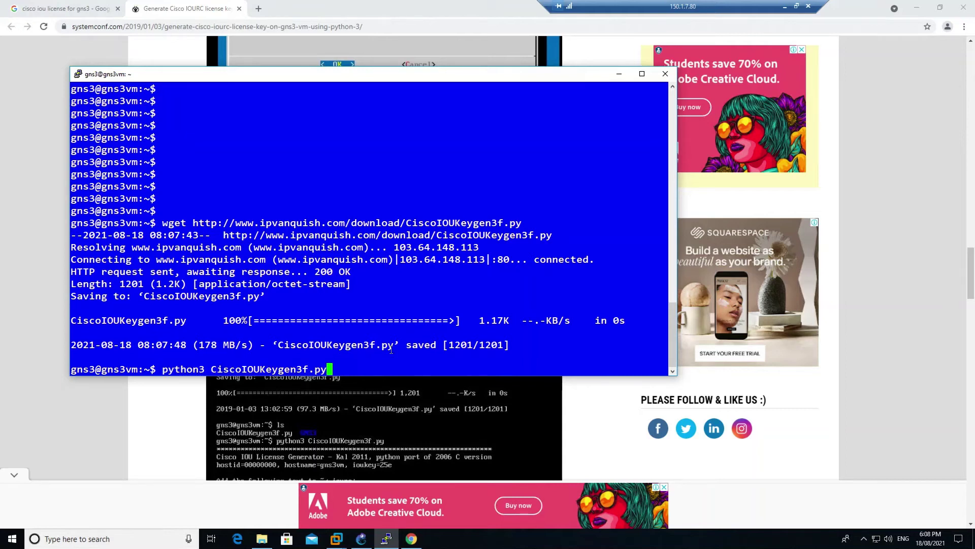
Run the keygen script and copy the generated [license] lines for gns3vm
{"action": "left_click_drag", "start_coordinate": [209, 370], "coordinate": [307, 365]}
{"action": "left_click_drag", "start_coordinate": [405, 223], "coordinate": [522, 222]}
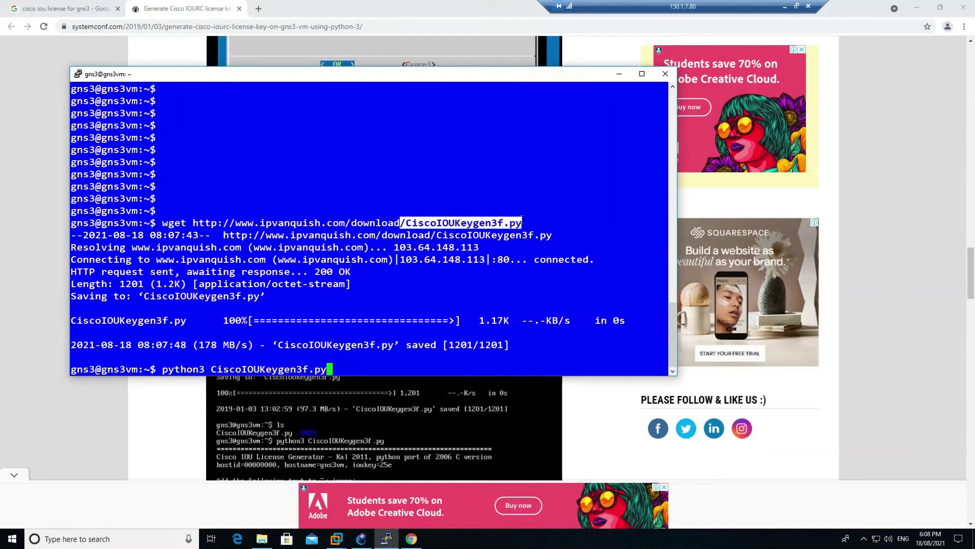
{"action": "left_click", "coordinate": [371, 365]}
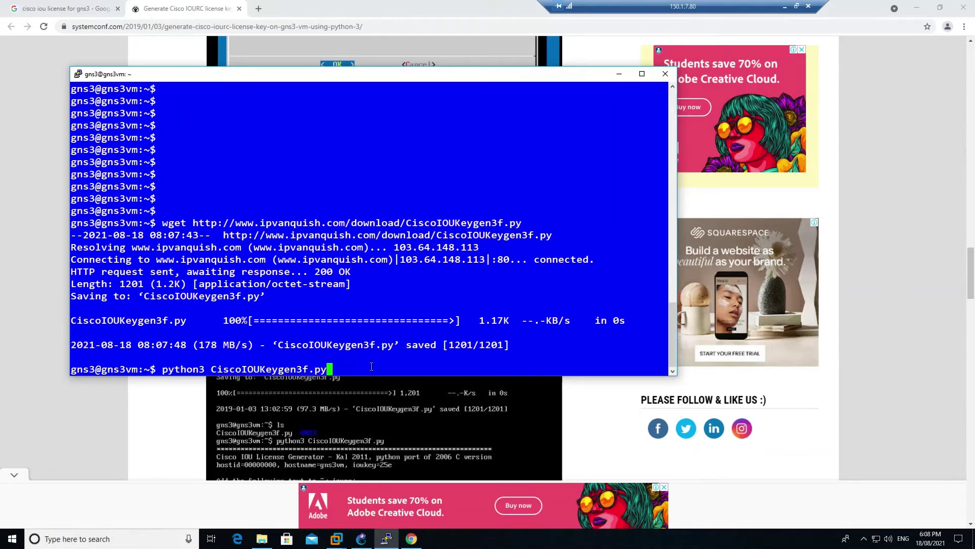
{"action": "key", "text": "Return"}
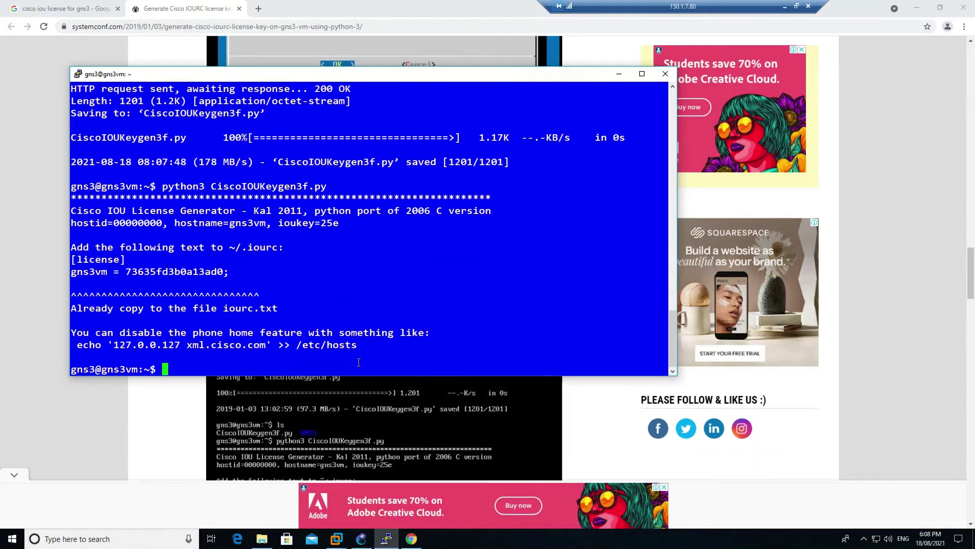
{"action": "left_click_drag", "start_coordinate": [233, 266], "coordinate": [72, 259]}
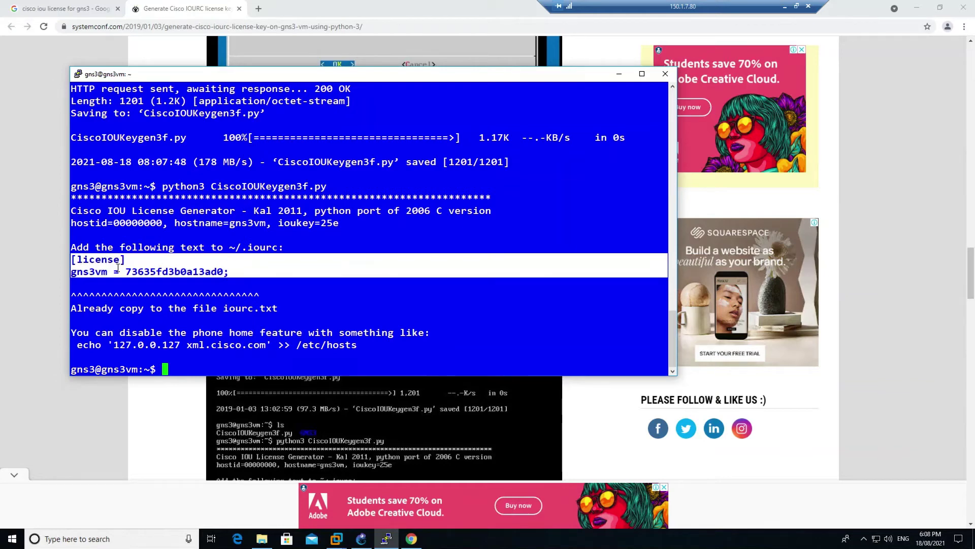
{"action": "left_click", "coordinate": [361, 538]}
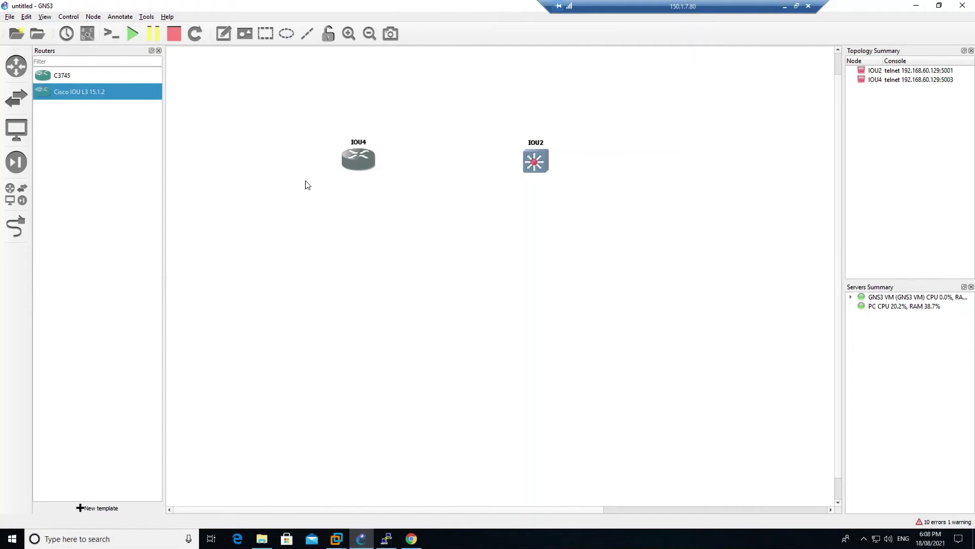
Paste the generated licence into the iourc box of the IOS on UNIX preferences
{"action": "left_click", "coordinate": [28, 17]}
{"action": "left_click", "coordinate": [50, 64]}
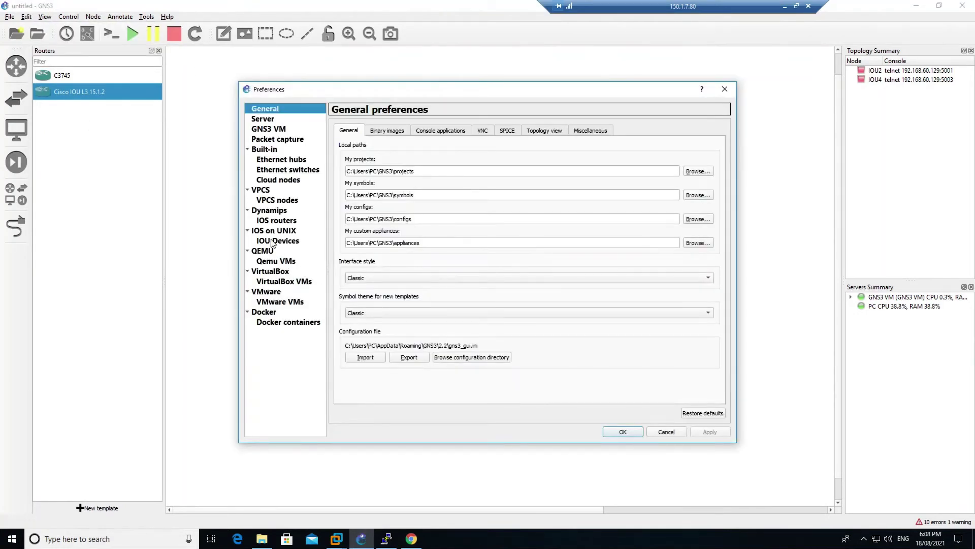
{"action": "left_click", "coordinate": [275, 231]}
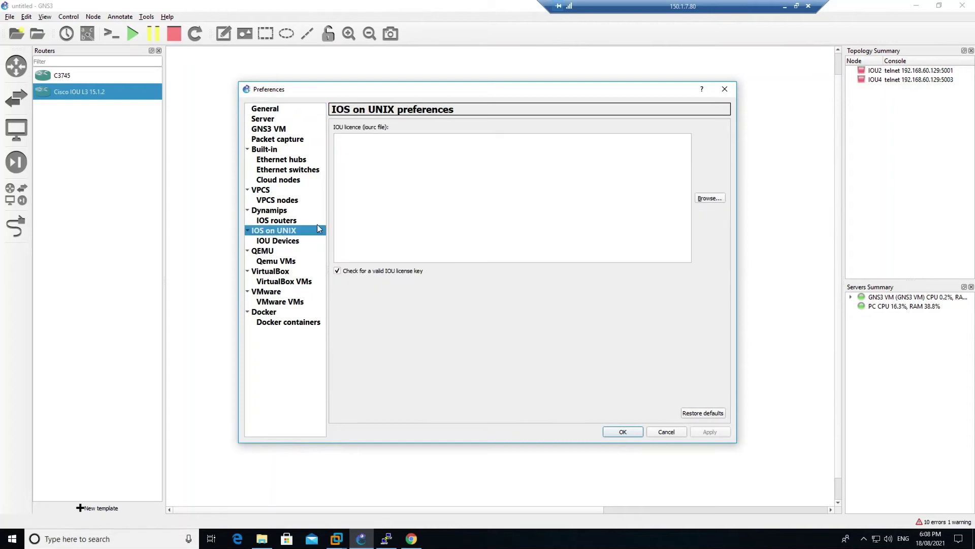
{"action": "left_click", "coordinate": [393, 160]}
{"action": "key", "text": "ctrl+v"}
{"action": "left_click", "coordinate": [619, 433]}
Delete the old IOU2 and IOU4 nodes from the canvas
{"action": "left_click_drag", "start_coordinate": [296, 109], "coordinate": [616, 198]}
{"action": "right_click", "coordinate": [544, 166]}
{"action": "left_click", "coordinate": [590, 436]}
{"action": "left_click", "coordinate": [503, 279]}
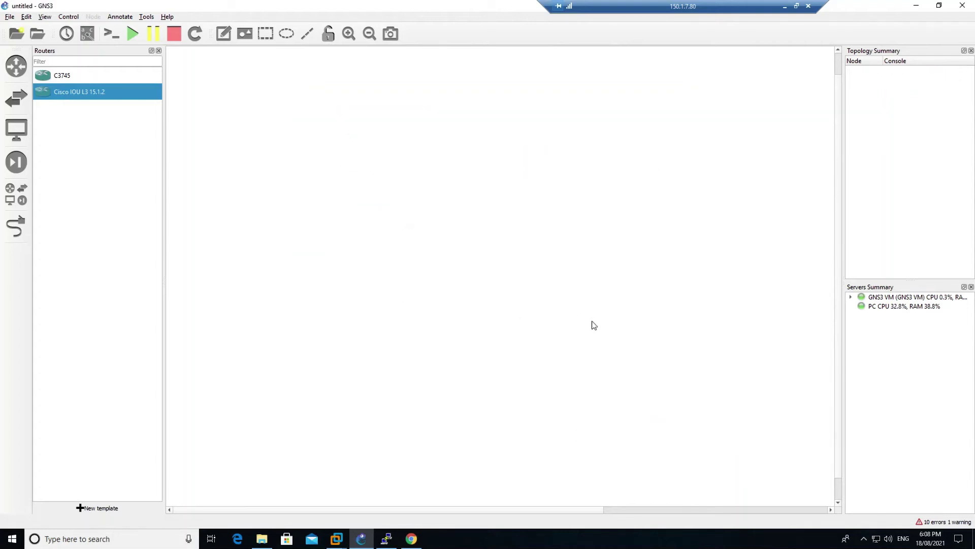
Add a Cisco IOU L3 router IOU2, start it and open its console
{"action": "left_click_drag", "start_coordinate": [64, 97], "coordinate": [345, 136]}
{"action": "right_click", "coordinate": [345, 136]}
{"action": "left_click", "coordinate": [366, 162]}
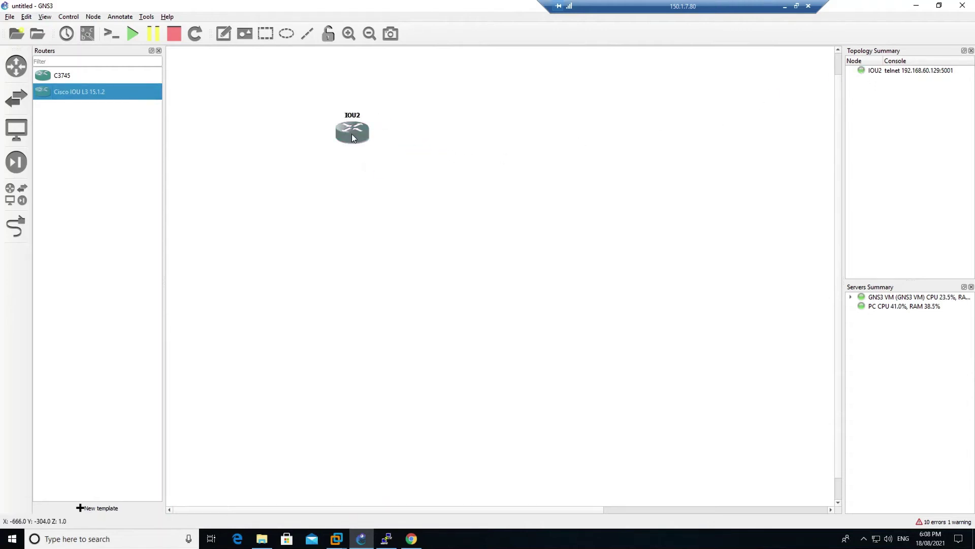
{"action": "right_click", "coordinate": [352, 135]}
{"action": "left_click", "coordinate": [385, 155]}
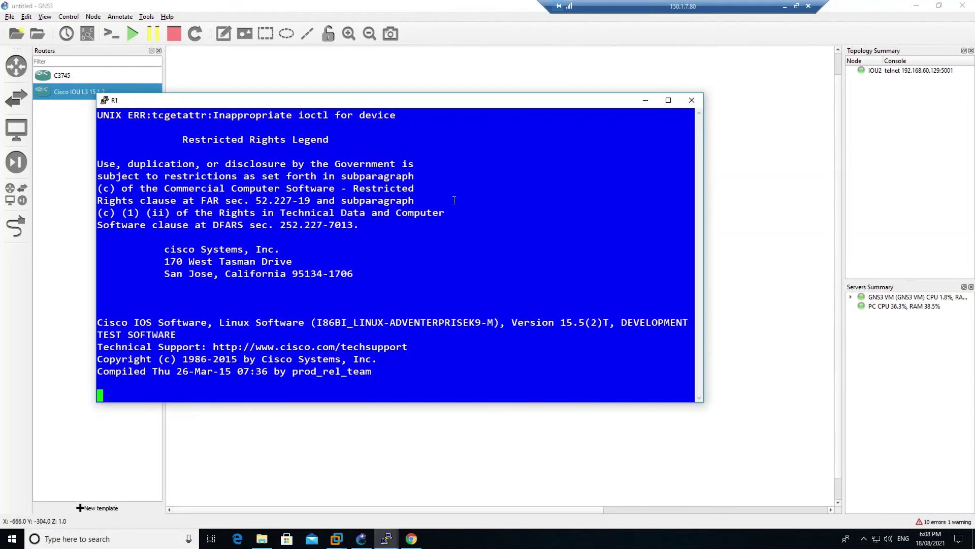
{"action": "left_click", "coordinate": [472, 75]}
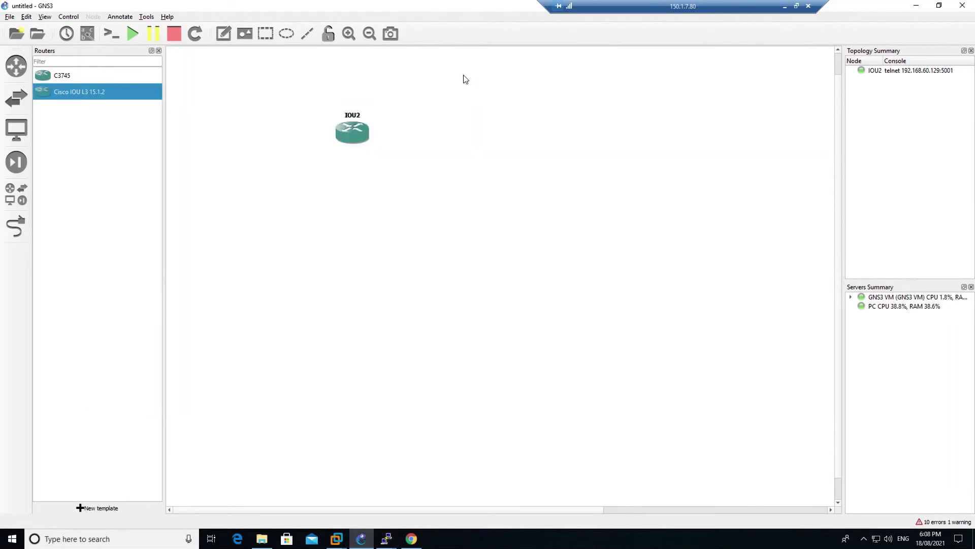
Add a Cisco IOU L2 switch IOU4, start it and open its console
{"action": "left_click", "coordinate": [17, 98]}
{"action": "left_click_drag", "start_coordinate": [51, 96], "coordinate": [457, 142]}
{"action": "right_click", "coordinate": [457, 142]}
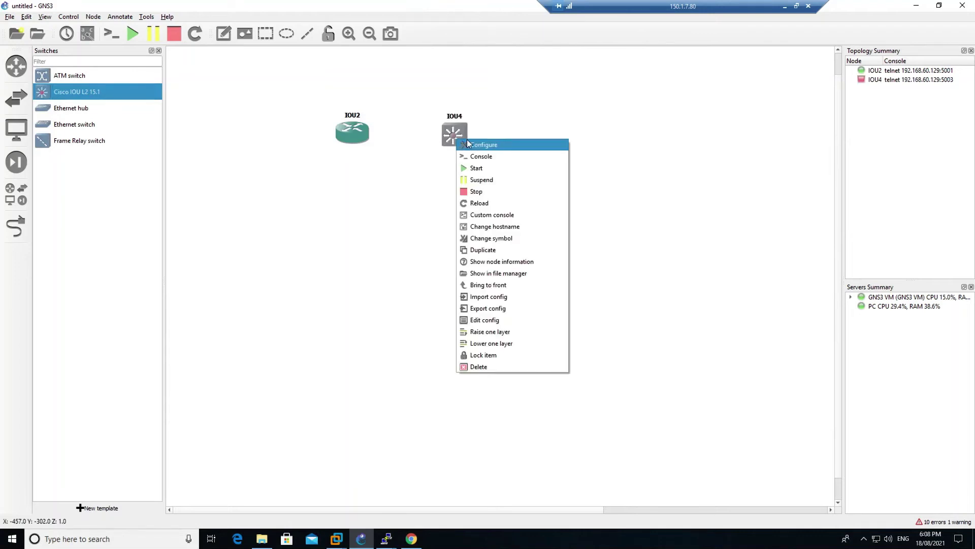
{"action": "left_click", "coordinate": [477, 172]}
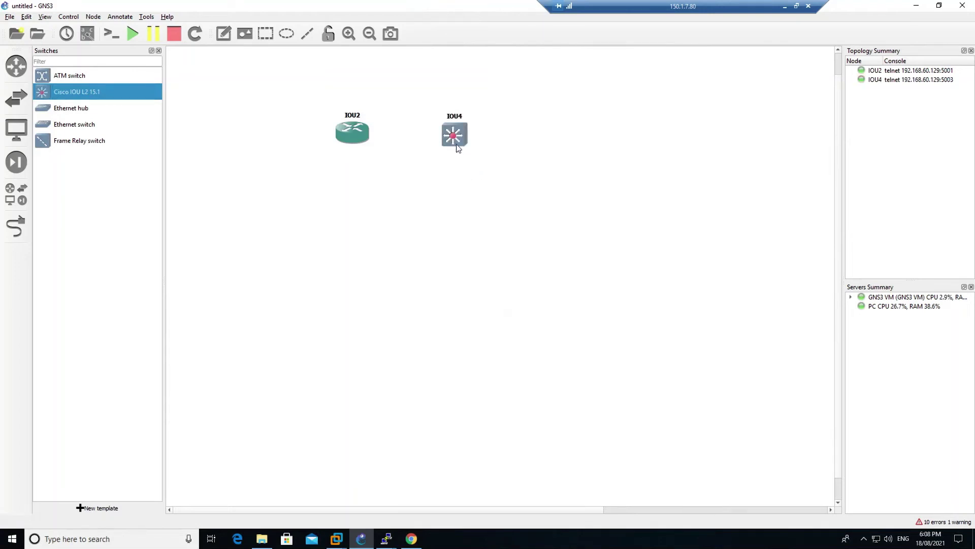
{"action": "right_click", "coordinate": [453, 135]}
{"action": "left_click", "coordinate": [483, 156]}
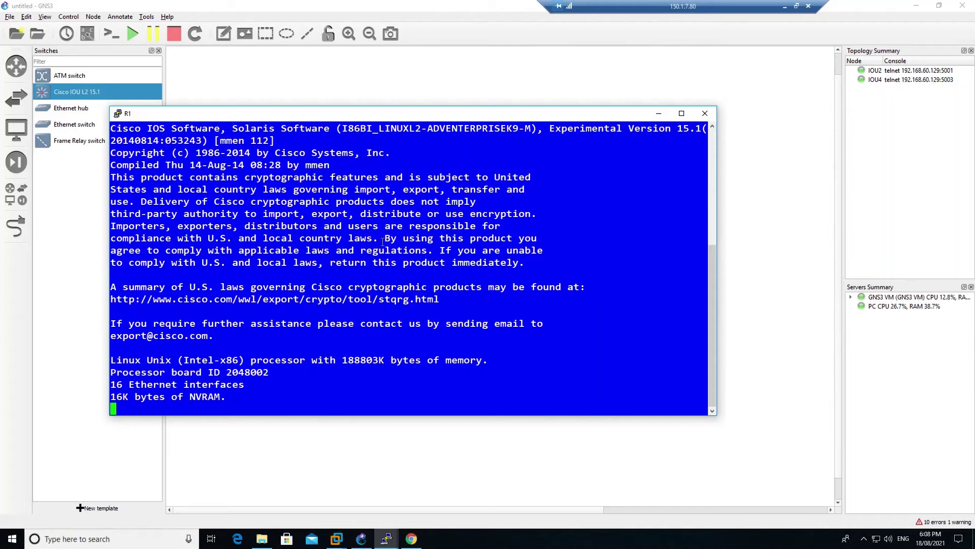
Reach the IOU2# prompt on the router console and close the old R1 console session
{"action": "left_click", "coordinate": [478, 444]}
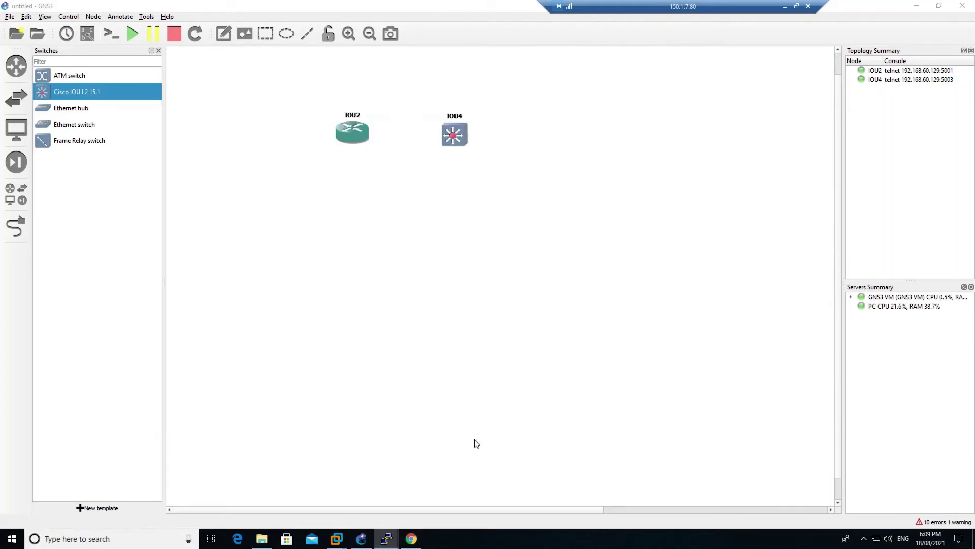
{"action": "left_click", "coordinate": [386, 539]}
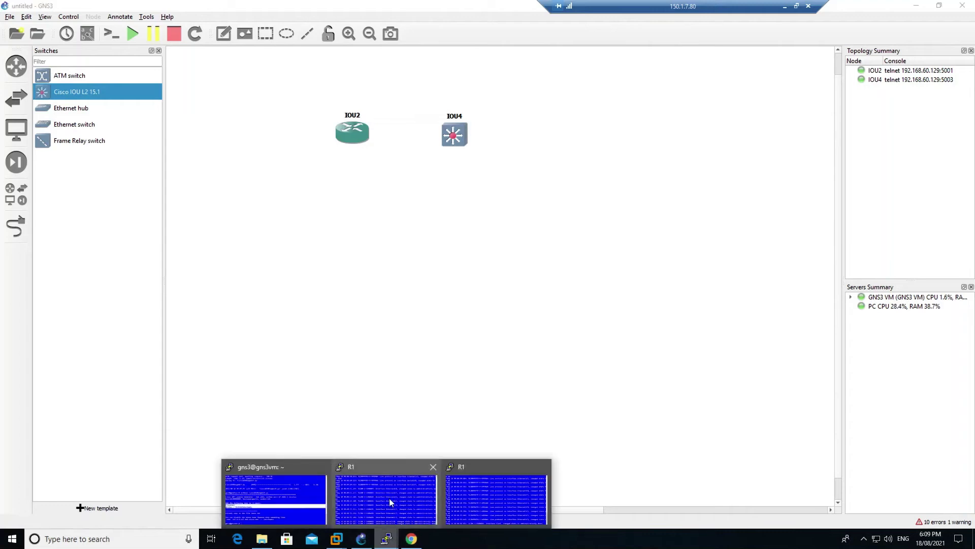
{"action": "left_click", "coordinate": [385, 492]}
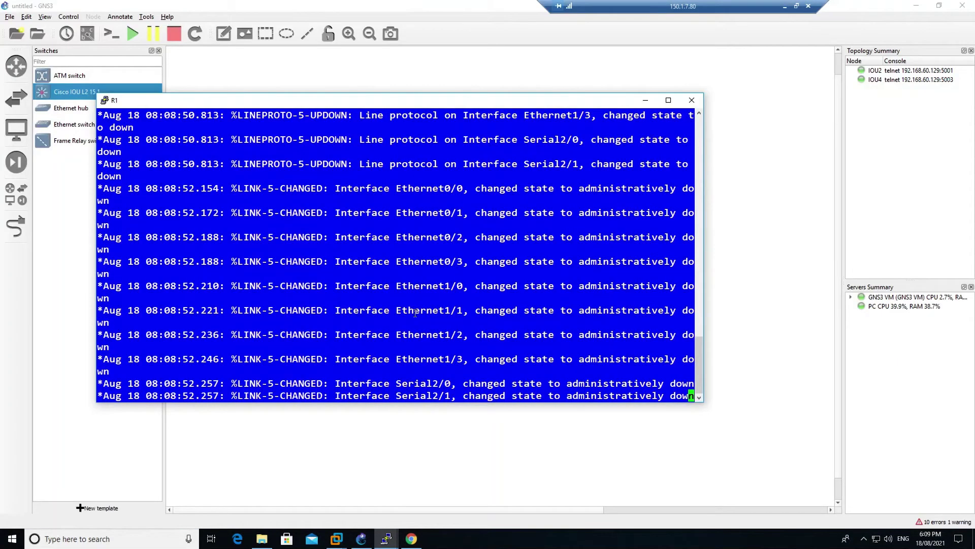
{"action": "key", "text": "Return"}
{"action": "key", "text": "Return"}
{"action": "key", "text": "Return"}
{"action": "key", "text": "Return"}
{"action": "key", "text": "Return"}
{"action": "key", "text": "Return"}
{"action": "key", "text": "Return"}
{"action": "key", "text": "Return"}
{"action": "key", "text": "Return"}
{"action": "key", "text": "Return"}
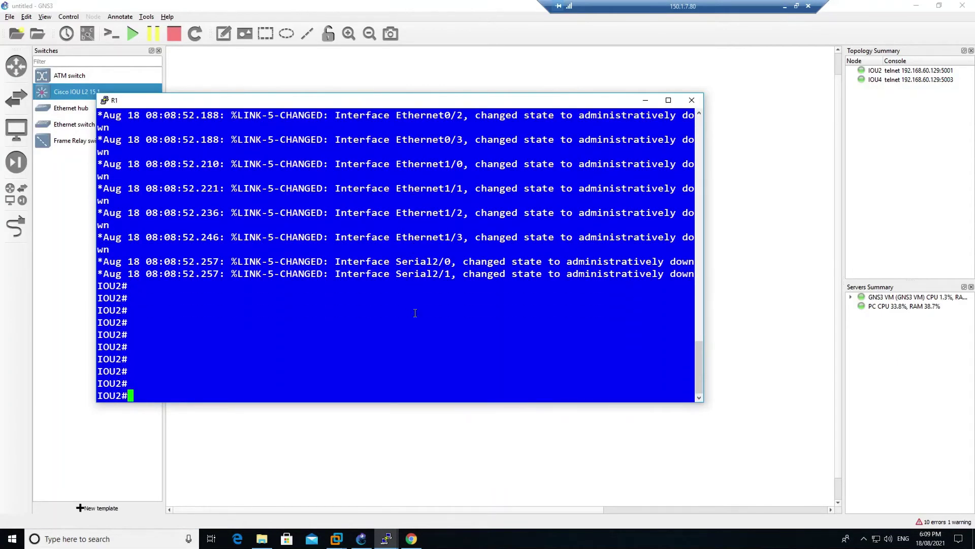
{"action": "left_click", "coordinate": [330, 433]}
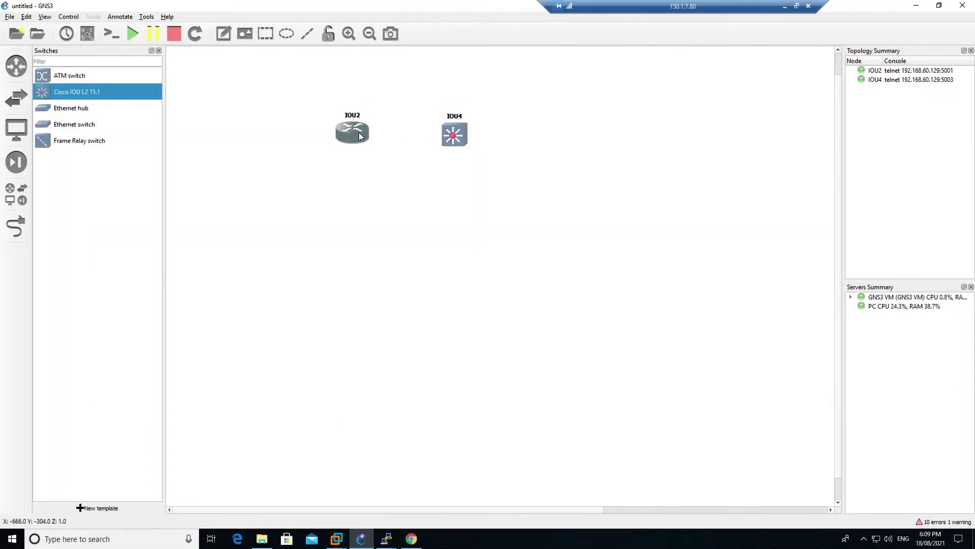
{"action": "left_click", "coordinate": [388, 541]}
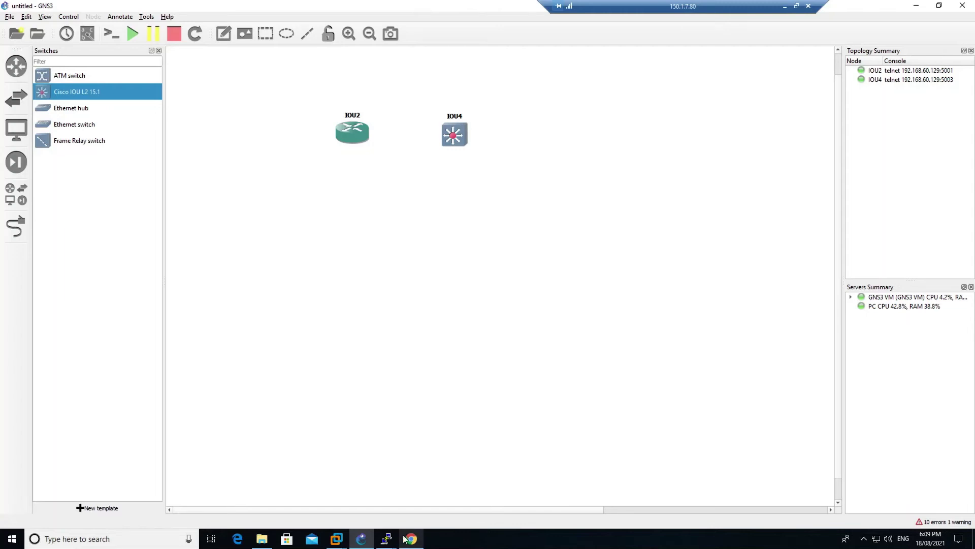
{"action": "left_click", "coordinate": [386, 538]}
{"action": "left_click", "coordinate": [484, 483]}
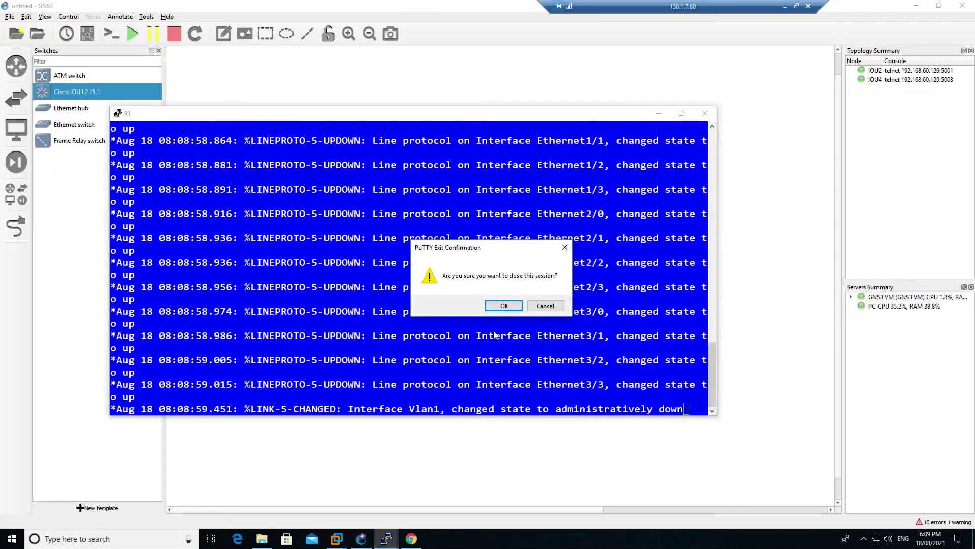
{"action": "left_click", "coordinate": [504, 305]}
Bring up IOU4# prompts in the IOU4 console, then close it
{"action": "right_click", "coordinate": [457, 133]}
{"action": "left_click", "coordinate": [474, 150]}
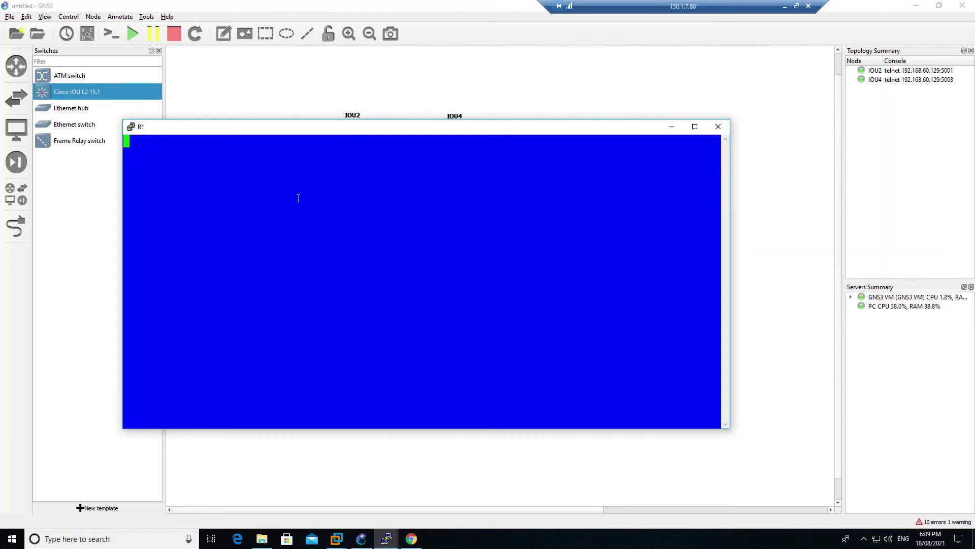
{"action": "key", "text": "Return"}
{"action": "key", "text": "Return"}
{"action": "key", "text": "Return"}
{"action": "key", "text": "Return"}
{"action": "key", "text": "Return"}
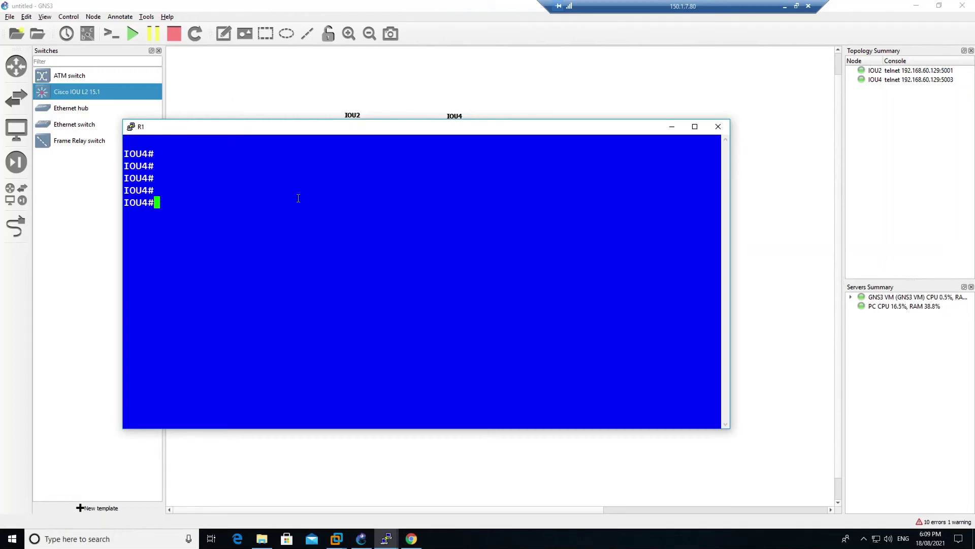
{"action": "key", "text": "Return"}
{"action": "key", "text": "Return"}
{"action": "key", "text": "Return"}
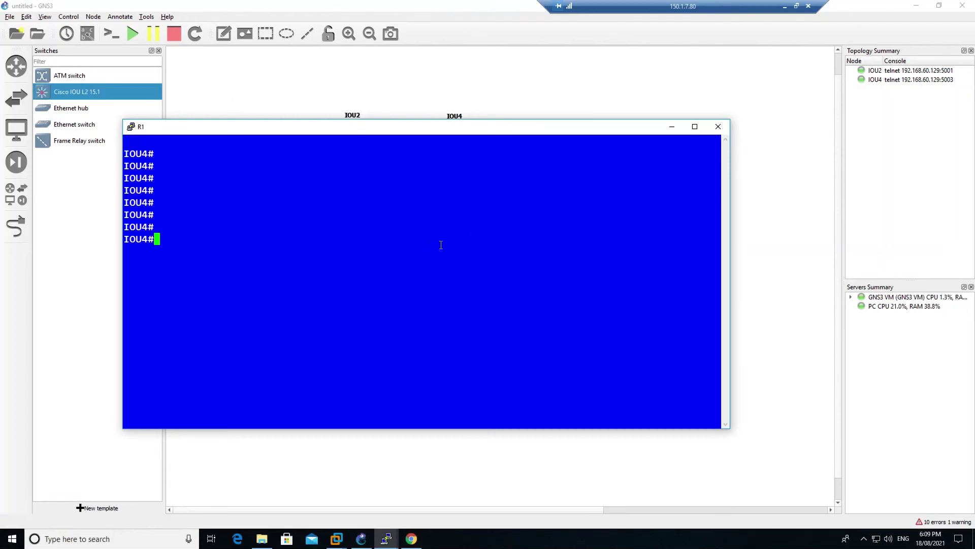
{"action": "left_click_drag", "start_coordinate": [602, 130], "coordinate": [653, 182]}
{"action": "left_click", "coordinate": [768, 179]}
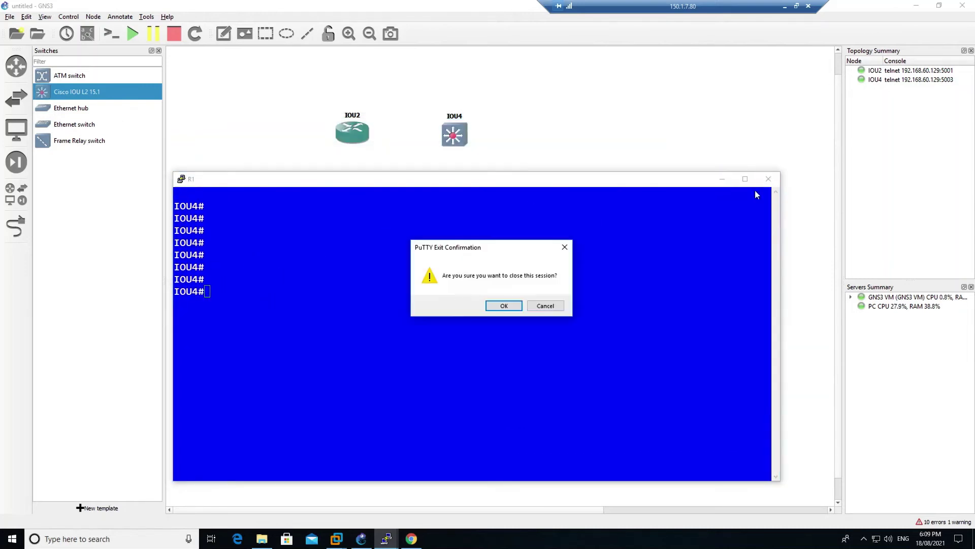
{"action": "left_click", "coordinate": [505, 305]}
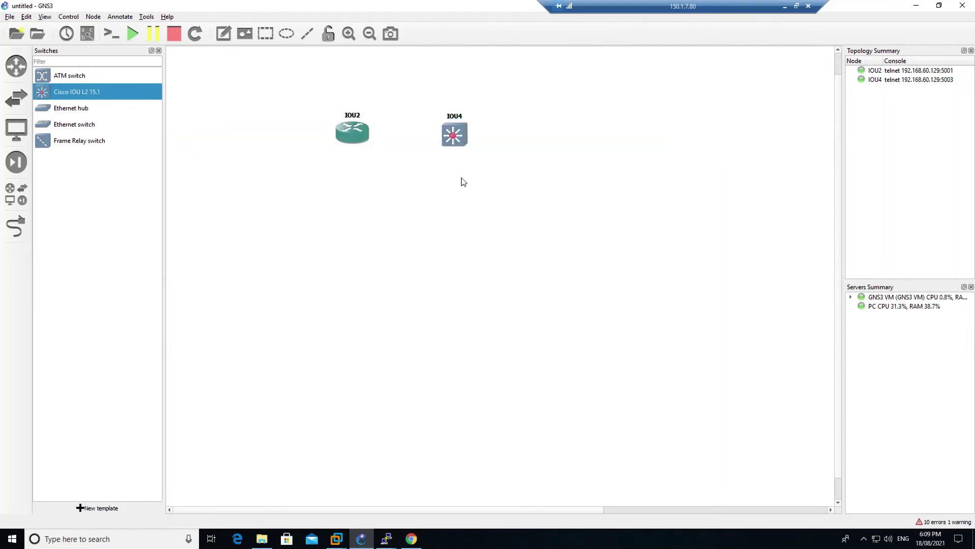
Delete the IOU4 node and the Cisco IOU L2 15.1 template
{"action": "right_click", "coordinate": [458, 134]}
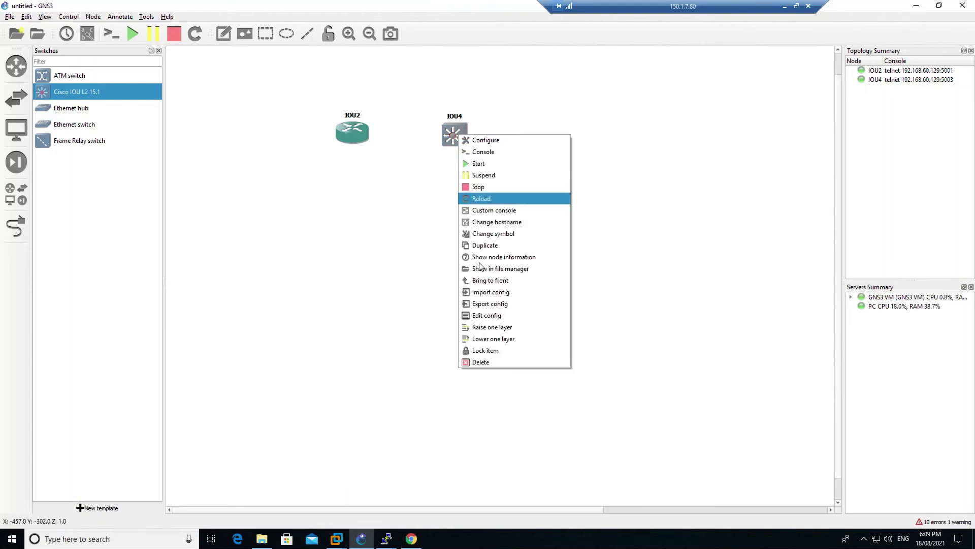
{"action": "left_click", "coordinate": [482, 362]}
{"action": "left_click", "coordinate": [493, 279]}
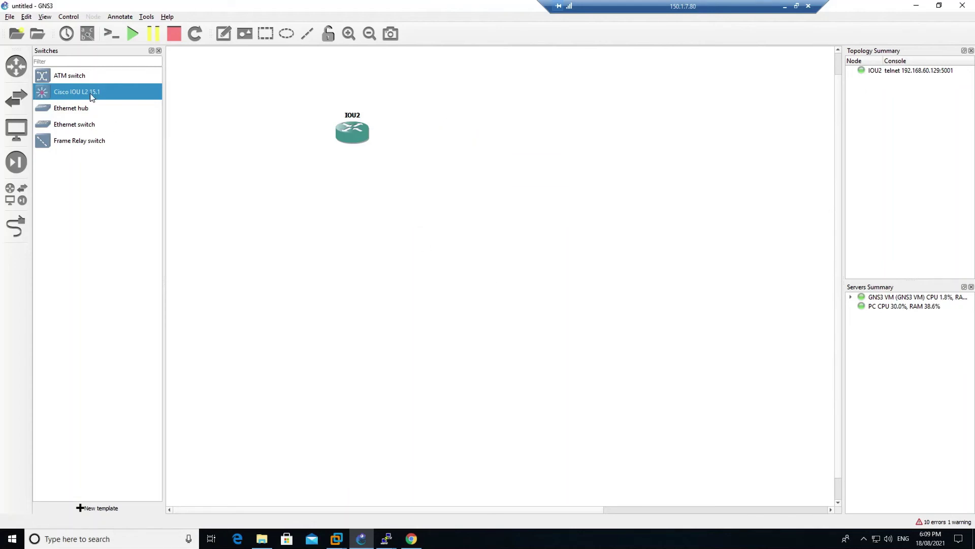
{"action": "right_click", "coordinate": [94, 93]}
{"action": "left_click", "coordinate": [121, 120]}
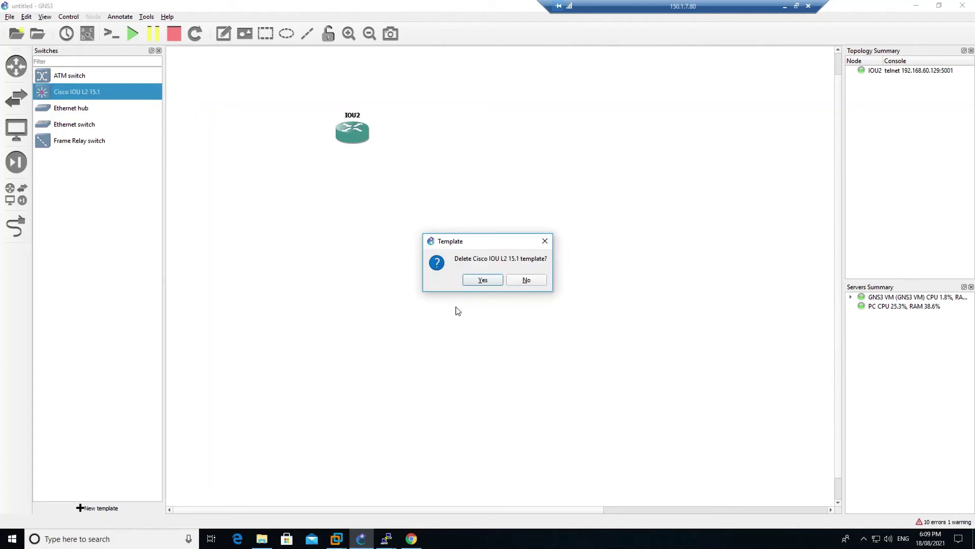
{"action": "left_click", "coordinate": [482, 280]}
Start a new Switches > Cisco IOU L2 appliance template with a new version named 15.1
{"action": "left_click", "coordinate": [98, 507]}
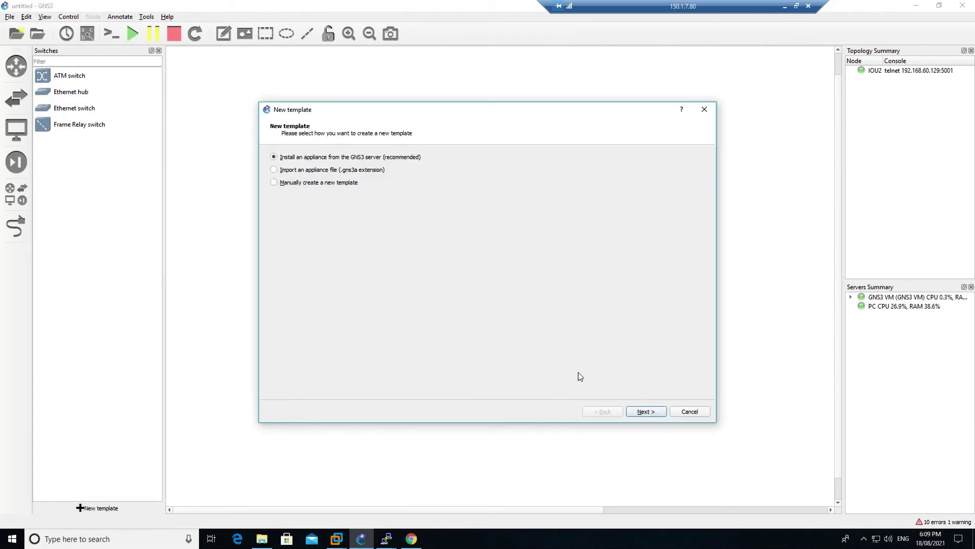
{"action": "left_click", "coordinate": [642, 412]}
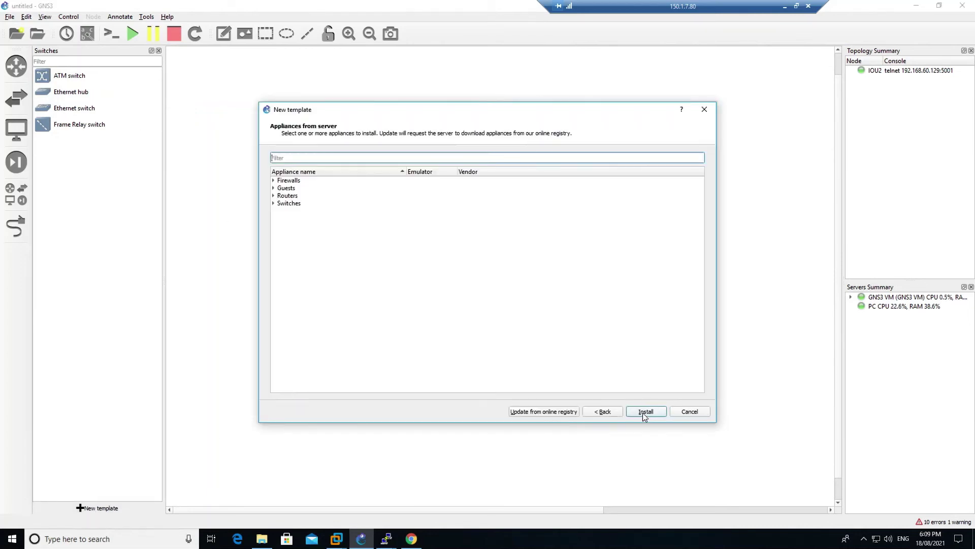
{"action": "left_click", "coordinate": [273, 203]}
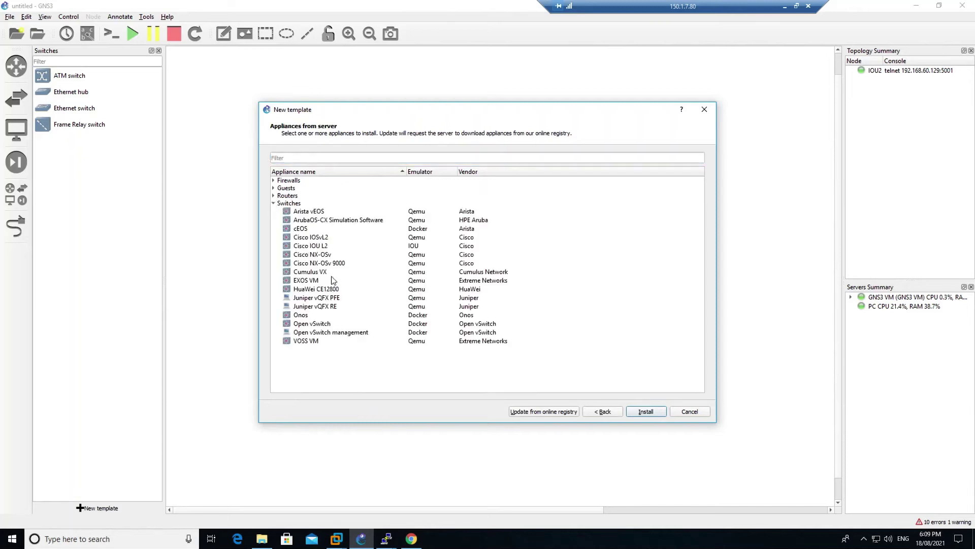
{"action": "left_click", "coordinate": [325, 246]}
{"action": "left_click", "coordinate": [644, 411]}
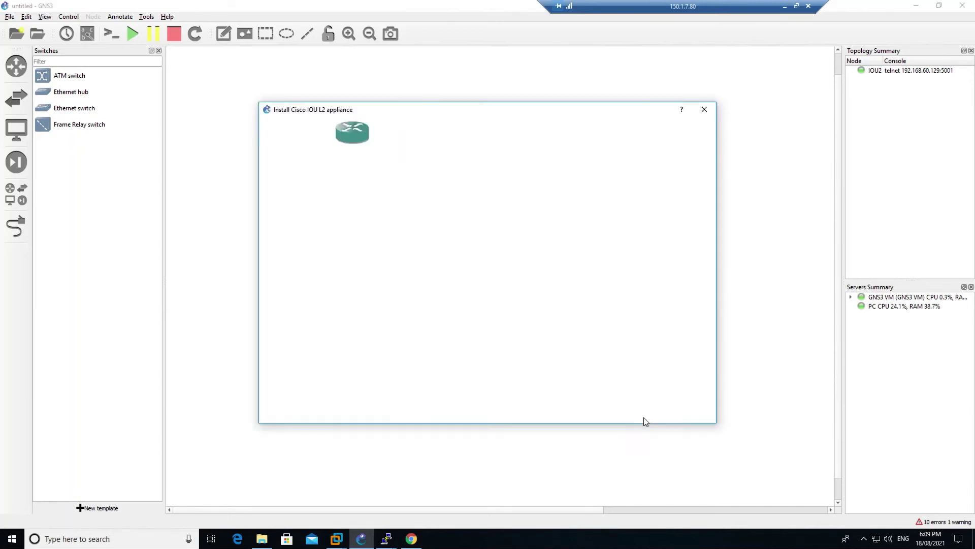
{"action": "left_click", "coordinate": [646, 412]}
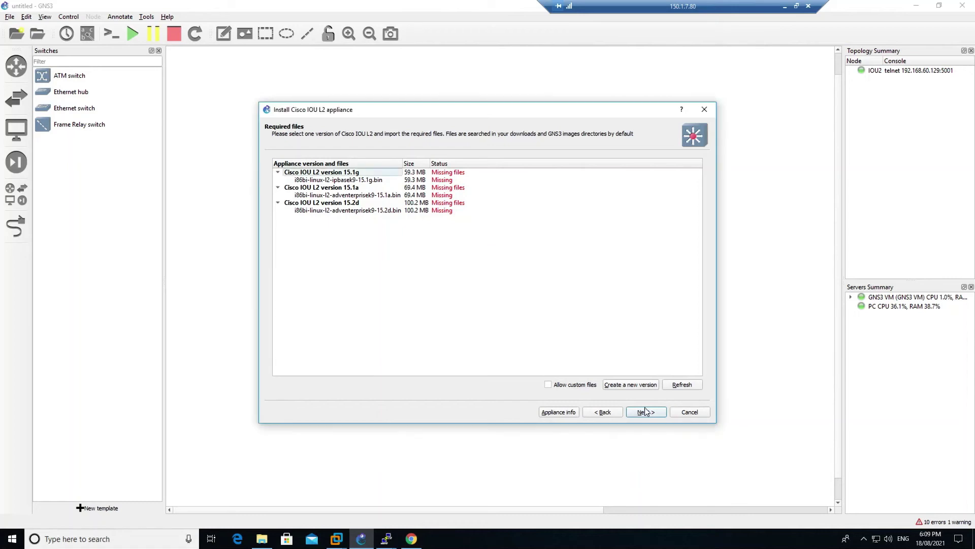
{"action": "left_click", "coordinate": [640, 387]}
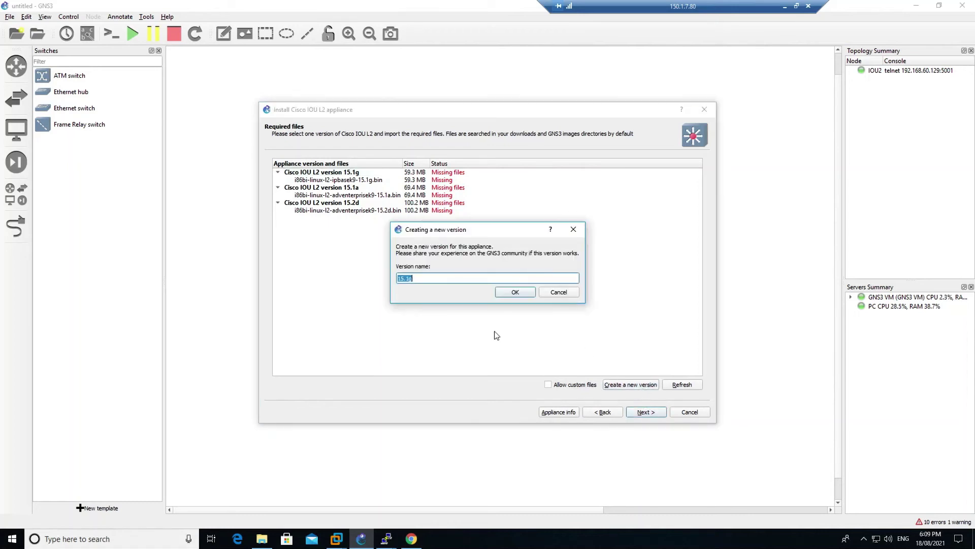
{"action": "key", "text": "End"}
{"action": "left_click", "coordinate": [514, 292]}
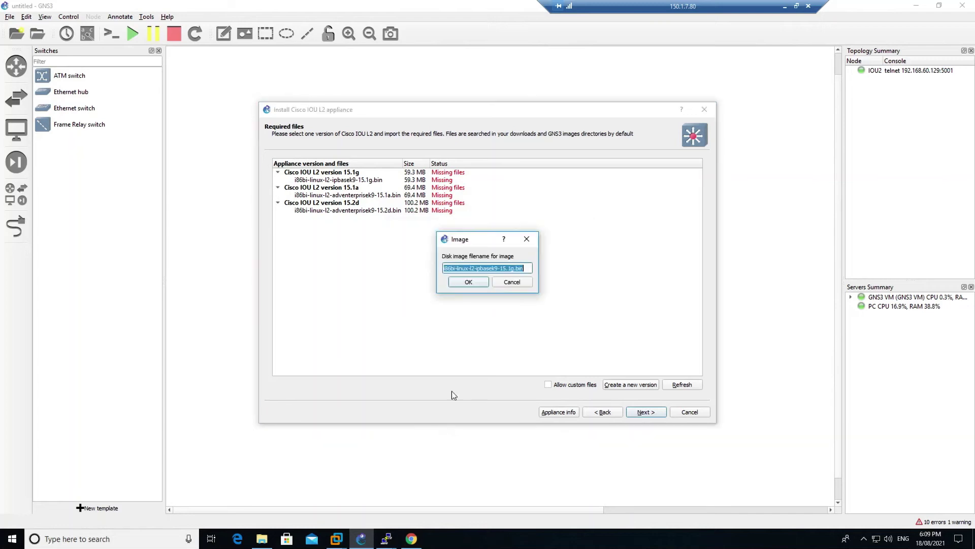
Set the version's image to L2-ADVENTERPRISE-M-15.1-20140814.bin, copying the name from Downloads
{"action": "left_click", "coordinate": [262, 539]}
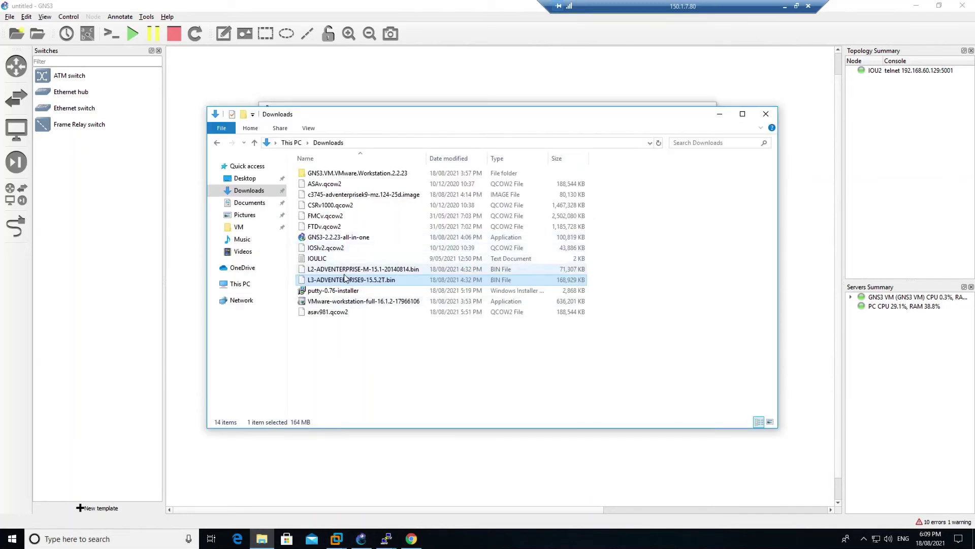
{"action": "left_click", "coordinate": [354, 270]}
{"action": "right_click", "coordinate": [355, 270]}
{"action": "left_click", "coordinate": [384, 405]}
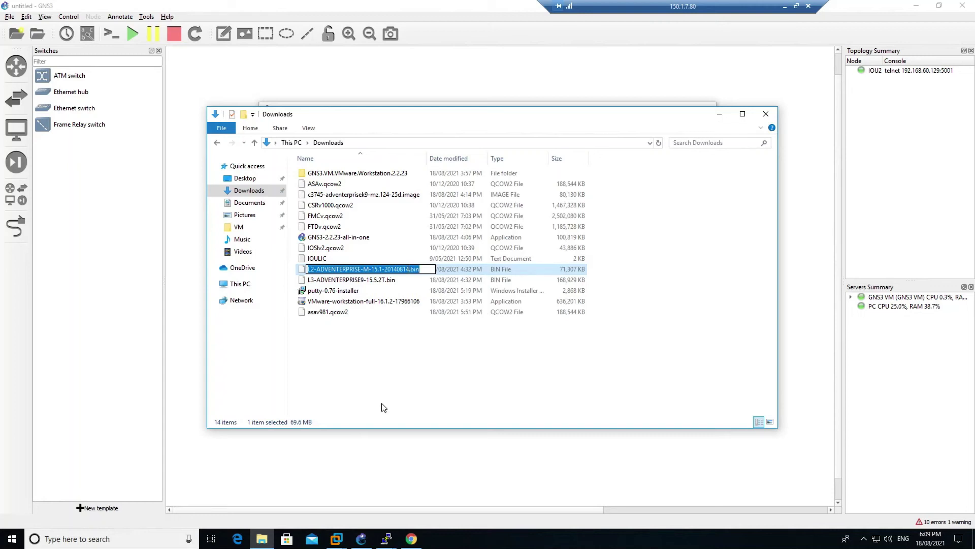
{"action": "left_click", "coordinate": [719, 114]}
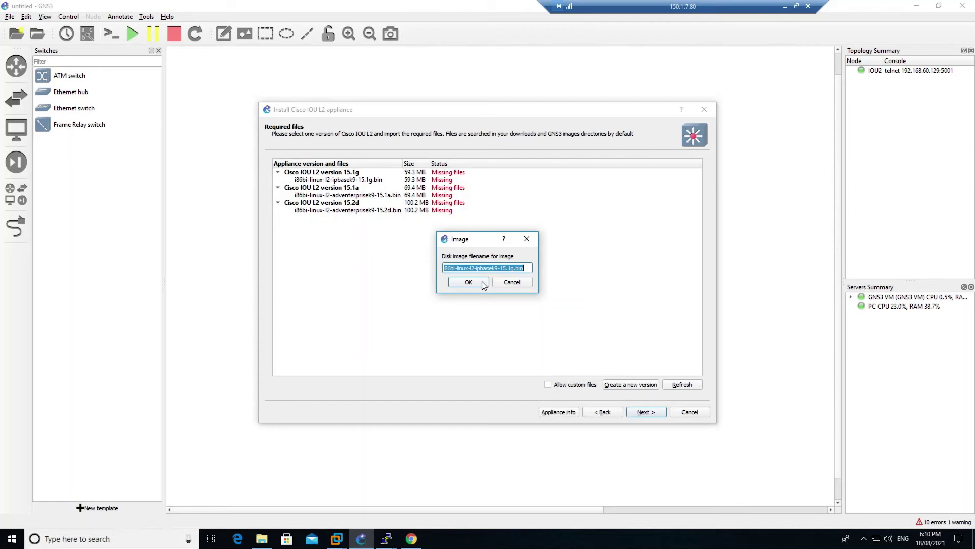
{"action": "key", "text": "BackSpace"}
{"action": "key", "text": "ctrl+v"}
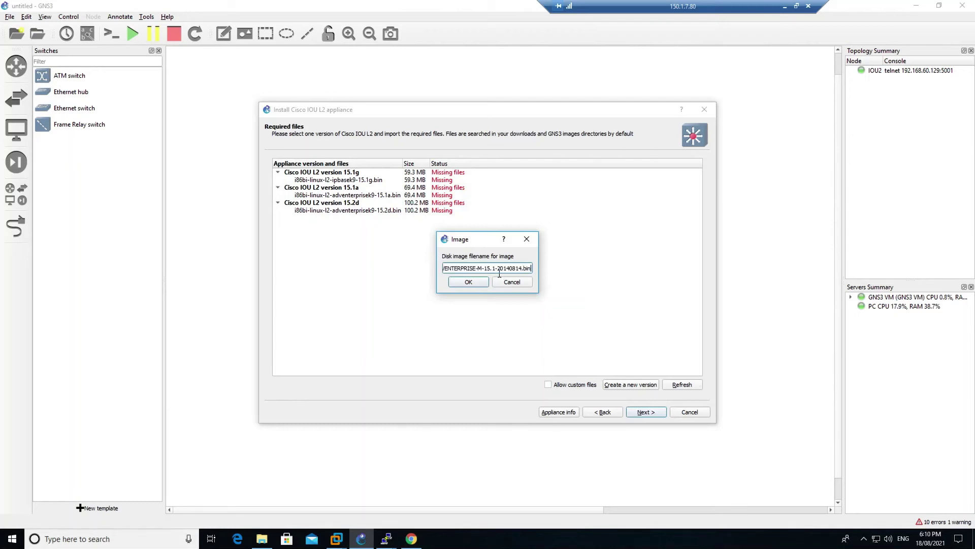
{"action": "left_click", "coordinate": [485, 281]}
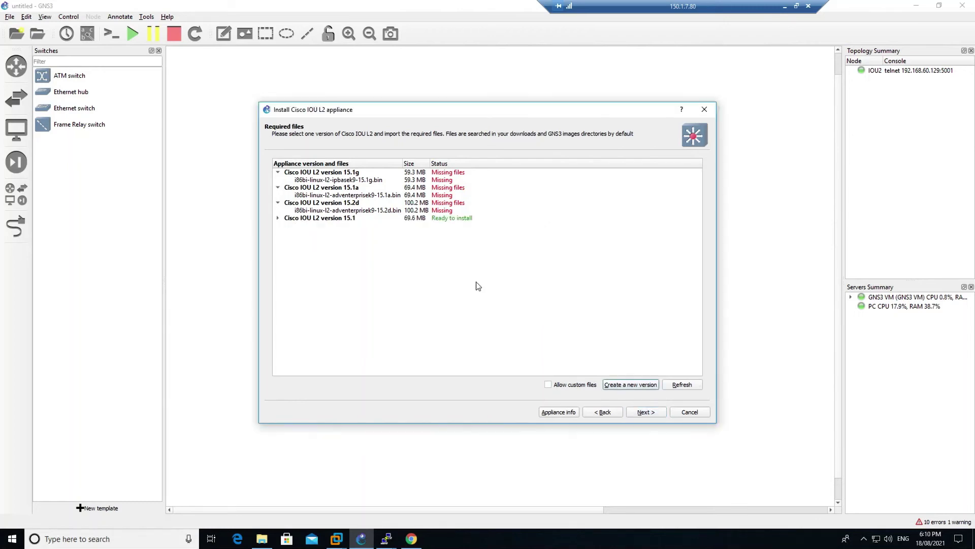
Install Cisco IOU L2 version 15.1 and place a new IOU4 switch beside IOU2
{"action": "left_click", "coordinate": [439, 220]}
{"action": "left_click", "coordinate": [644, 412]}
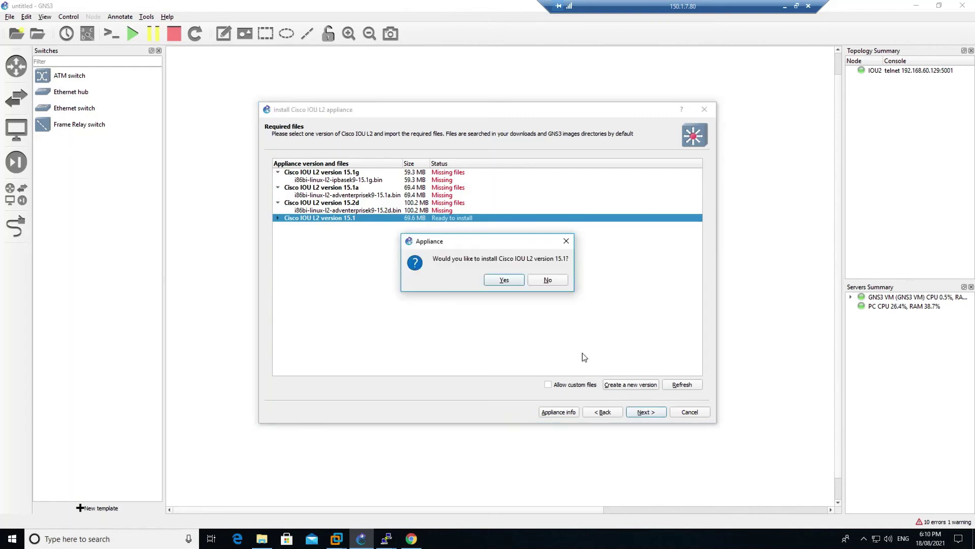
{"action": "left_click", "coordinate": [512, 279]}
{"action": "left_click", "coordinate": [646, 412]}
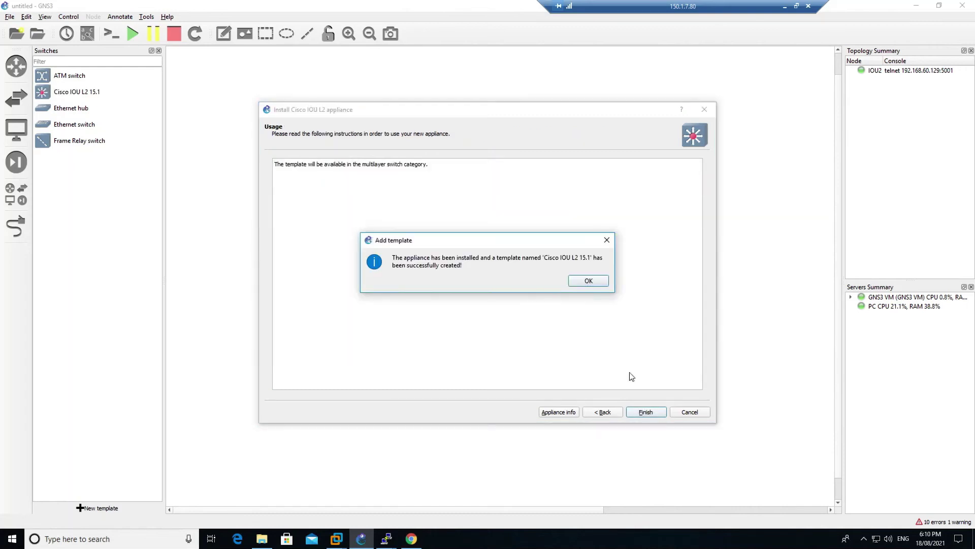
{"action": "left_click", "coordinate": [595, 280]}
{"action": "left_click_drag", "start_coordinate": [72, 92], "coordinate": [499, 128]}
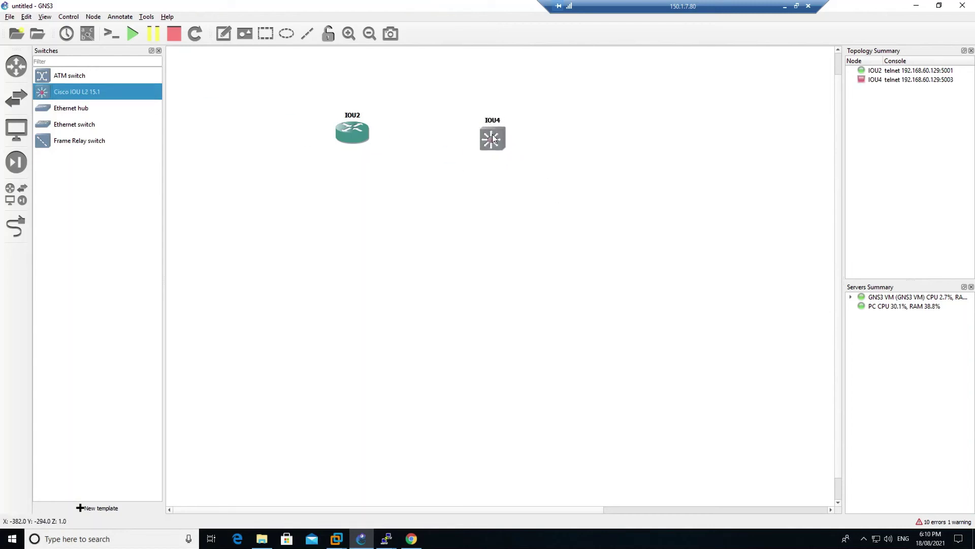
Rename the new IOU4 node to SW
{"action": "right_click", "coordinate": [493, 138]}
{"action": "left_click", "coordinate": [514, 140]}
{"action": "double_click", "coordinate": [394, 221]}
{"action": "type", "text": "z"}
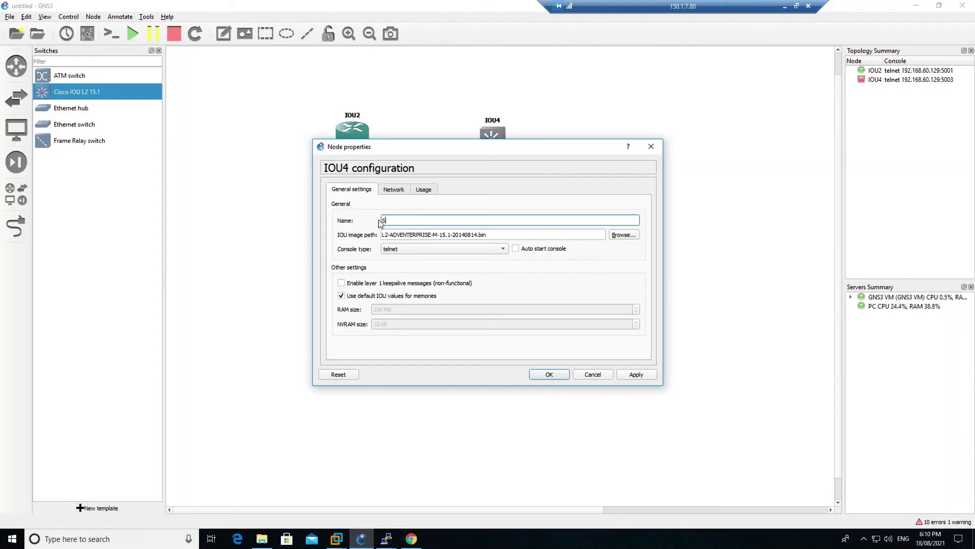
{"action": "left_click", "coordinate": [548, 373]}
Start the SW switch and open its console in the centre of the screen
{"action": "right_click", "coordinate": [486, 139]}
{"action": "left_click", "coordinate": [505, 153]}
{"action": "right_click", "coordinate": [491, 139]}
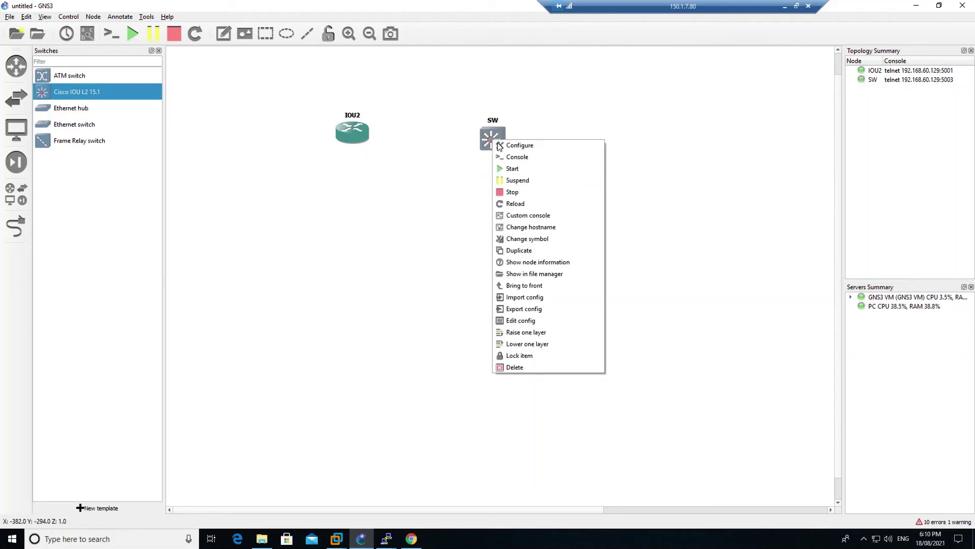
{"action": "left_click", "coordinate": [508, 154]}
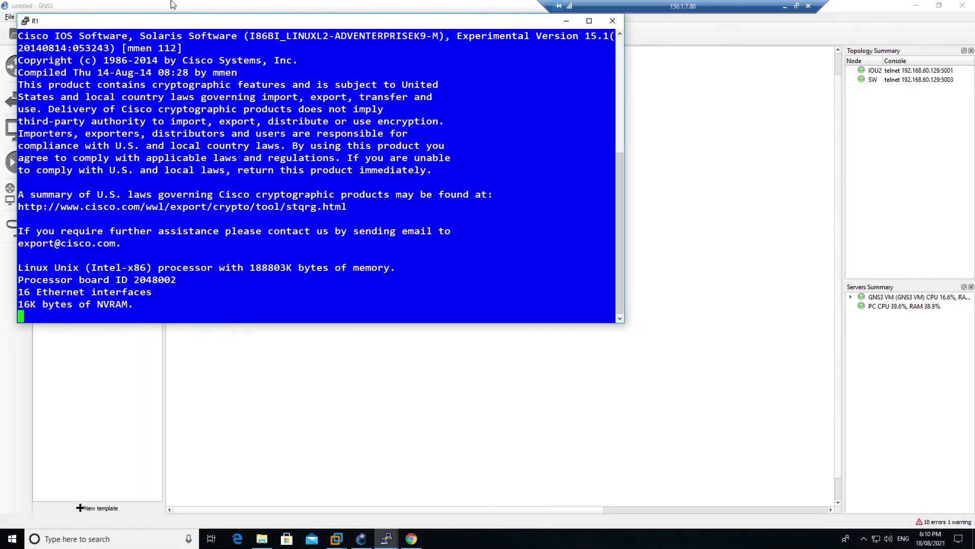
{"action": "left_click_drag", "start_coordinate": [173, 25], "coordinate": [372, 114]}
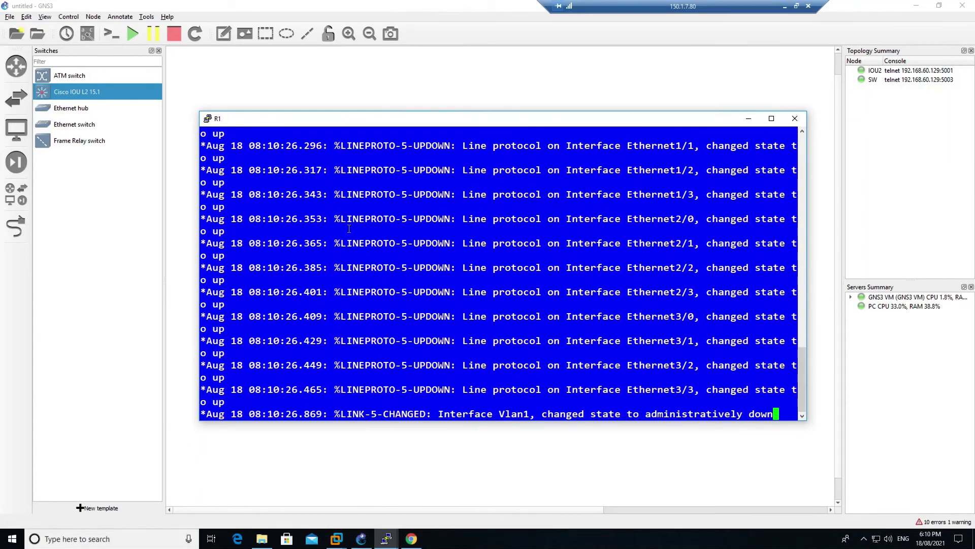
Run 'sh ver' on SW and highlight the L2 system image name
{"action": "key", "text": "Return"}
{"action": "key", "text": "Return"}
{"action": "key", "text": "Return"}
{"action": "key", "text": "Return"}
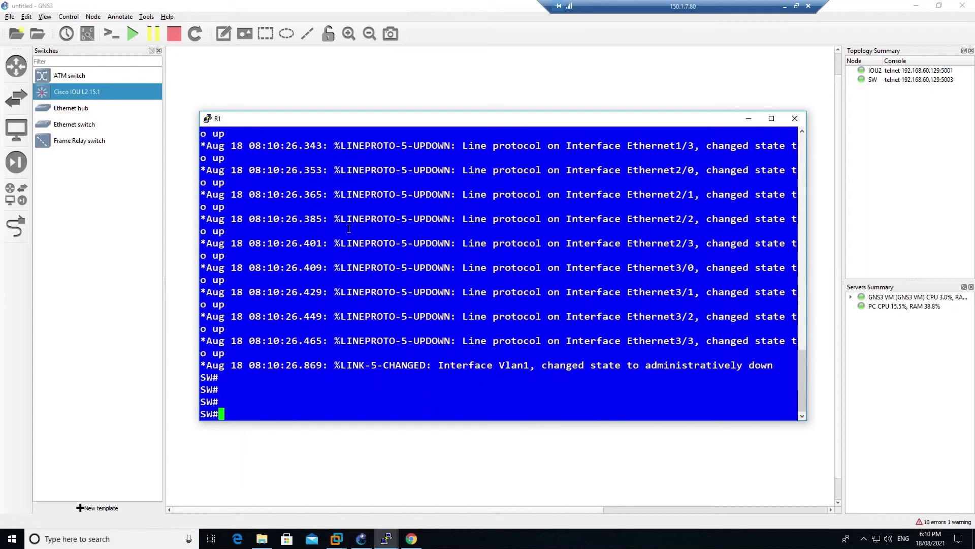
{"action": "key", "text": "Return"}
{"action": "key", "text": "Return"}
{"action": "key", "text": "Return"}
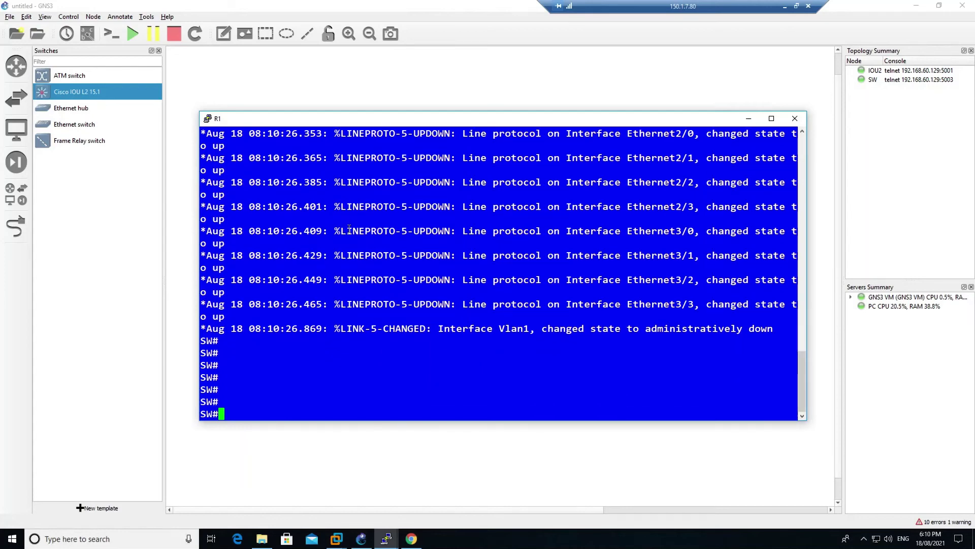
{"action": "type", "text": "sh ver"}
{"action": "key", "text": "Return"}
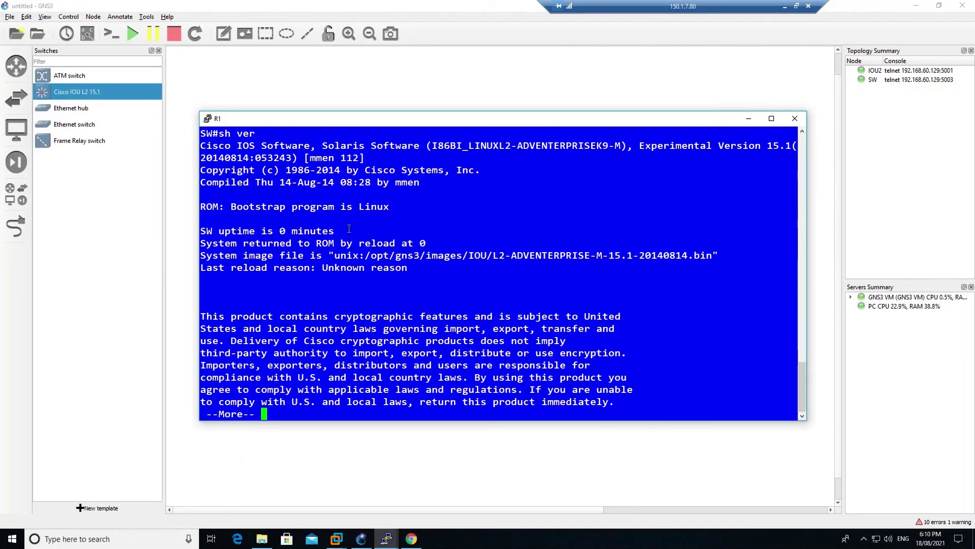
{"action": "left_click_drag", "start_coordinate": [514, 145], "coordinate": [498, 146]}
Switch to the IOU2 console and run 'sh ver' there
{"action": "left_click", "coordinate": [385, 540]}
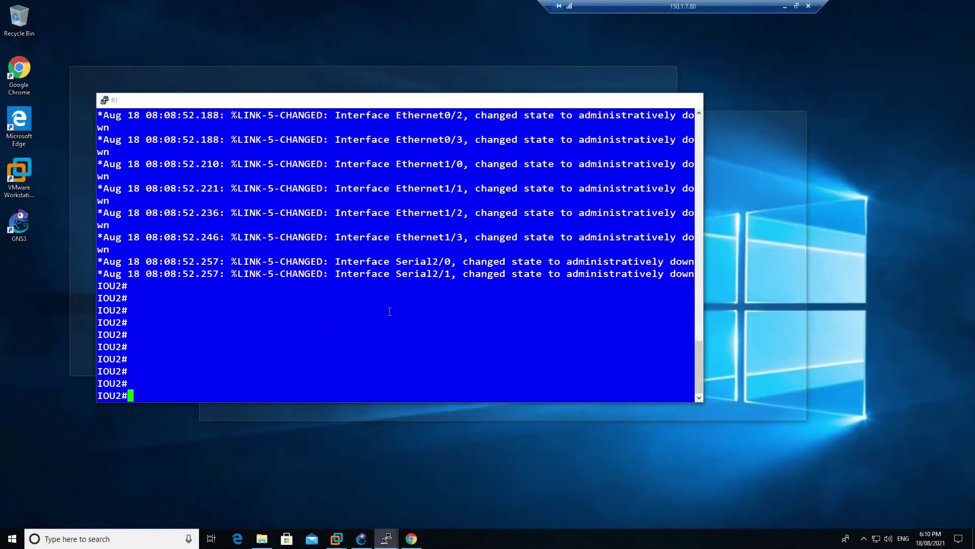
{"action": "left_click", "coordinate": [352, 504]}
{"action": "type", "text": "sh ver"}
{"action": "key", "text": "Return"}
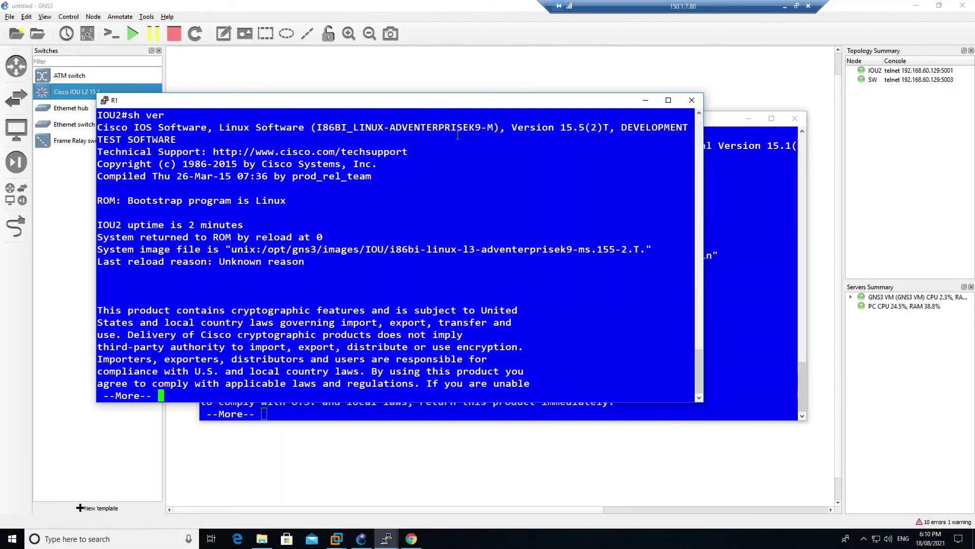
Page through IOU2's show version output showing the I86BI_LINUX-ADVENTERPRISEK9-M image
{"action": "left_click_drag", "start_coordinate": [324, 127], "coordinate": [490, 127]}
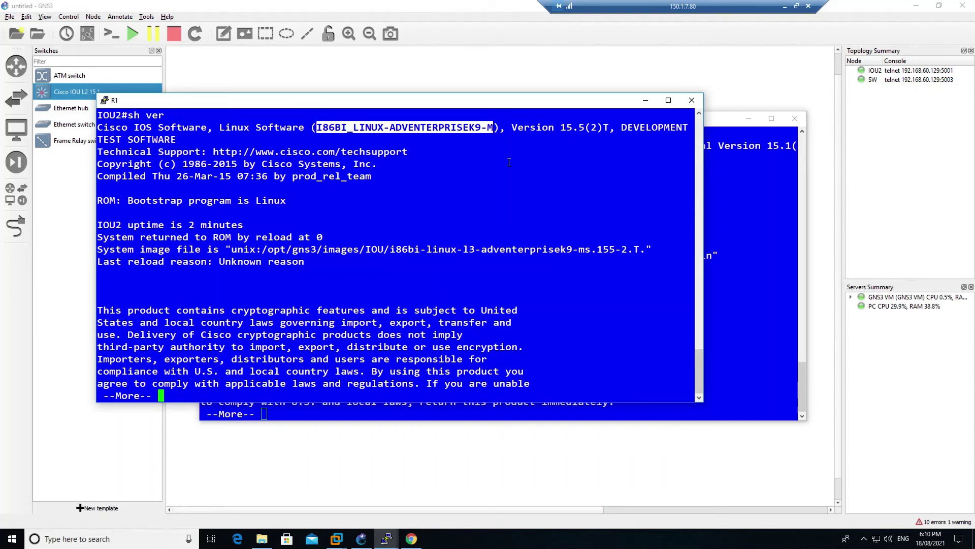
{"action": "left_click", "coordinate": [488, 234]}
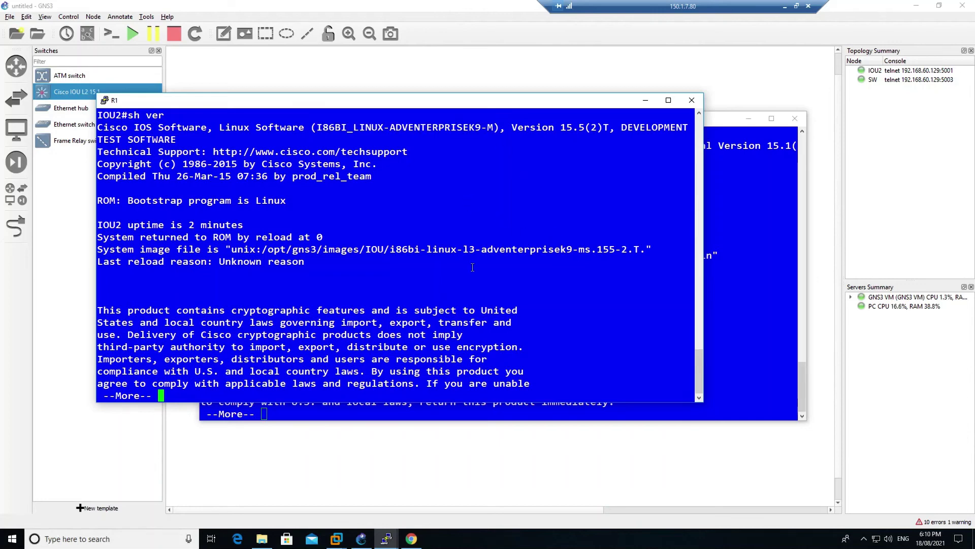
{"action": "key", "text": "Return"}
{"action": "key", "text": "Return"}
{"action": "key", "text": "Return"}
{"action": "key", "text": "Return"}
{"action": "key", "text": "Return"}
{"action": "key", "text": "Return"}
{"action": "key", "text": "Return"}
{"action": "key", "text": "Return"}
{"action": "key", "text": "Return"}
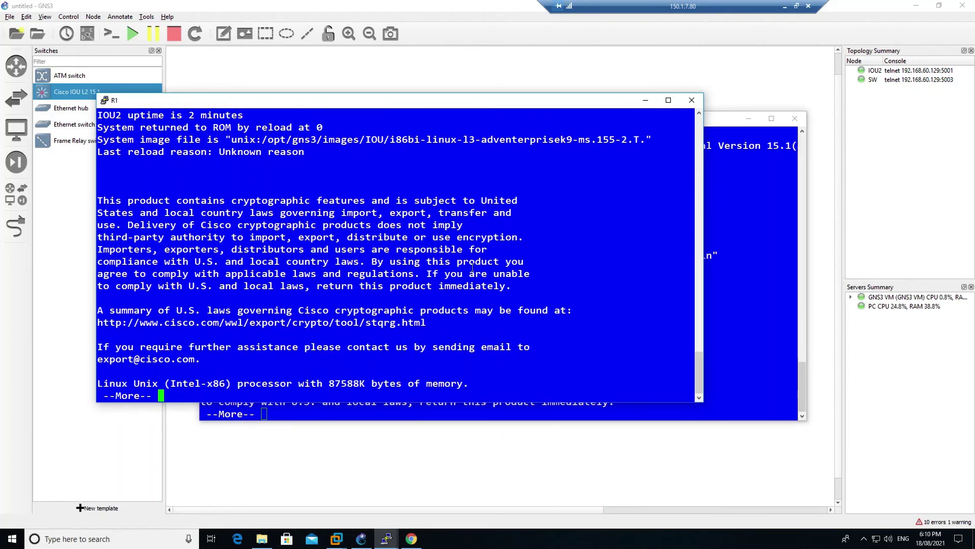
{"action": "key", "text": "space"}
Run 'sh ip int br' on IOU2, listing eight Ethernet and eight Serial interfaces
{"action": "type", "text": "sh ip int br"}
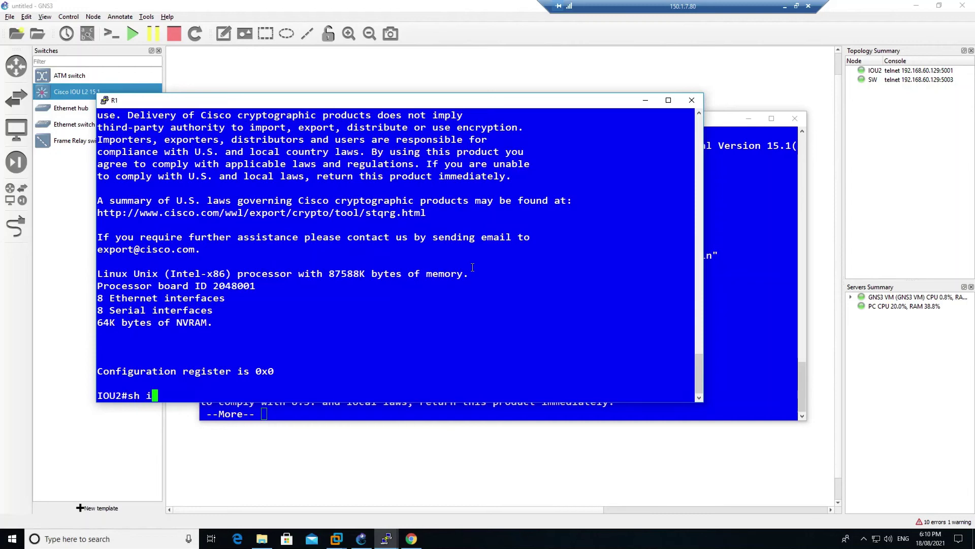
{"action": "key", "text": "Return"}
{"action": "key", "text": "space"}
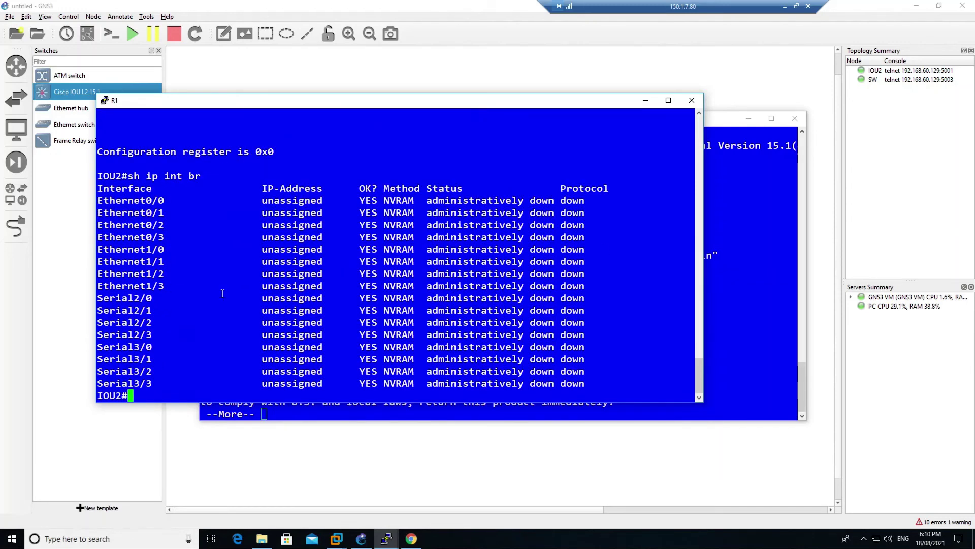
{"action": "left_click_drag", "start_coordinate": [170, 387], "coordinate": [98, 198]}
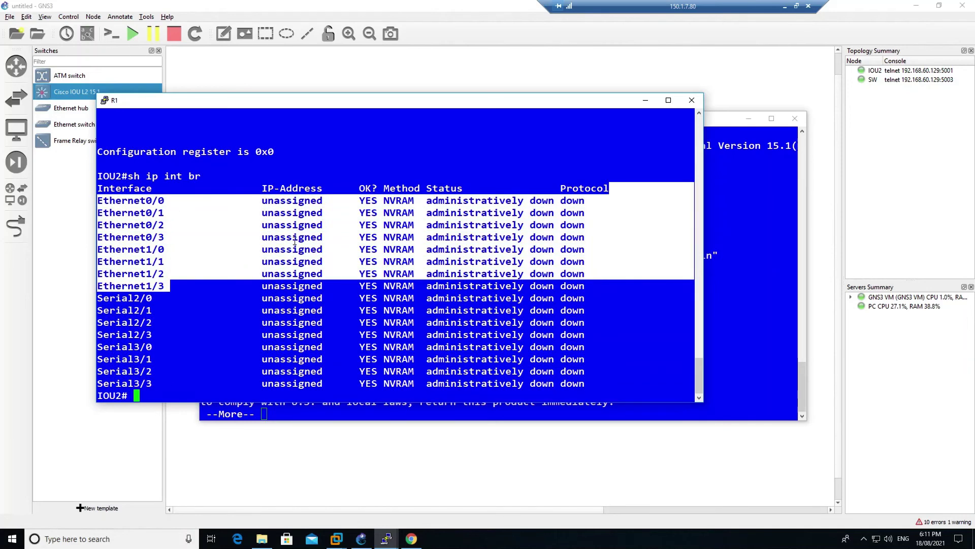
{"action": "left_click", "coordinate": [723, 334]}
On SW, finish show version and run 'sh ip int br': 16 Ethernet ports up, Vlan1 down
{"action": "key", "text": "space"}
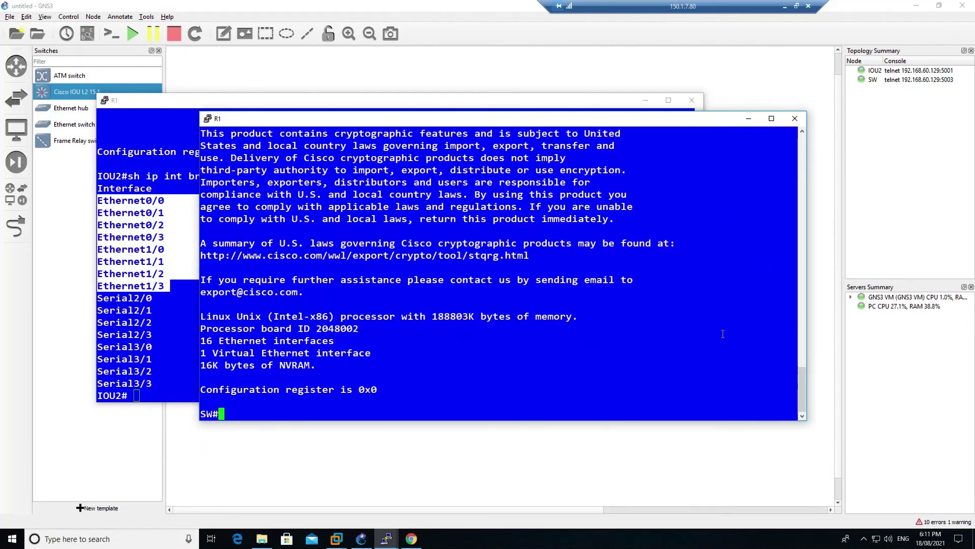
{"action": "type", "text": "sh p"}
{"action": "key", "text": "BackSpace"}
{"action": "type", "text": "o"}
{"action": "key", "text": "BackSpace"}
{"action": "type", "text": "ip intbr"}
{"action": "key", "text": "Return"}
{"action": "type", "text": "sh ip int br"}
{"action": "key", "text": "Return"}
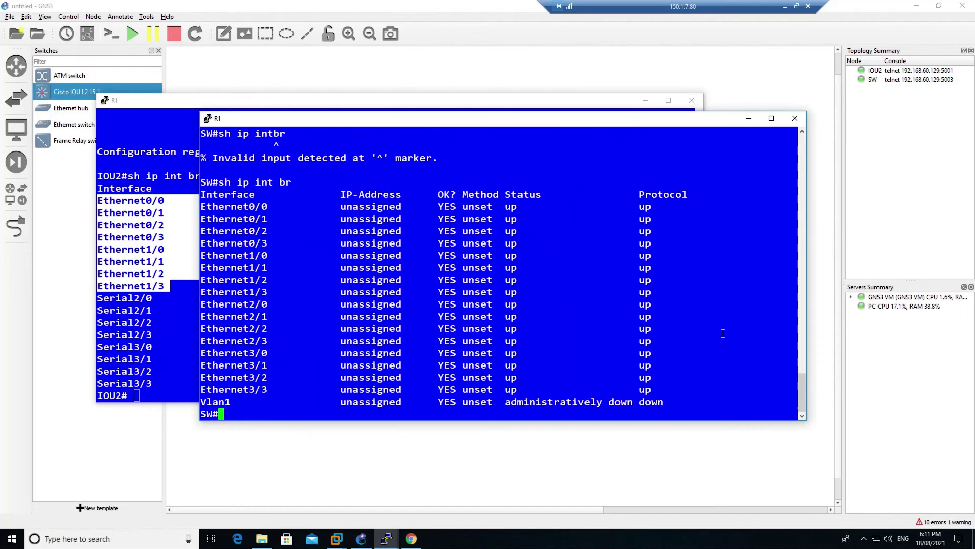
{"action": "left_click_drag", "start_coordinate": [244, 402], "coordinate": [202, 195]}
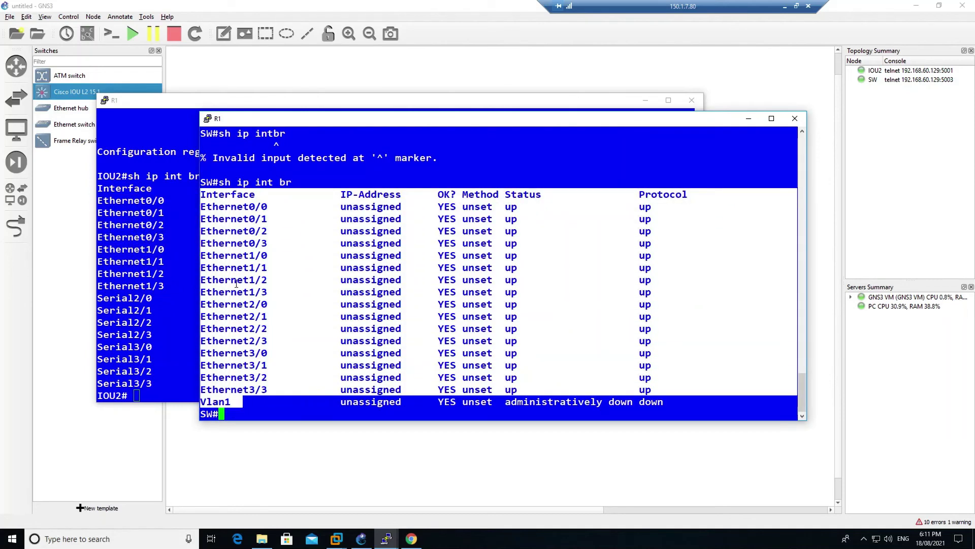
{"action": "left_click_drag", "start_coordinate": [236, 402], "coordinate": [205, 400]}
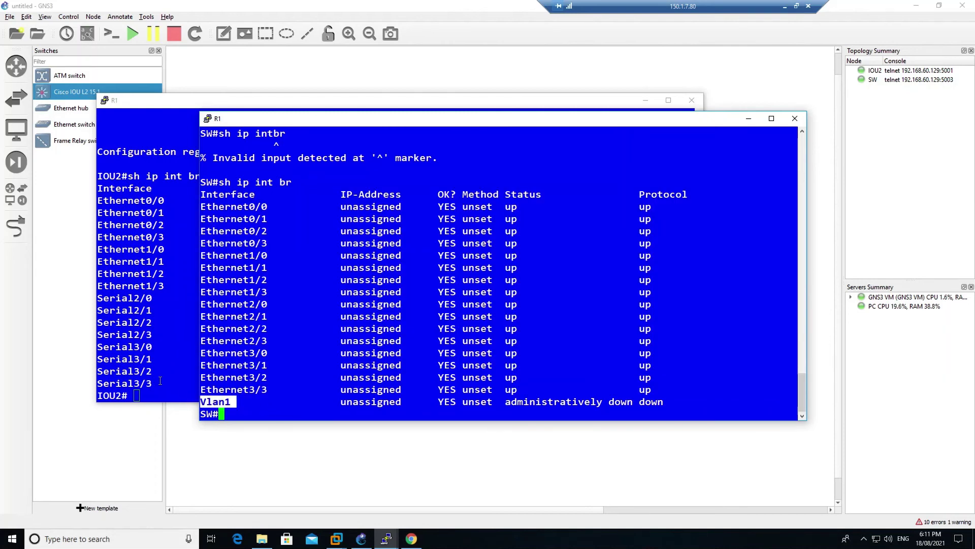
Close the IOU2 and SW console sessions
{"action": "left_click", "coordinate": [155, 381]}
{"action": "left_click", "coordinate": [692, 100]}
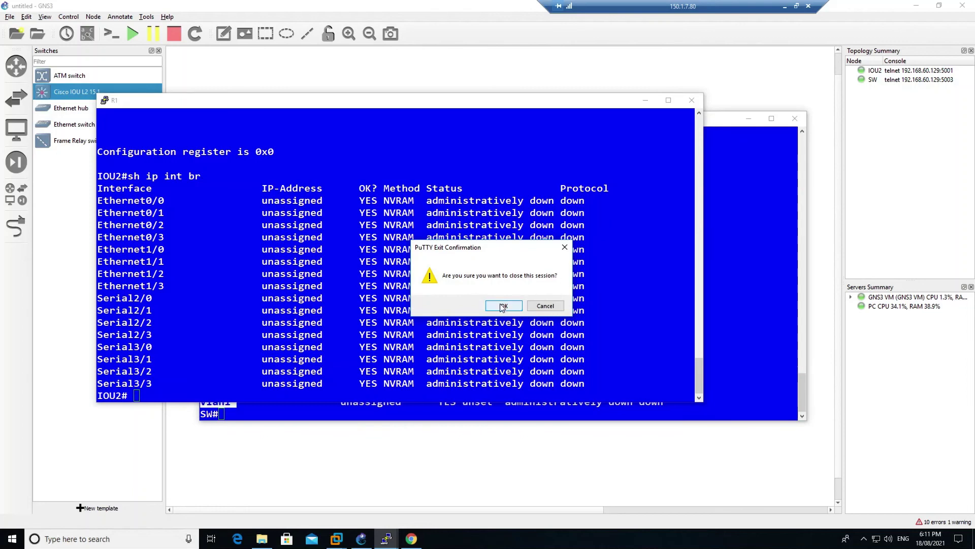
{"action": "left_click", "coordinate": [504, 306]}
{"action": "left_click", "coordinate": [795, 119]}
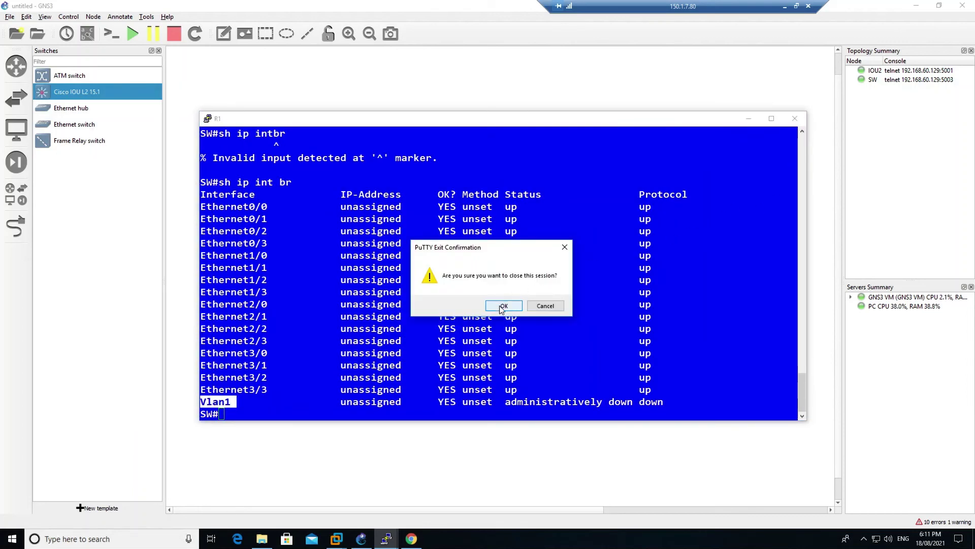
{"action": "left_click", "coordinate": [502, 306]}
Delete the IOU2 and SW nodes from the canvas
{"action": "left_click_drag", "start_coordinate": [286, 82], "coordinate": [503, 163]}
{"action": "right_click", "coordinate": [490, 141]}
{"action": "left_click", "coordinate": [519, 415]}
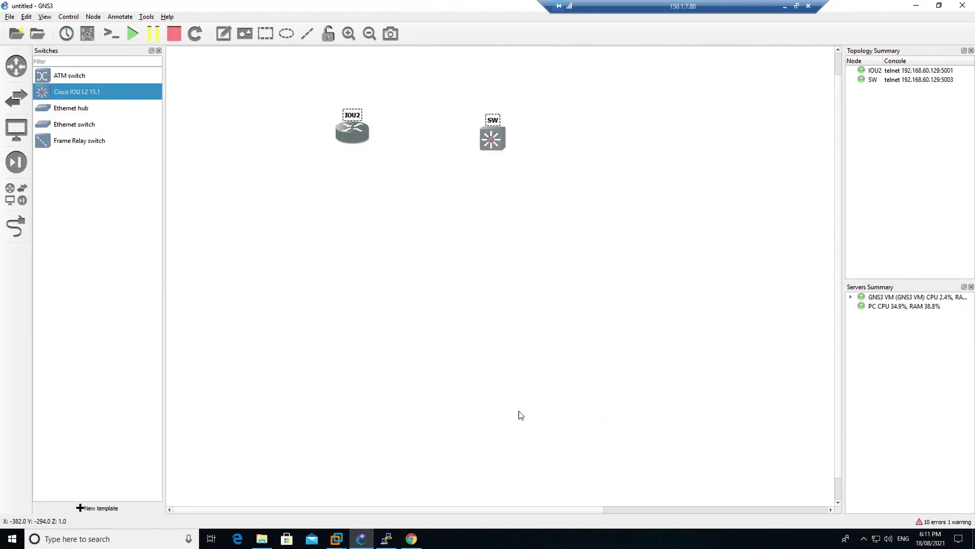
{"action": "left_click", "coordinate": [513, 288]}
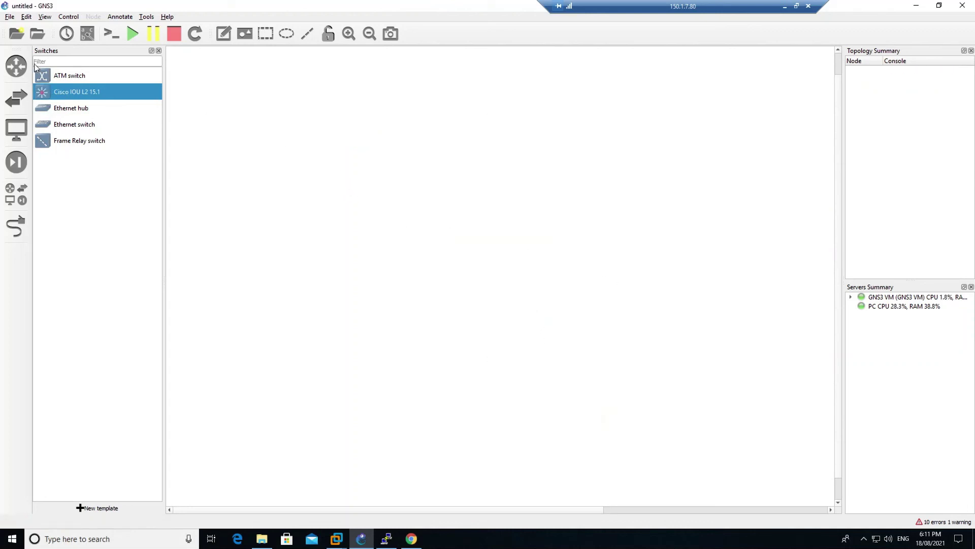
In Preferences, rename the Cisco IOU L2 15.1 template to IOU-L2
{"action": "left_click", "coordinate": [26, 17]}
{"action": "left_click", "coordinate": [46, 66]}
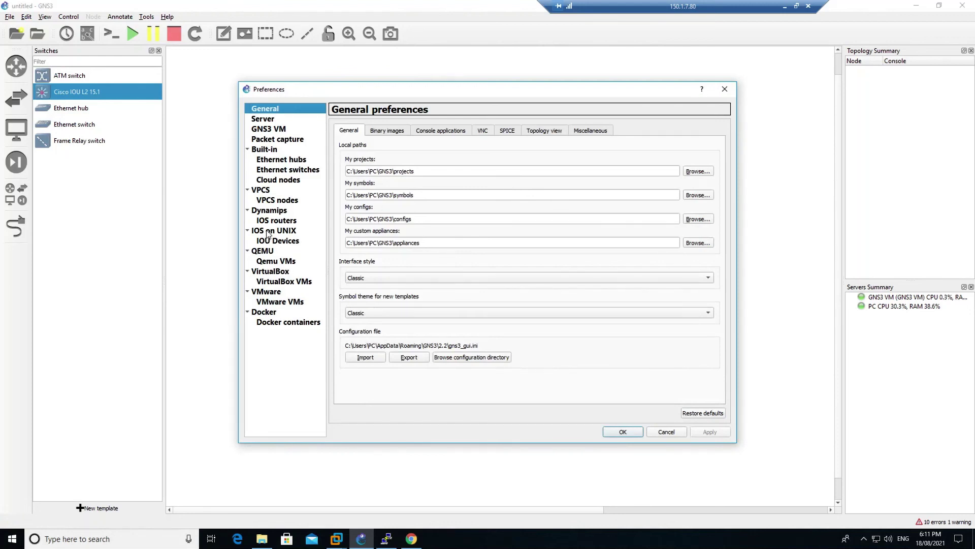
{"action": "left_click", "coordinate": [268, 233]}
{"action": "left_click", "coordinate": [285, 242]}
{"action": "left_click", "coordinate": [419, 134]}
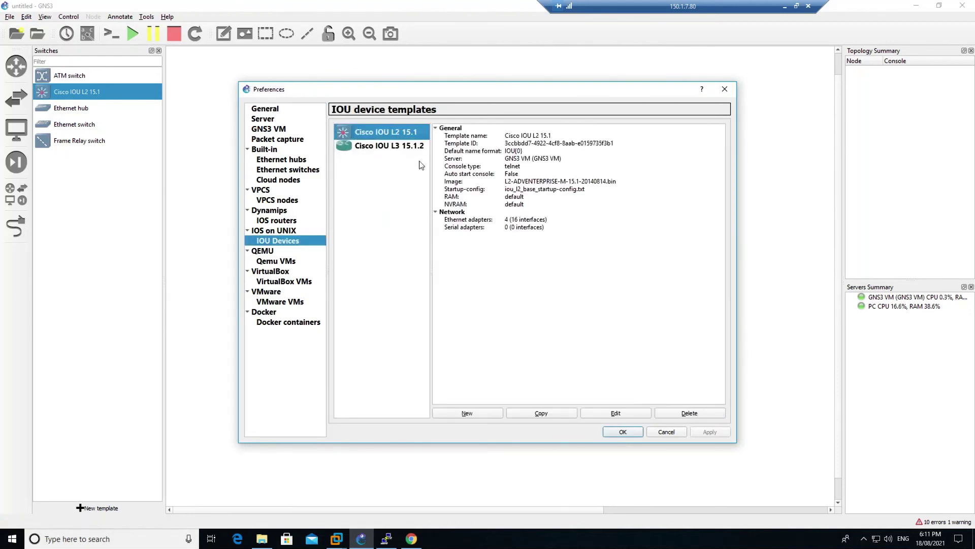
{"action": "left_click", "coordinate": [610, 412]}
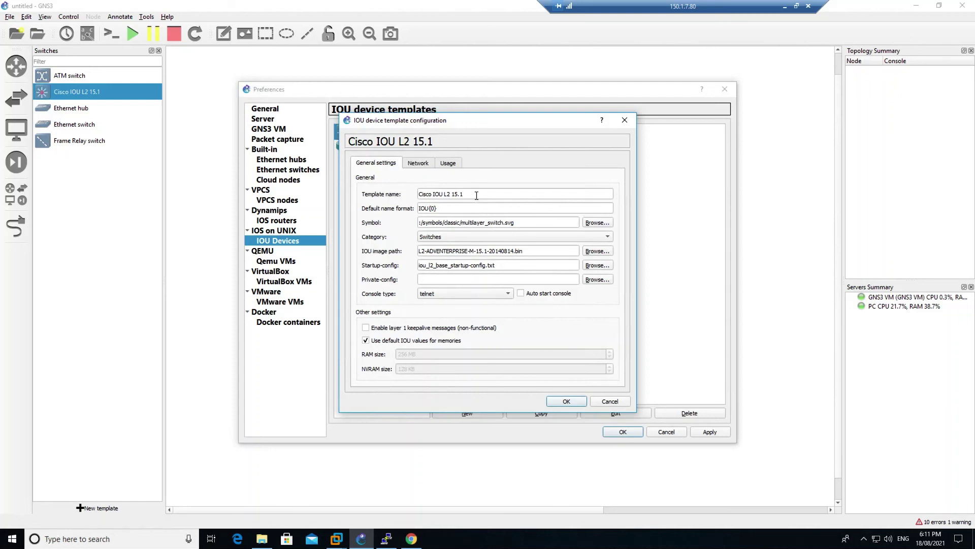
{"action": "left_click_drag", "start_coordinate": [476, 196], "coordinate": [399, 192]}
{"action": "type", "text": "IOU-L2"}
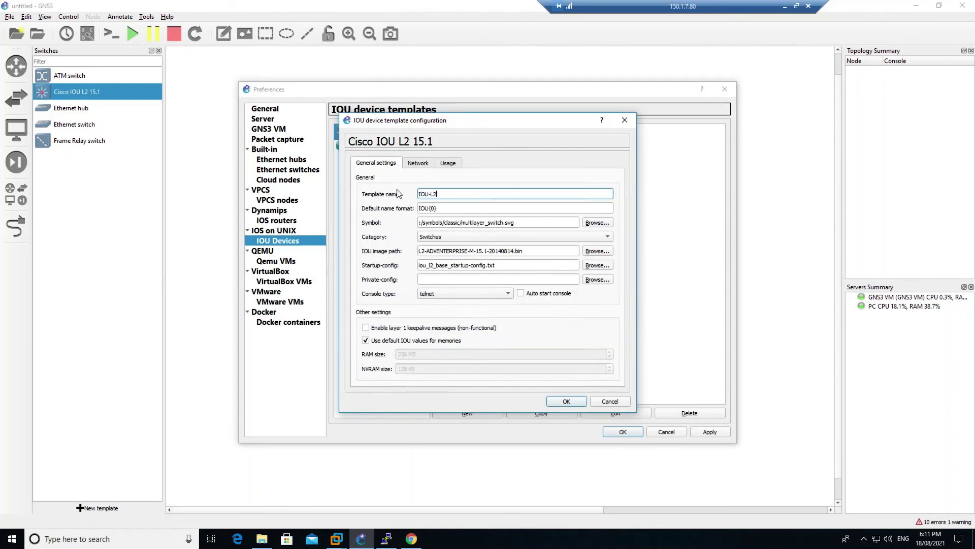
{"action": "left_click", "coordinate": [566, 402]}
Rename the Cisco IOU L3 15.1.2 template to IOU-L3 with 0 serial adapters, and apply
{"action": "left_click", "coordinate": [369, 147]}
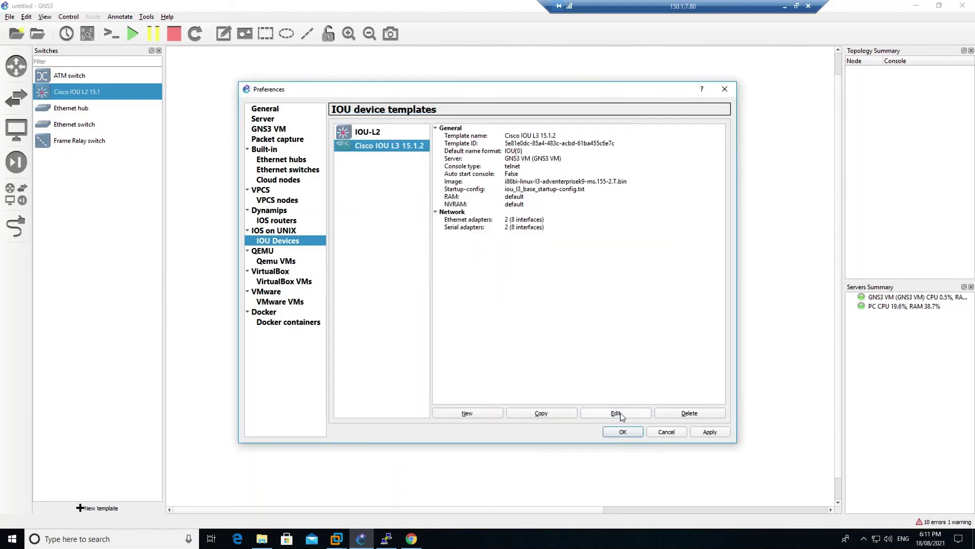
{"action": "left_click", "coordinate": [616, 413]}
{"action": "left_click_drag", "start_coordinate": [487, 195], "coordinate": [404, 196]}
{"action": "type", "text": "IOU-L3"}
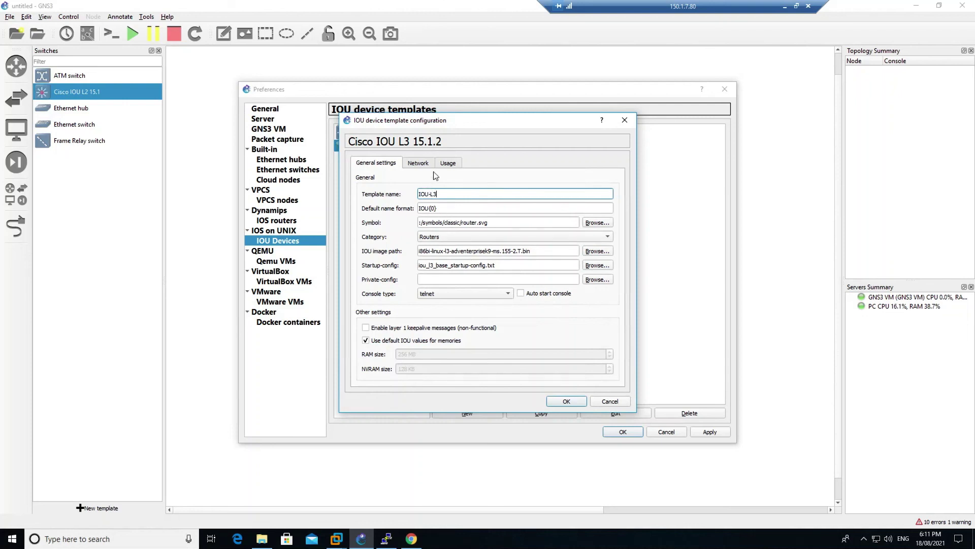
{"action": "left_click", "coordinate": [418, 164]}
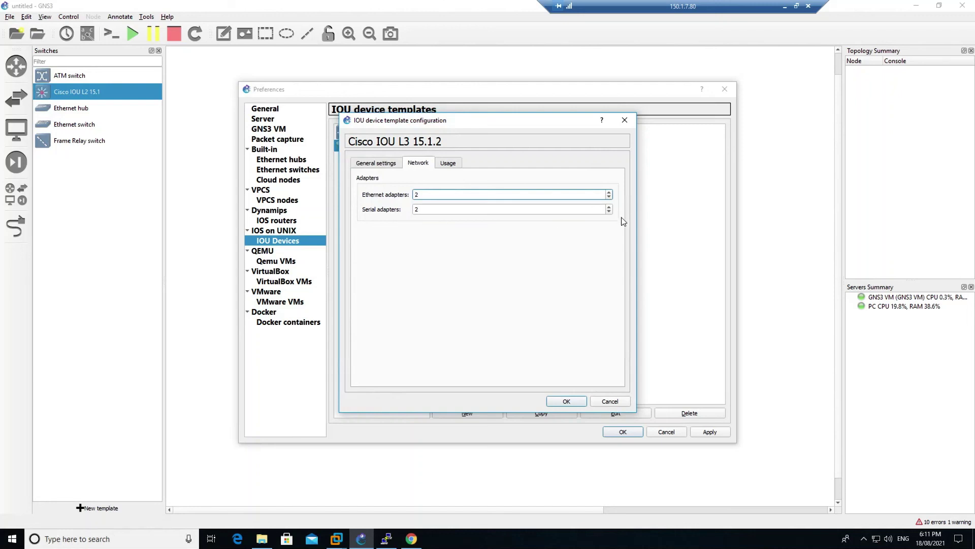
{"action": "left_click", "coordinate": [609, 213]}
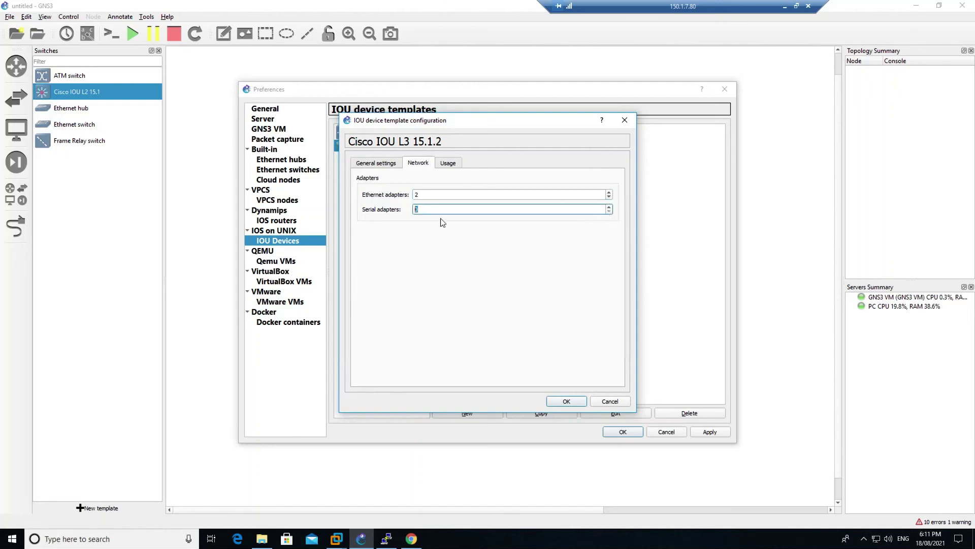
{"action": "left_click", "coordinate": [569, 401]}
{"action": "left_click", "coordinate": [705, 433]}
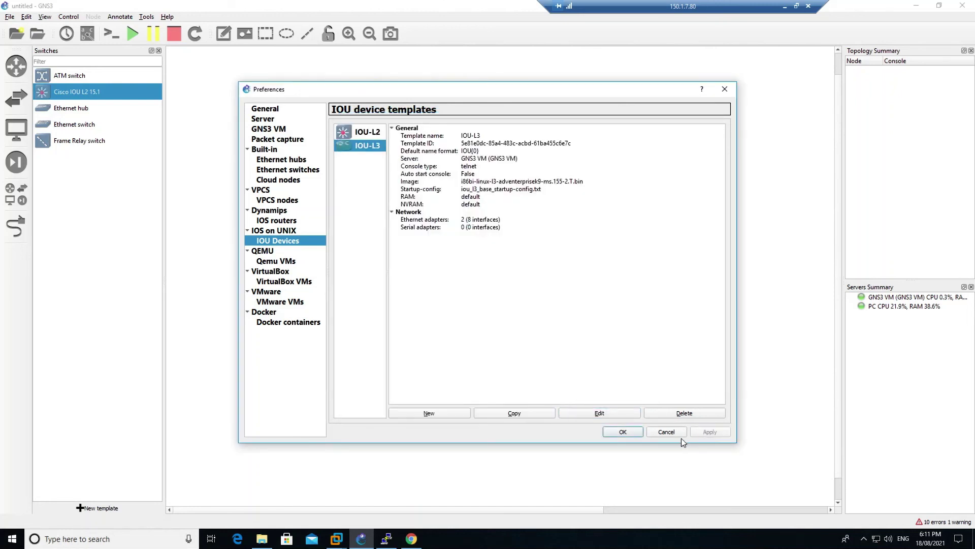
{"action": "left_click", "coordinate": [623, 432]}
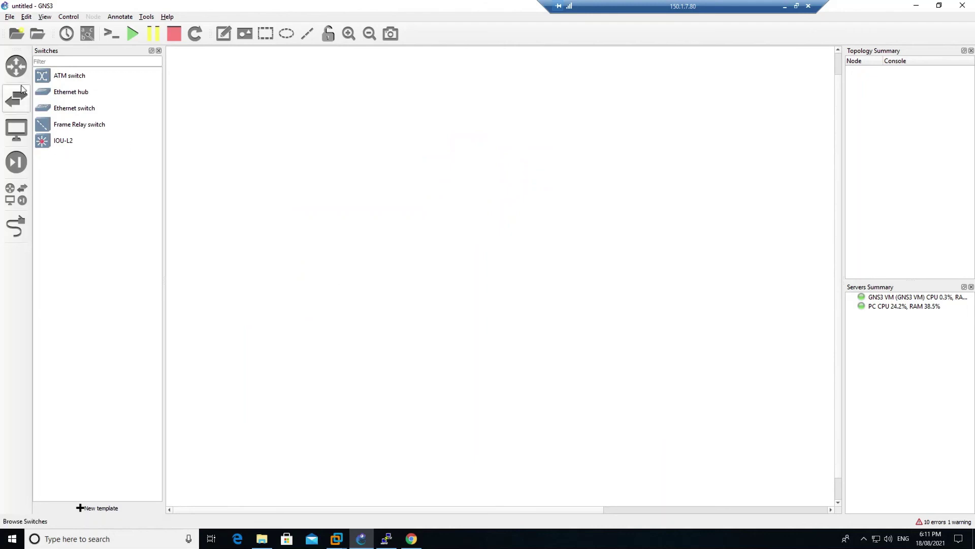
Place an IOU-L3 router (IOU2) on the canvas, start it and open its console
{"action": "left_click", "coordinate": [16, 67]}
{"action": "left_click_drag", "start_coordinate": [51, 91], "coordinate": [422, 128]}
{"action": "right_click", "coordinate": [423, 129]}
{"action": "left_click", "coordinate": [454, 155]}
{"action": "right_click", "coordinate": [440, 134]}
{"action": "left_click", "coordinate": [463, 155]}
{"action": "left_click_drag", "start_coordinate": [327, 41], "coordinate": [486, 168]}
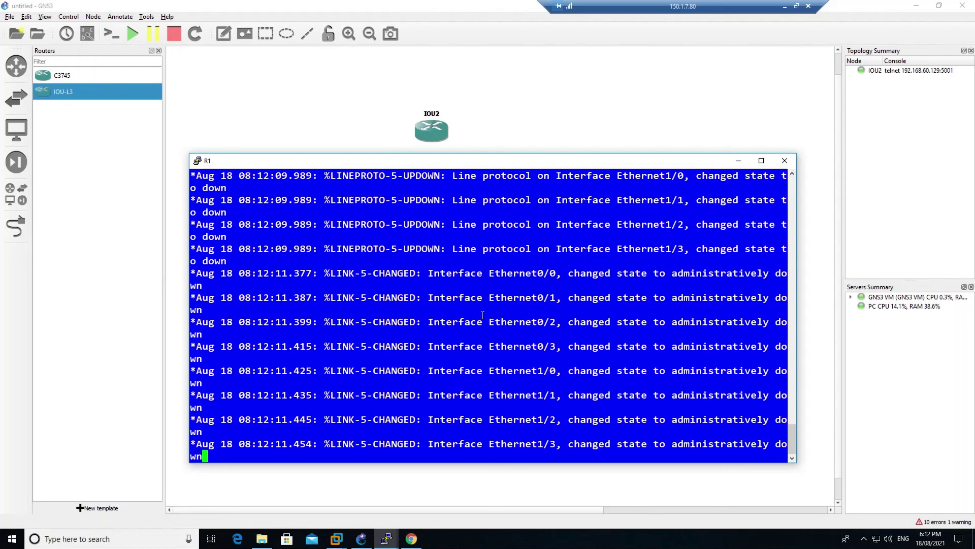
Run 'sh ip int br' on IOU2, confirming only eight Ethernet interfaces and no serial ones
{"action": "key", "text": "Return"}
{"action": "key", "text": "Return"}
{"action": "key", "text": "Return"}
{"action": "key", "text": "Return"}
{"action": "key", "text": "Return"}
{"action": "type", "text": "s"}
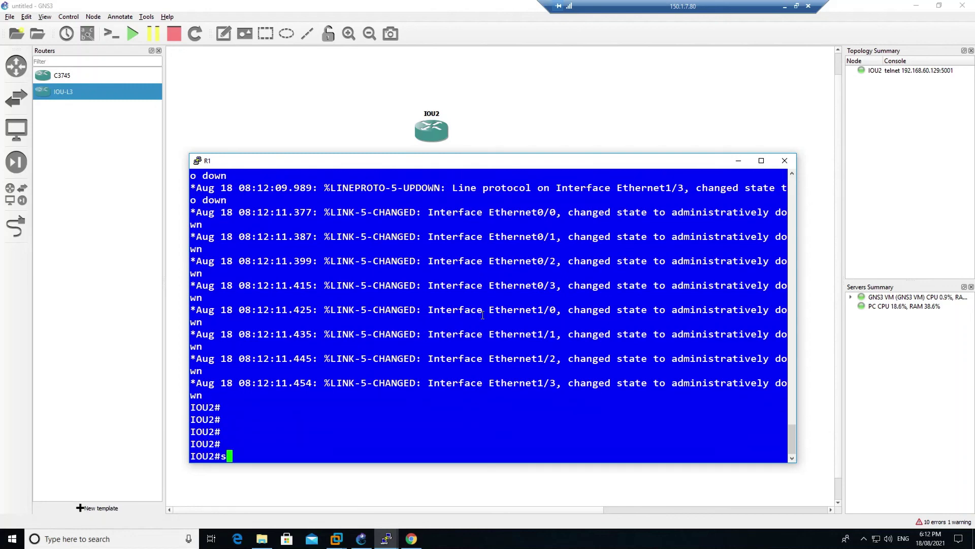
{"action": "type", "text": "h ip int br"}
{"action": "key", "text": "Return"}
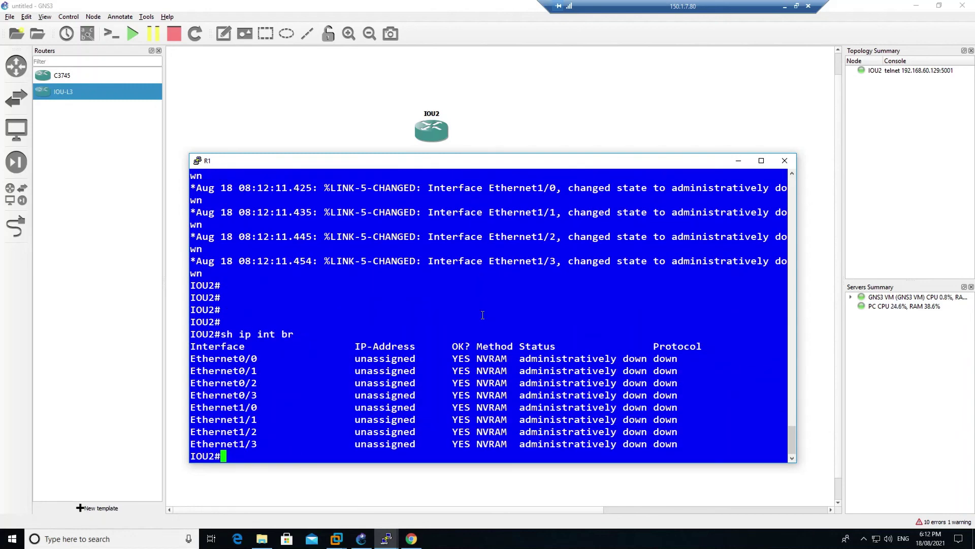
{"action": "left_click_drag", "start_coordinate": [683, 444], "coordinate": [194, 362]}
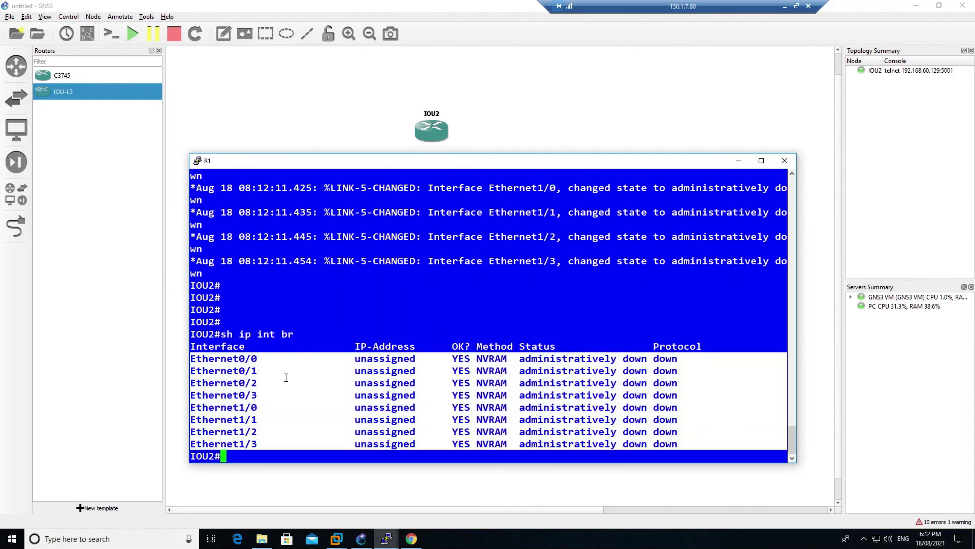
{"action": "left_click", "coordinate": [372, 444]}
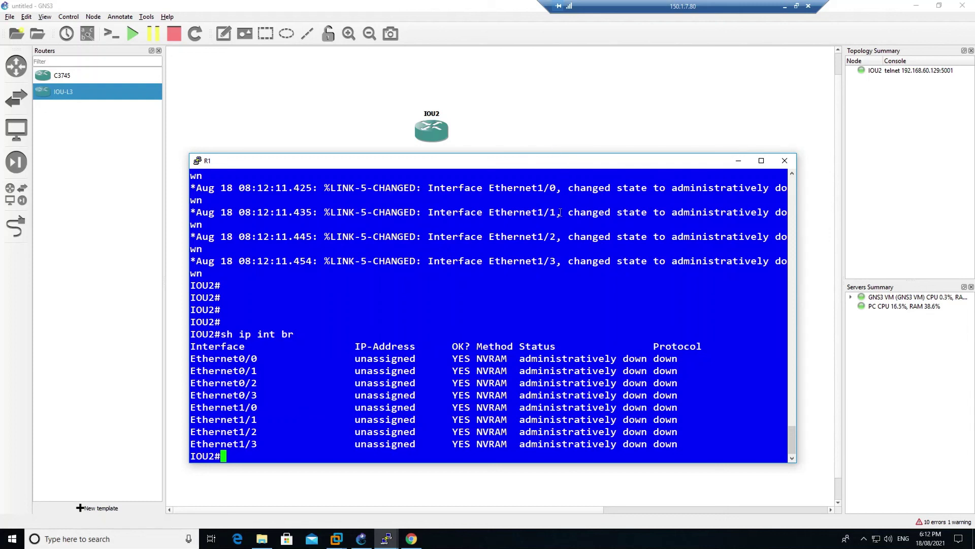
{"action": "left_click", "coordinate": [589, 121]}
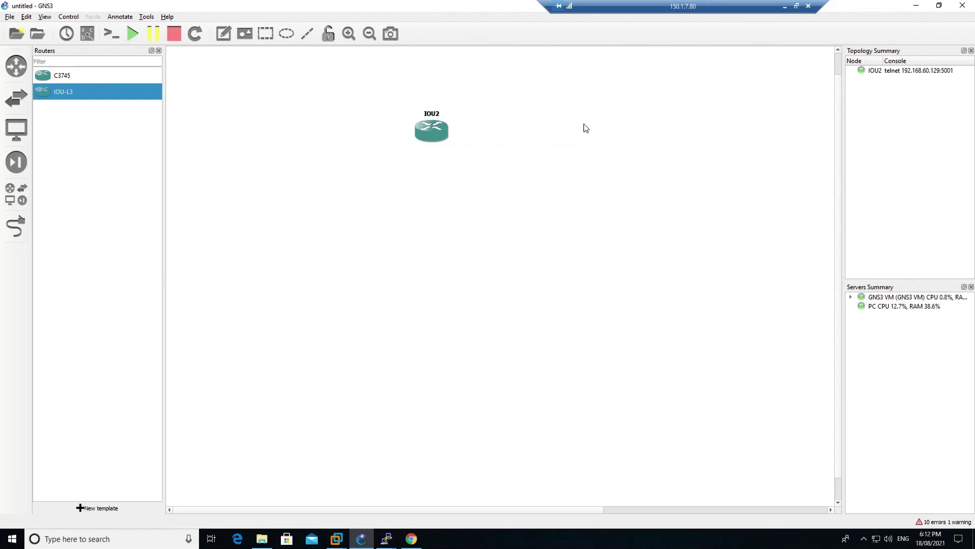